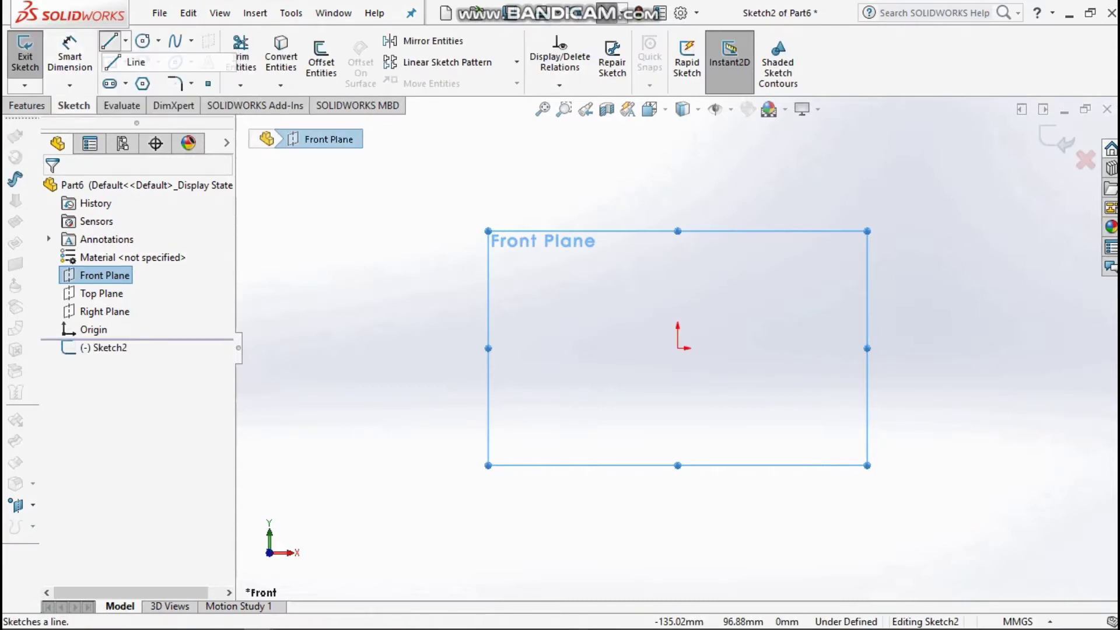
Sketch connected lines from above the origin: horizontal about 55 mm, down about 26 mm, slanted outward about 28 mm, down about 94 mm
click(109, 41)
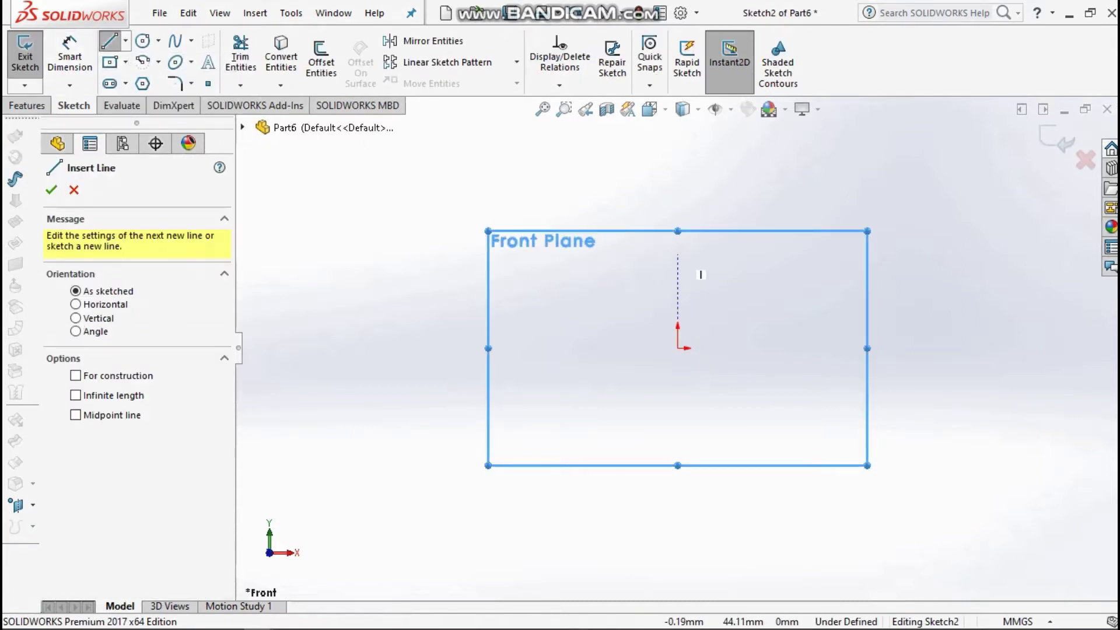
click(677, 254)
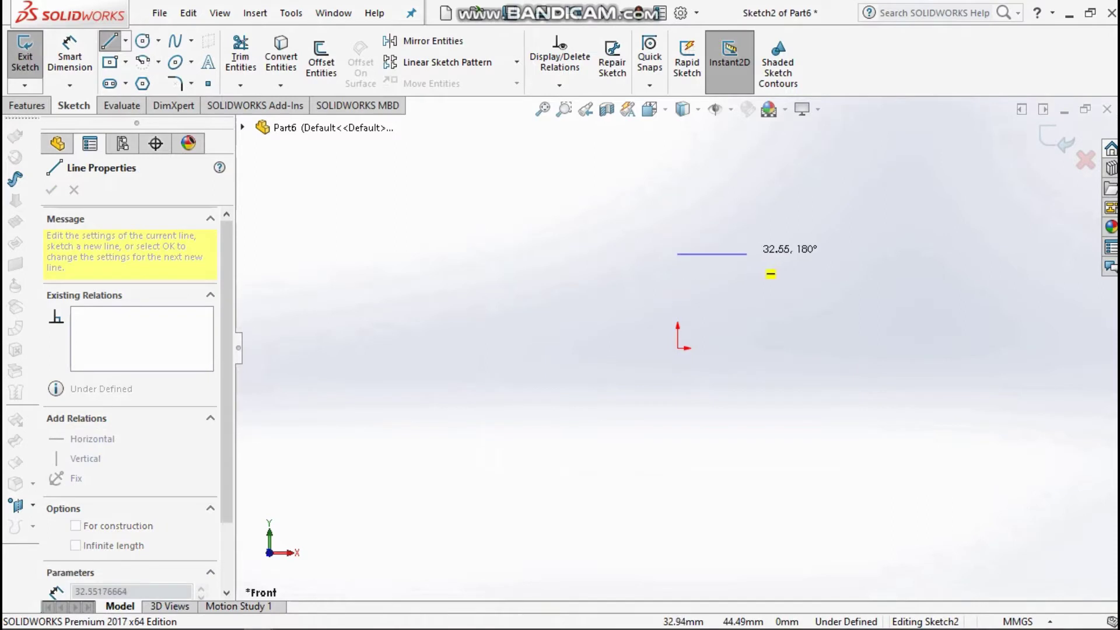
click(796, 254)
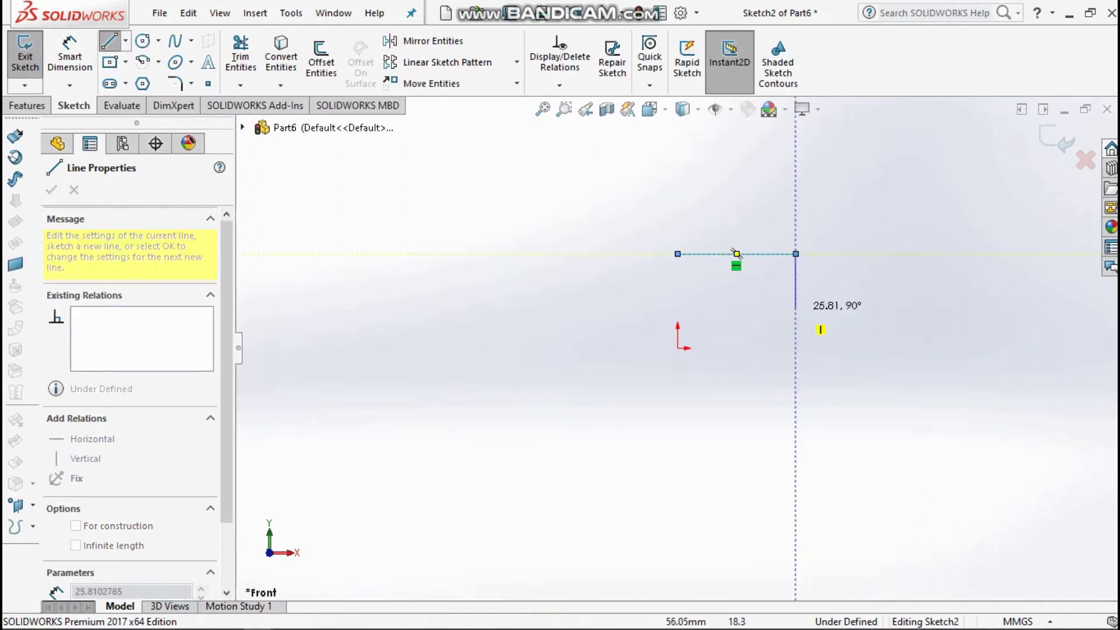
click(796, 308)
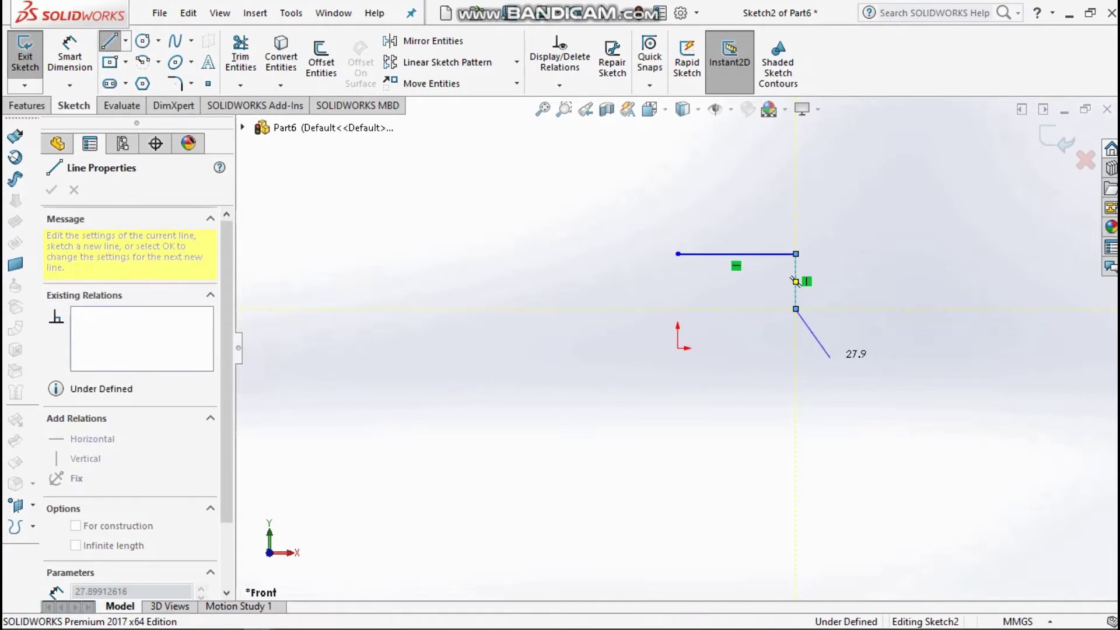
click(830, 357)
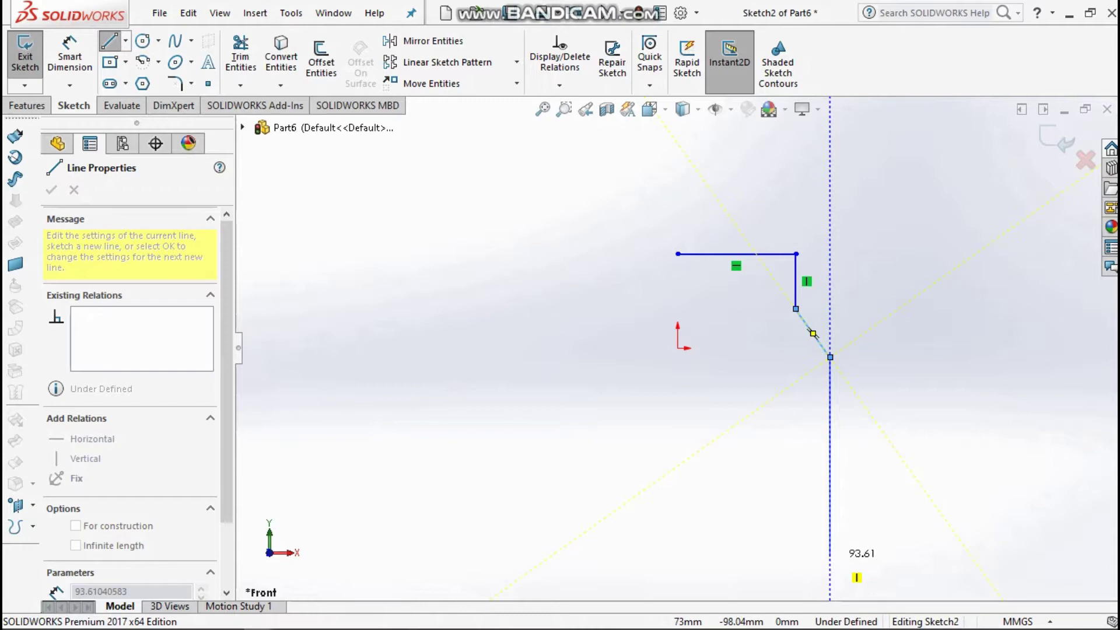
click(829, 557)
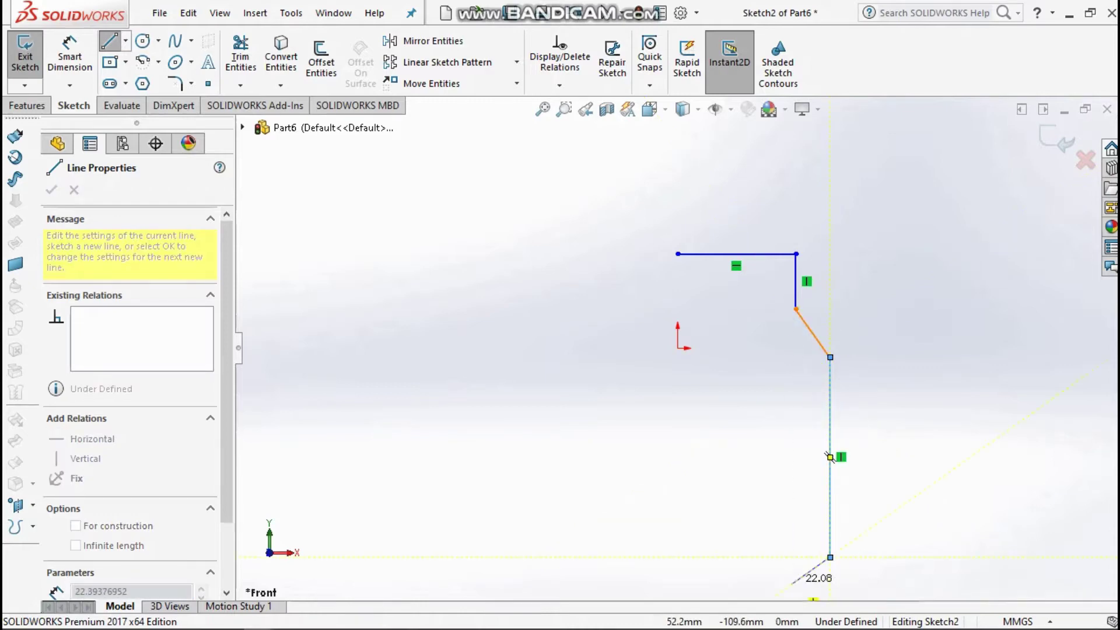
key(Escape)
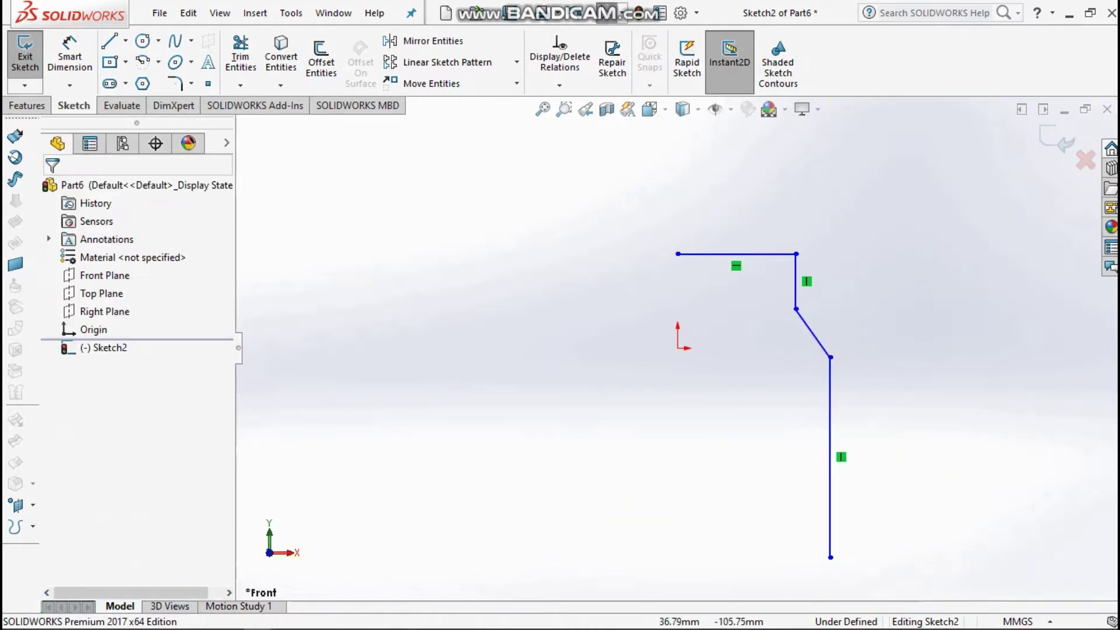
Draw a flat two-point spline about 39 mm long from the long vertical line's lower end inward toward the axis
click(175, 40)
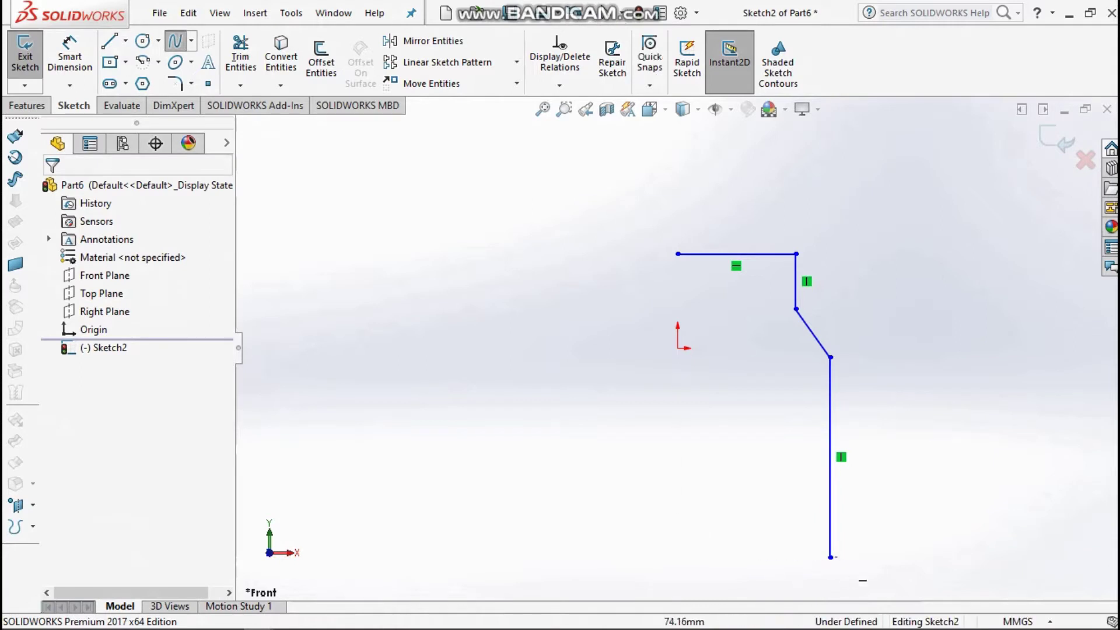
click(853, 577)
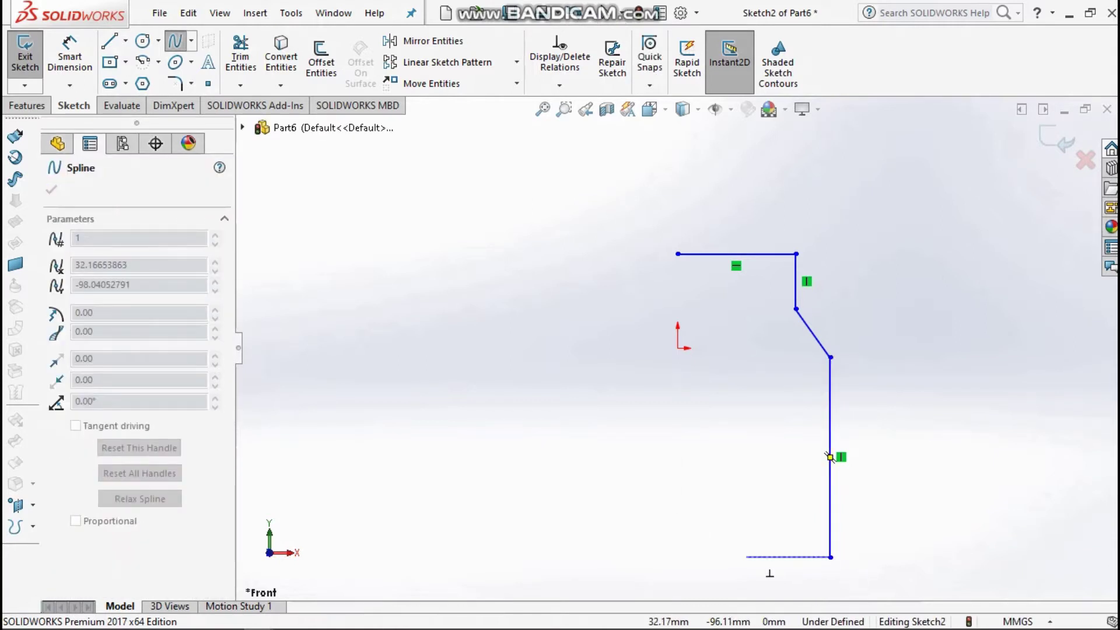
click(747, 557)
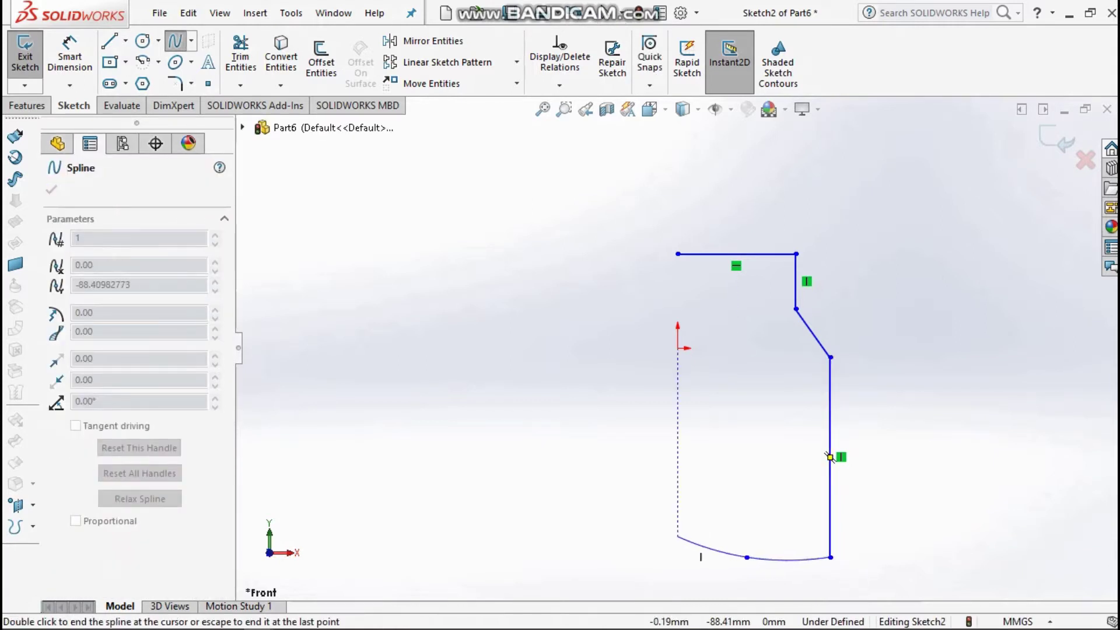
key(Escape)
key(Escape)
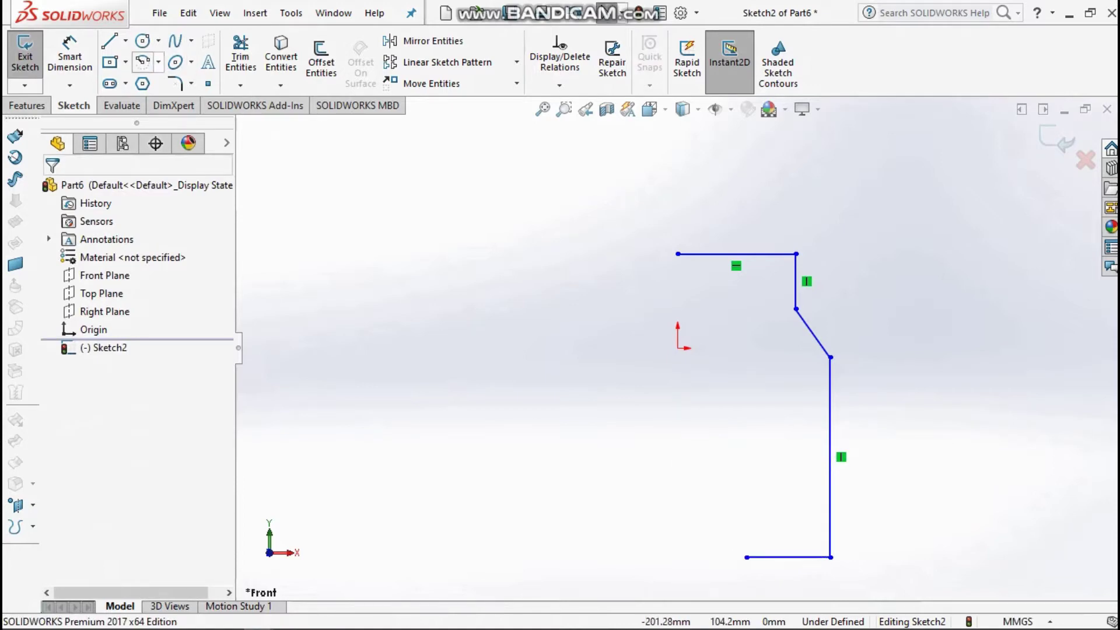
Extend the base with a horizontal line about 32 mm long from the spline's inner end to directly below the origin
click(158, 41)
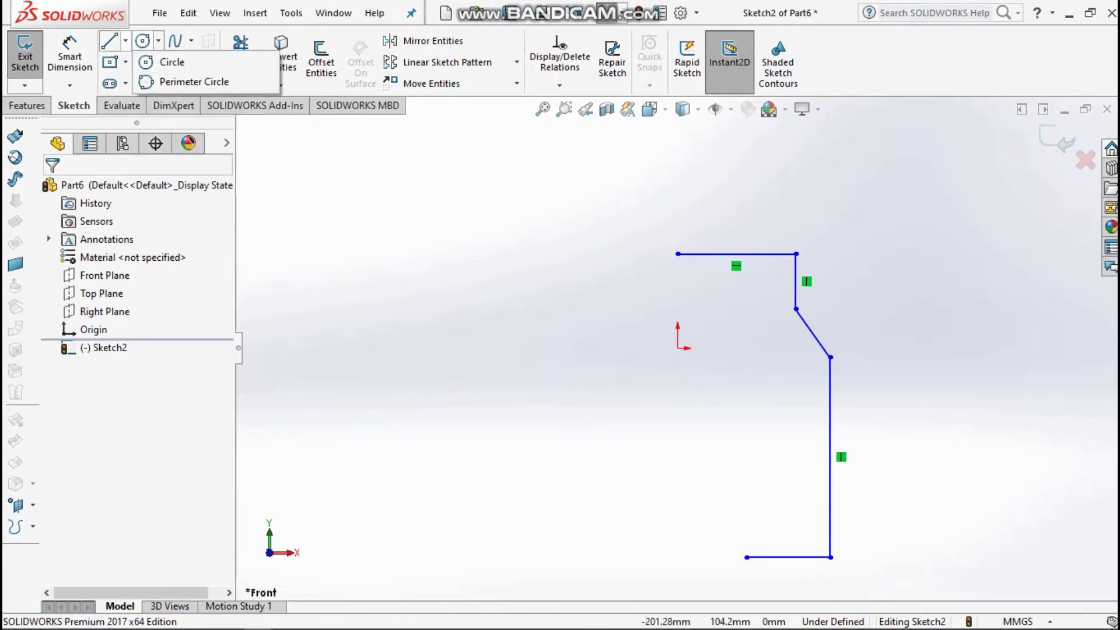
click(126, 40)
click(135, 60)
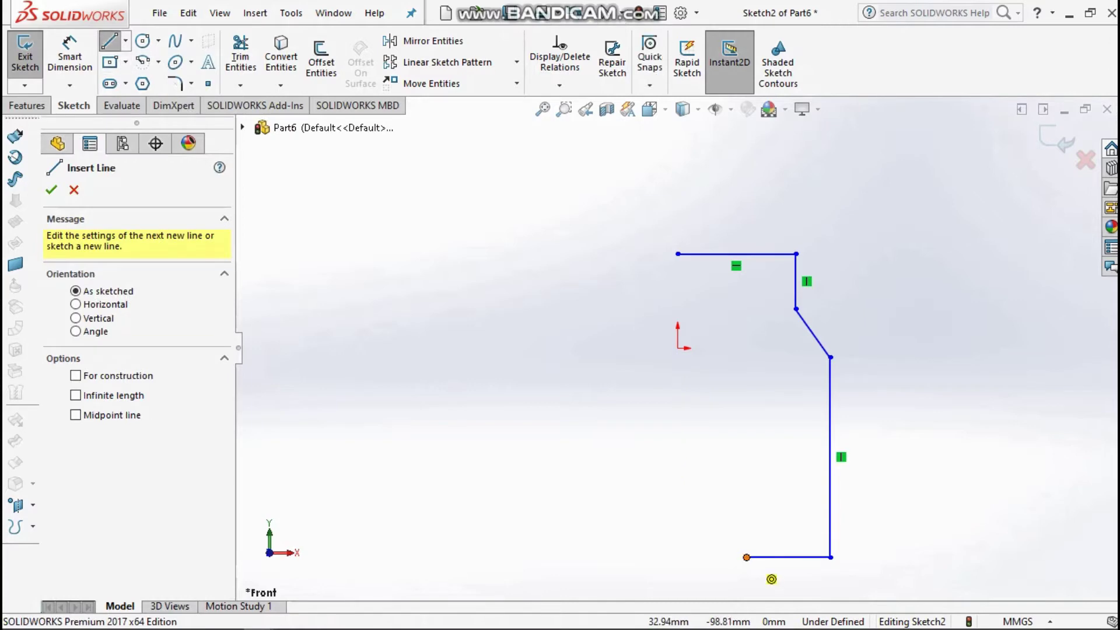
click(746, 557)
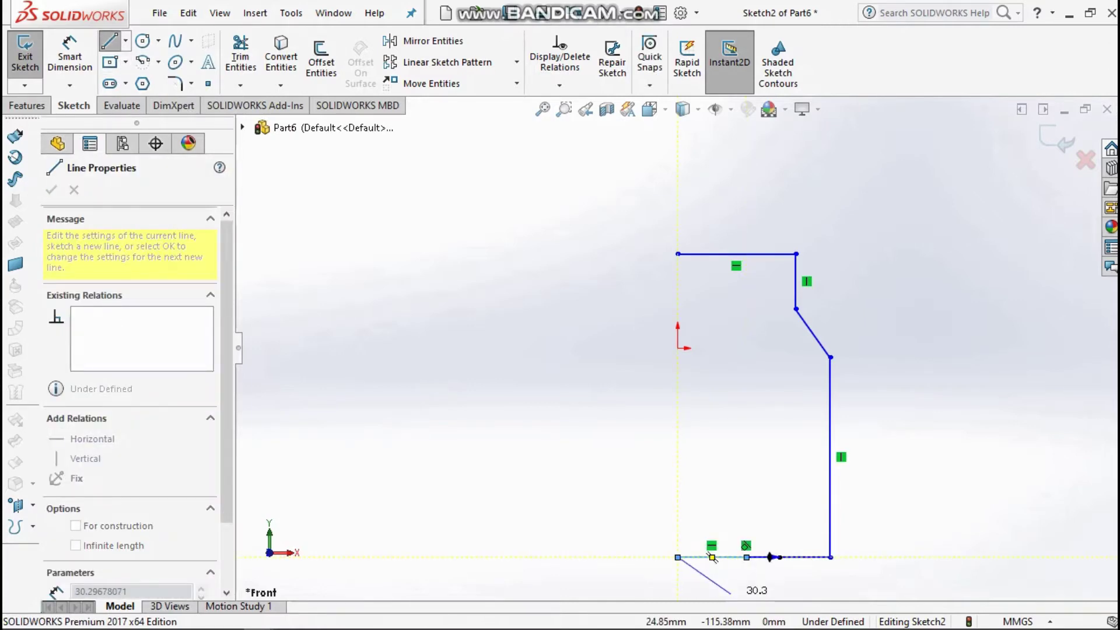
click(678, 557)
key(Escape)
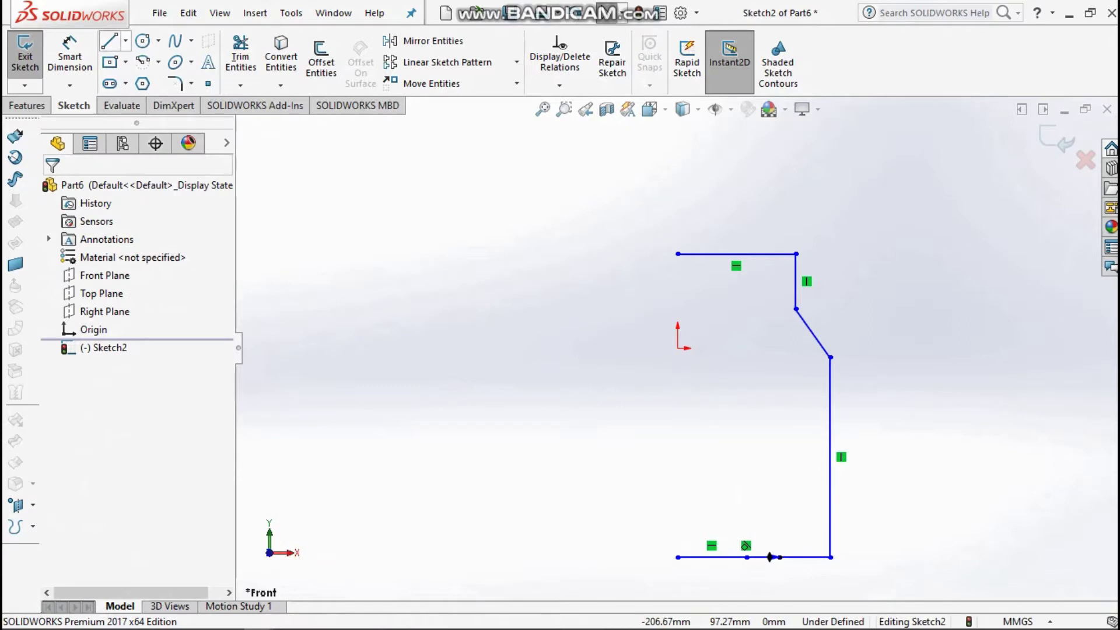
Draw a vertical centerline through the origin joining the inner ends of the top line and the base line
click(125, 40)
click(149, 82)
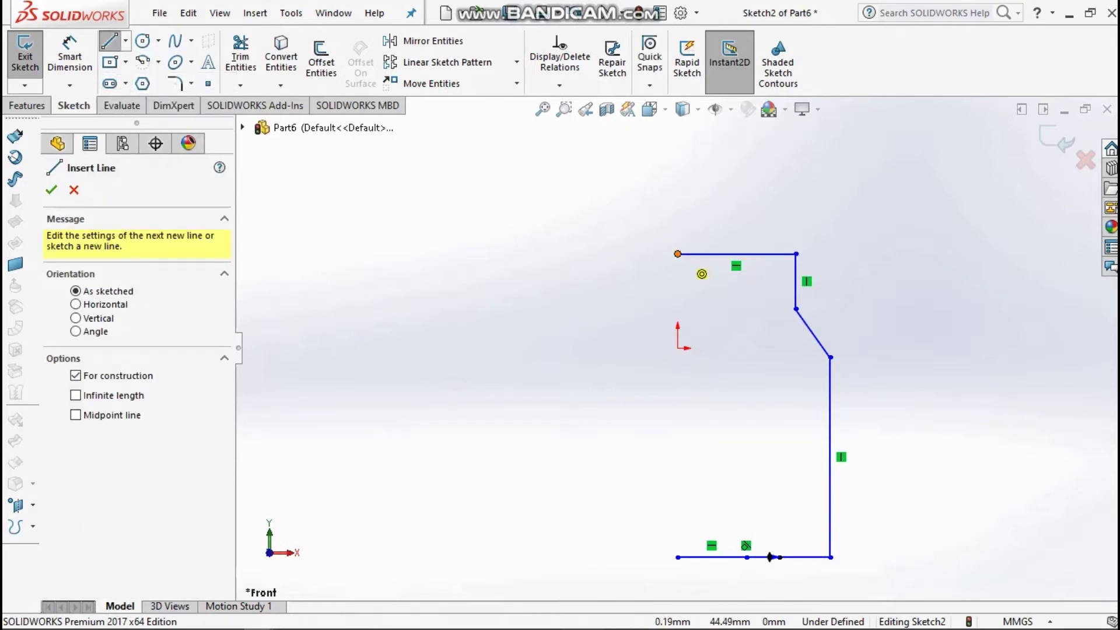
click(678, 254)
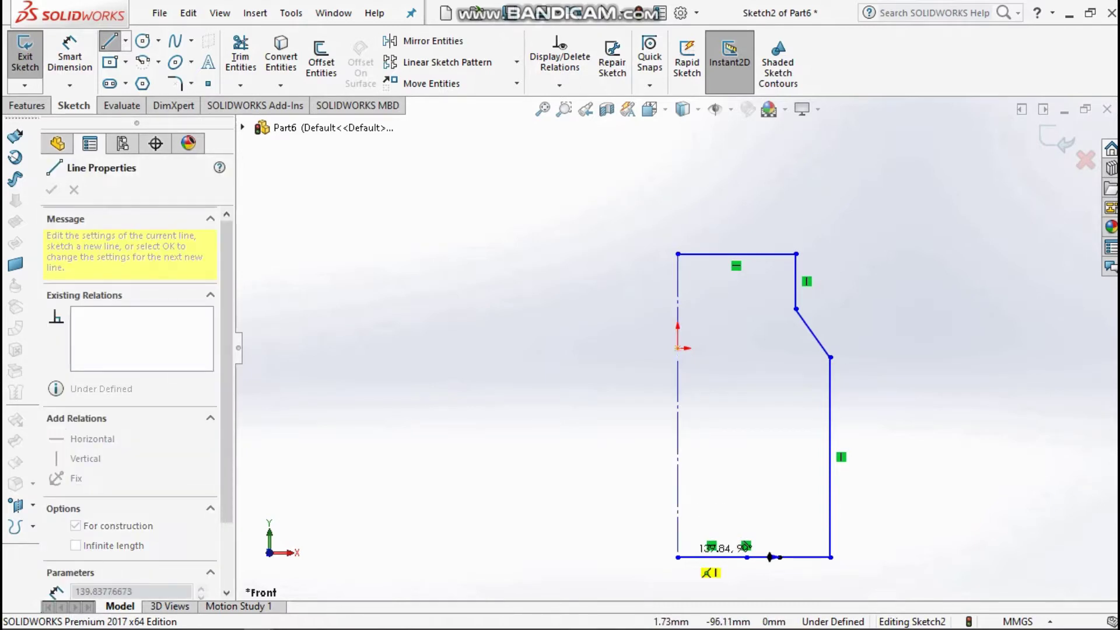
click(677, 557)
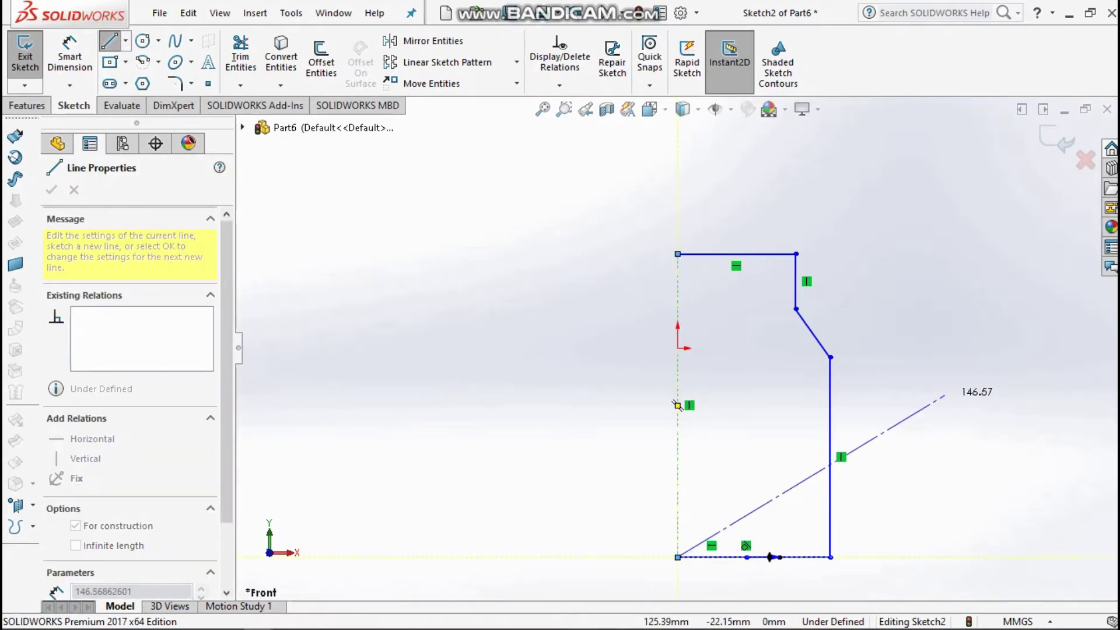
key(Escape)
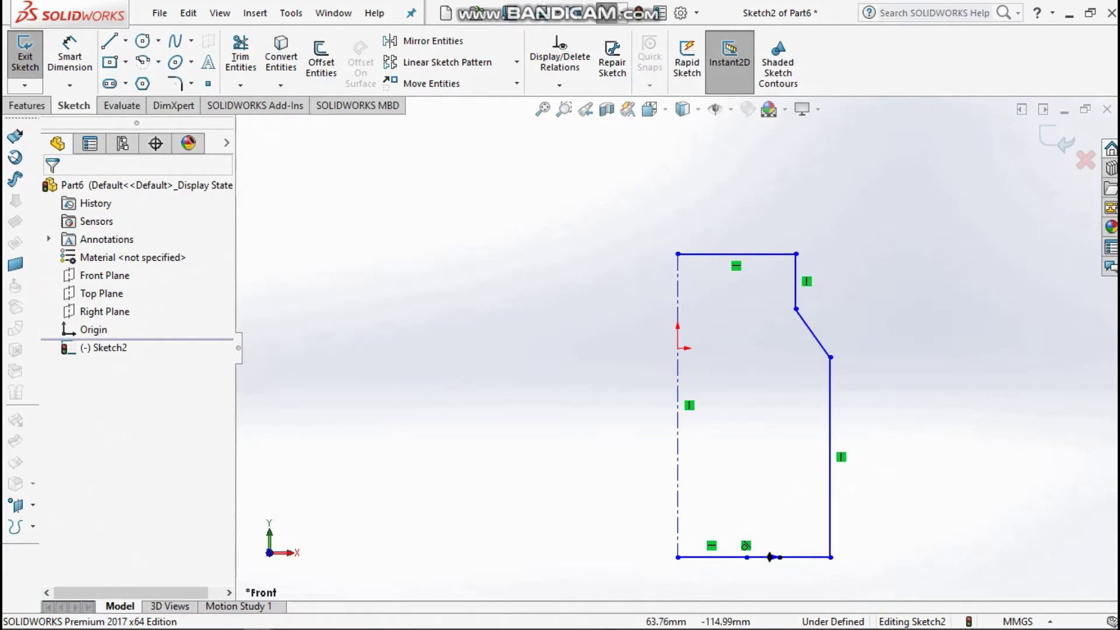
Reshape the base spline with its end handles so it bulges downward near the outer wall and leaves the base line horizontally
scroll(770, 557, down, 6)
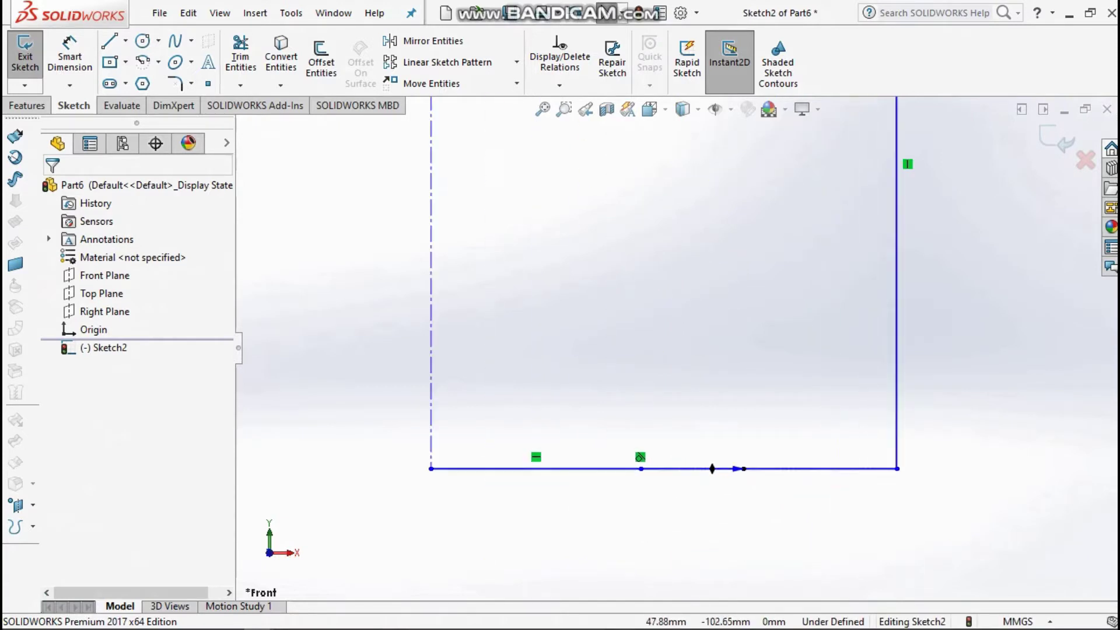
scroll(757, 536, down, 2)
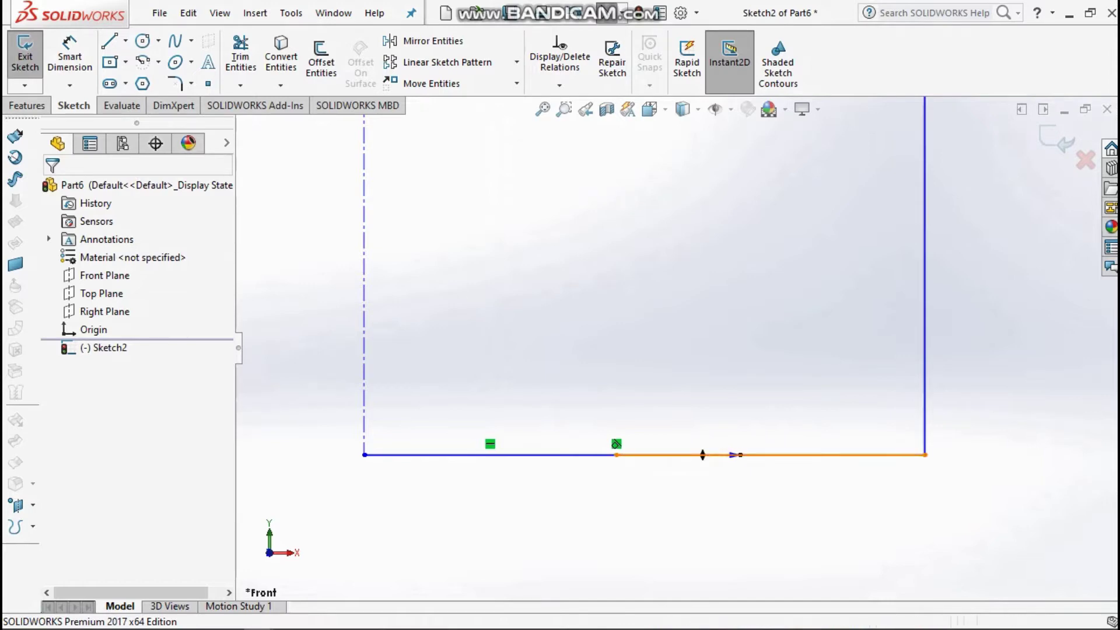
click(680, 455)
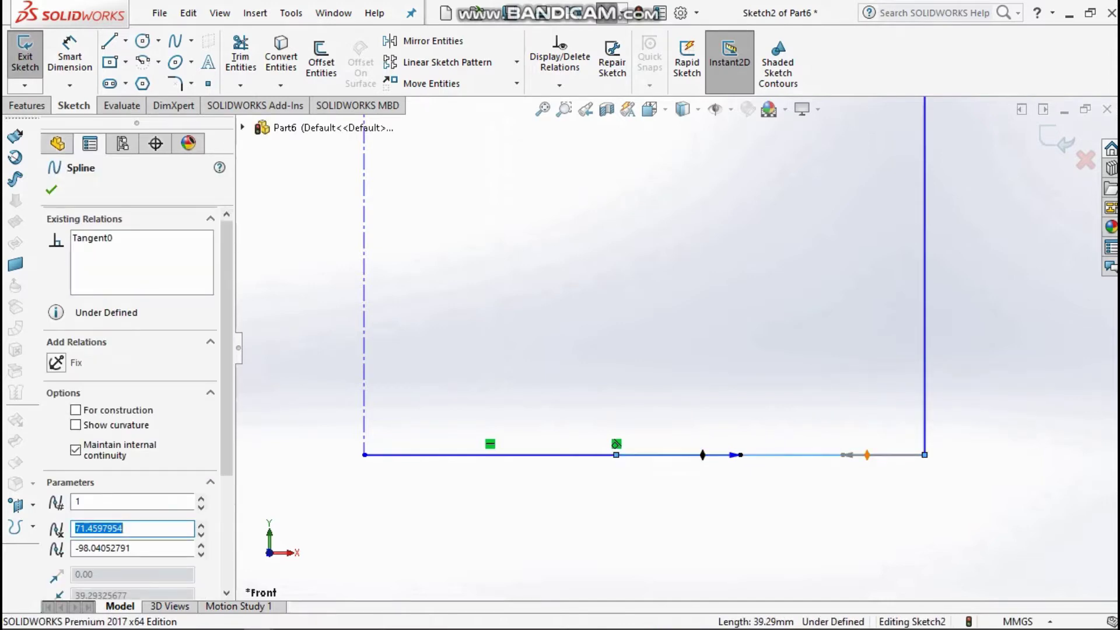
drag(868, 455, 870, 512)
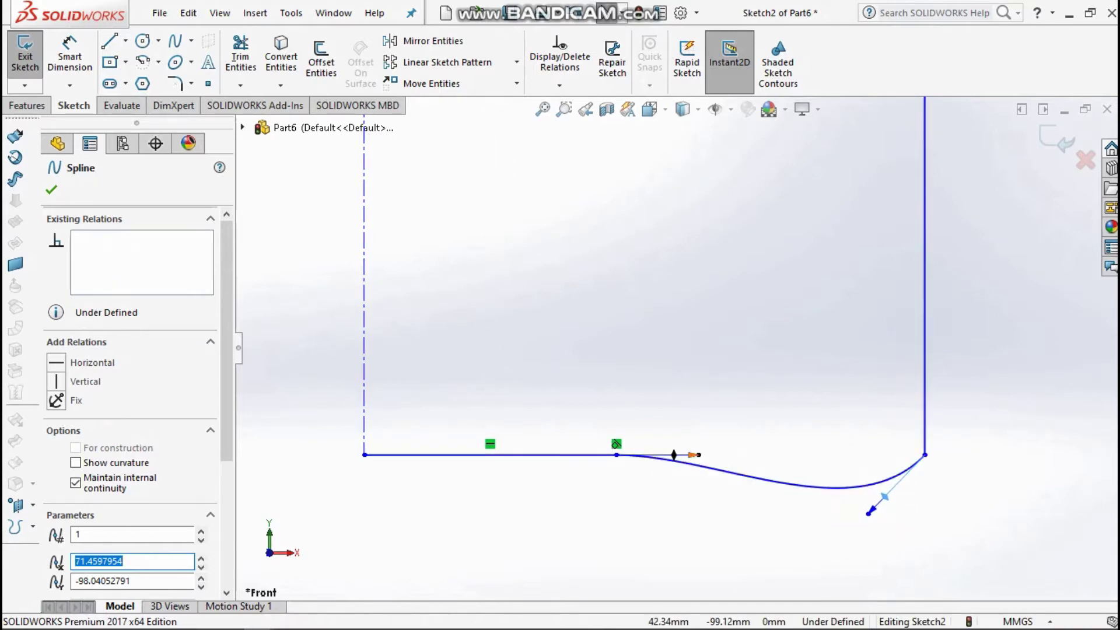
click(675, 455)
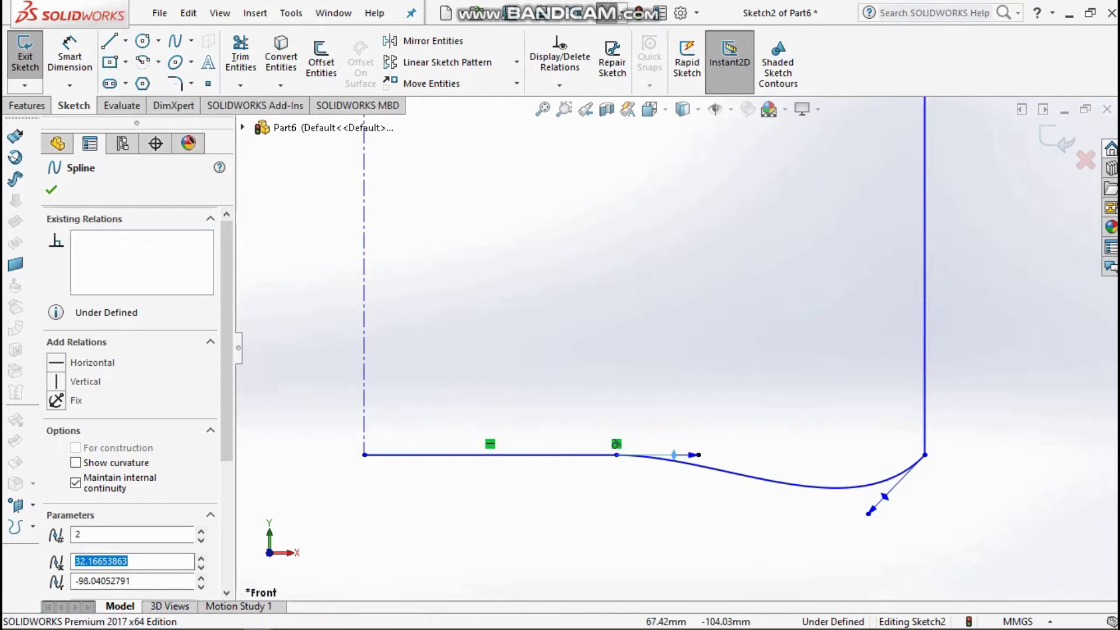
drag(869, 512, 862, 506)
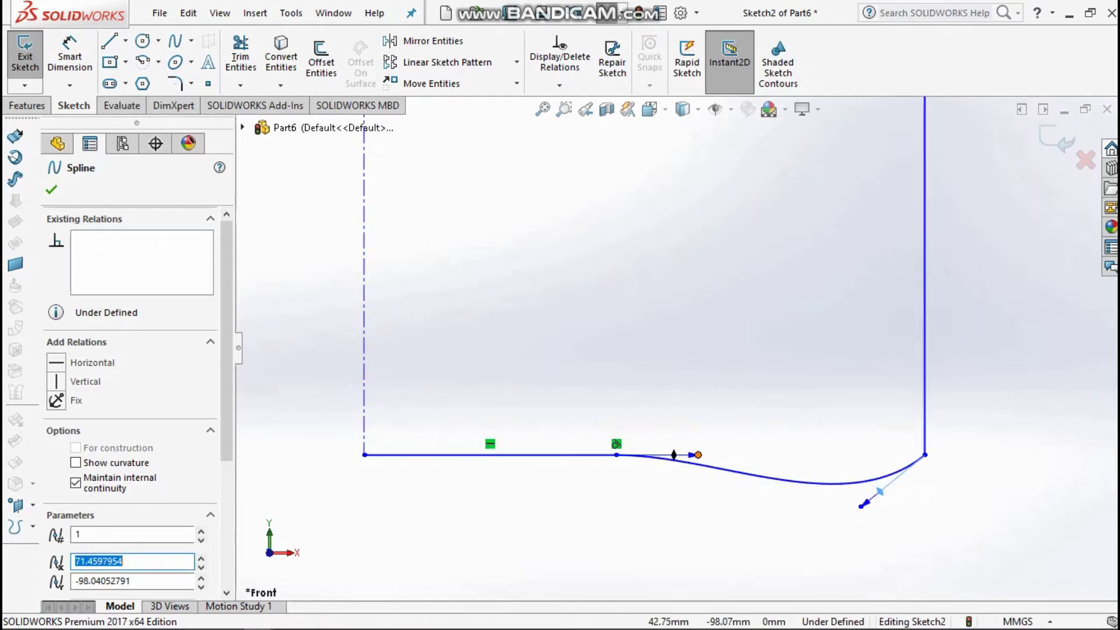
drag(693, 455, 679, 455)
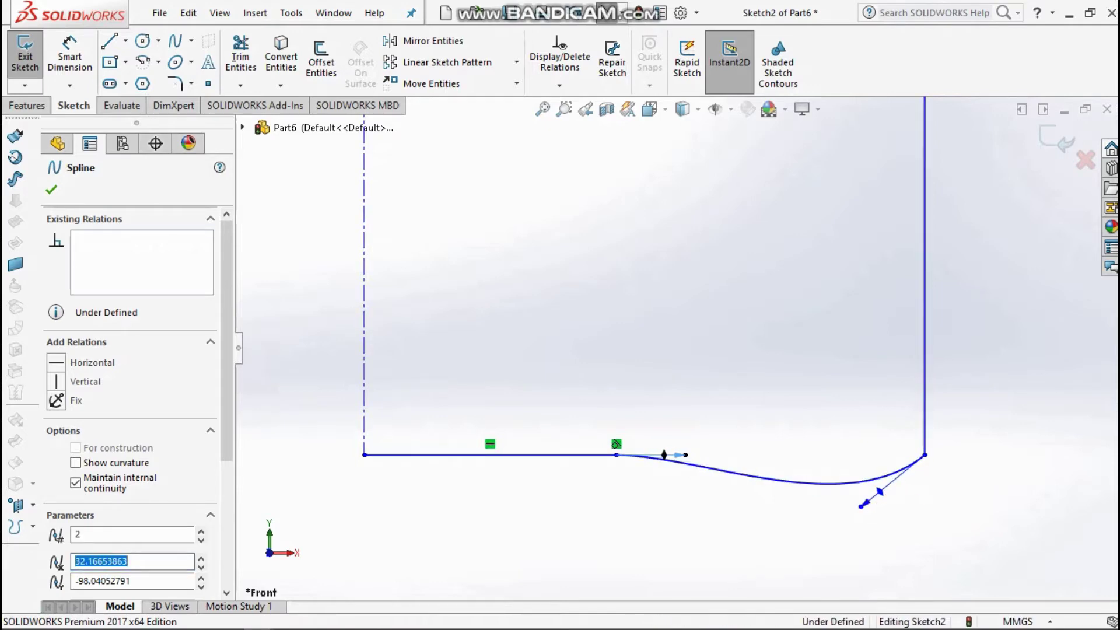
mouse_move(861, 507)
mouse_down()
mouse_move(871, 503)
mouse_move(867, 512)
mouse_up()
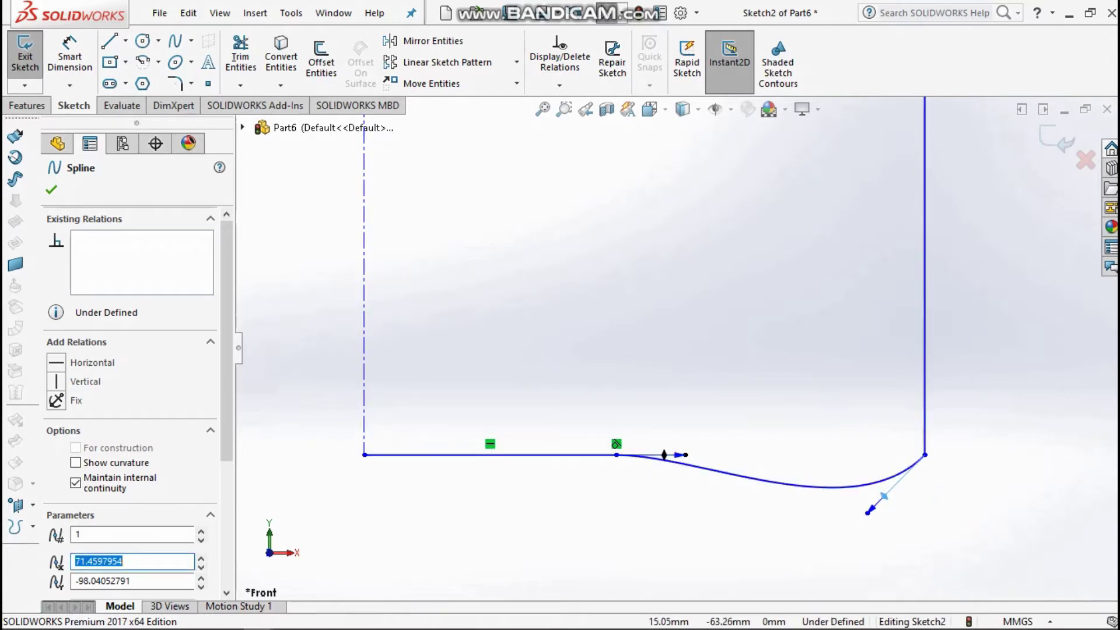
click(51, 190)
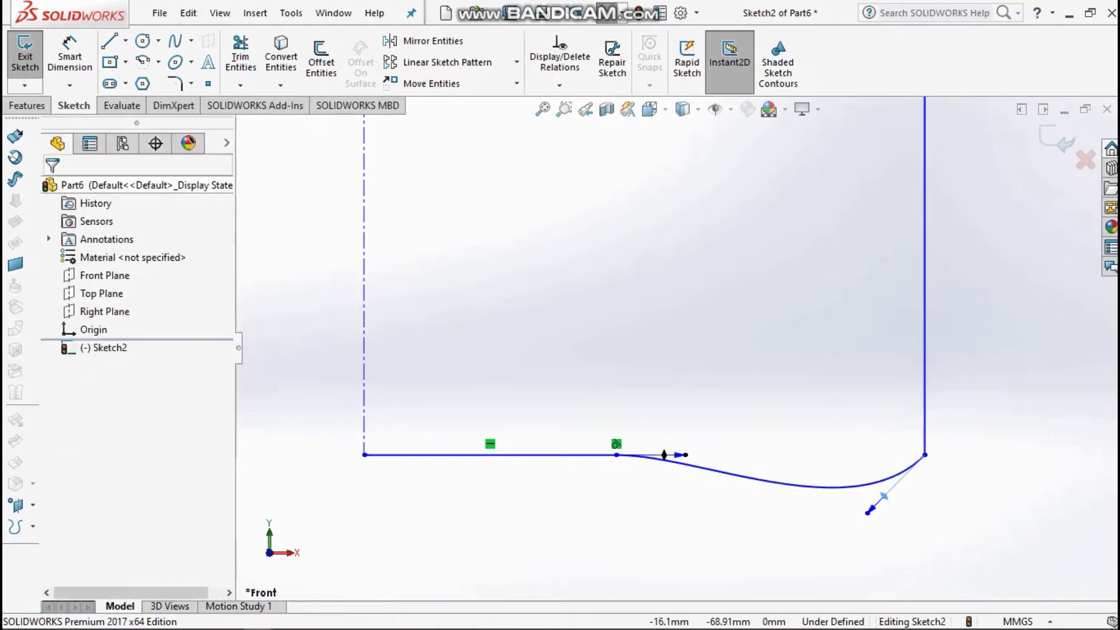
Sketch a small triangular ridge outside the short vertical neck line, using a slanted line and a horizontal line back to the neck
scroll(574, 314, up, 4)
scroll(671, 400, up, 2)
scroll(717, 199, down, 5)
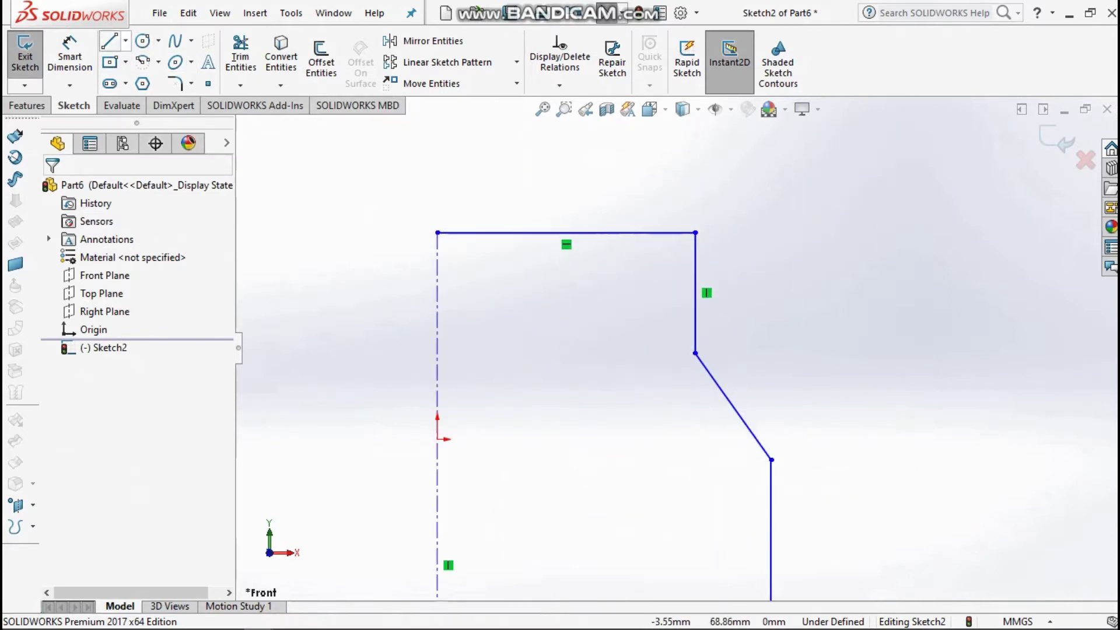
click(126, 40)
click(135, 60)
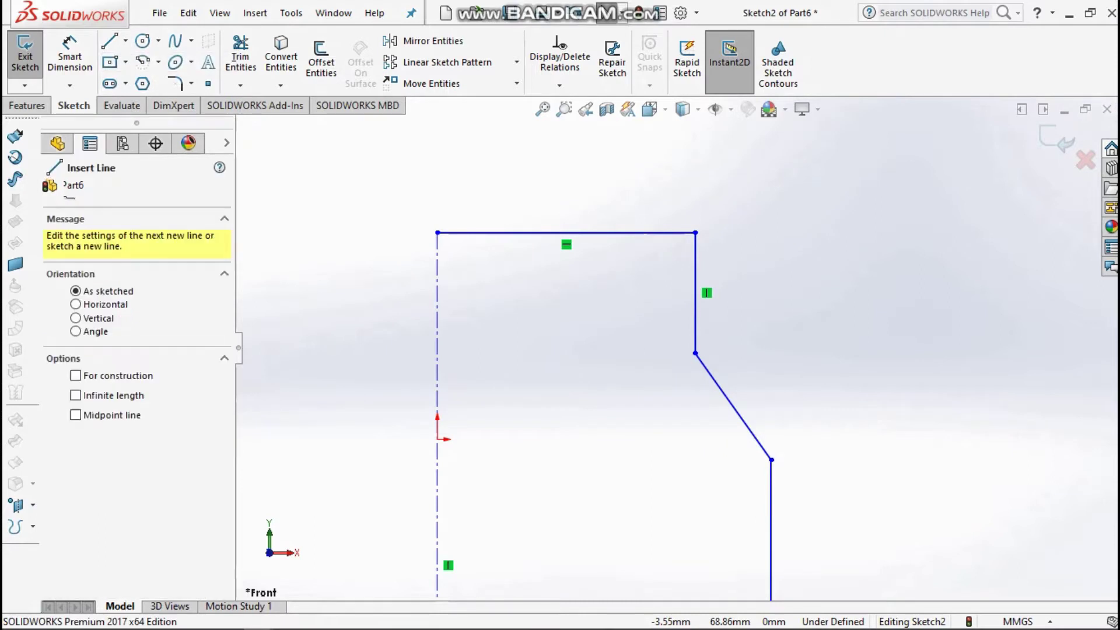
click(694, 293)
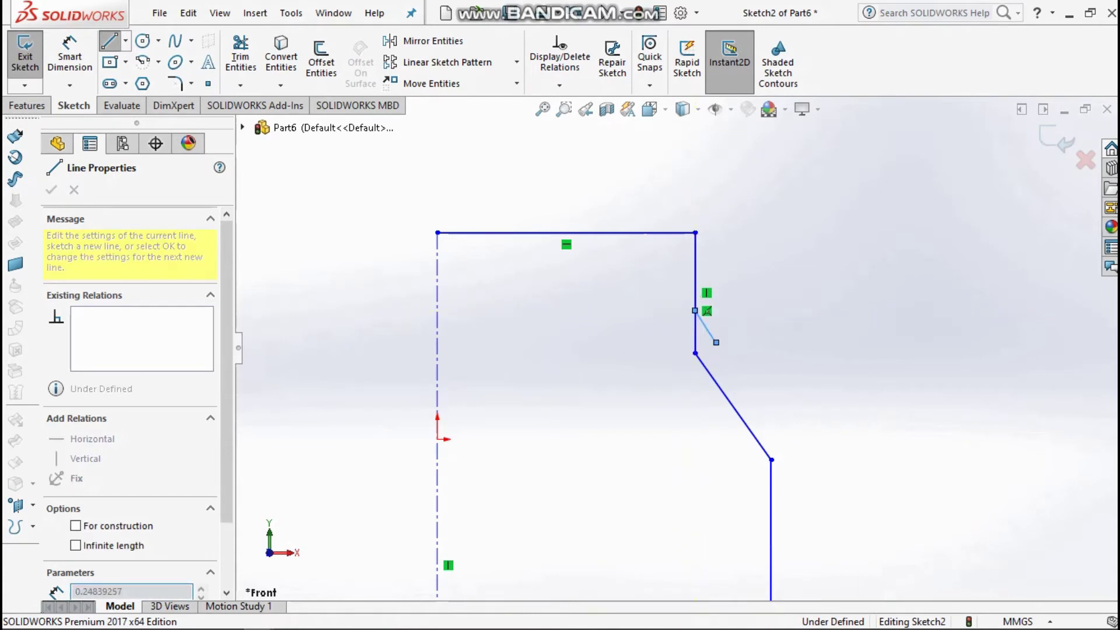
click(706, 343)
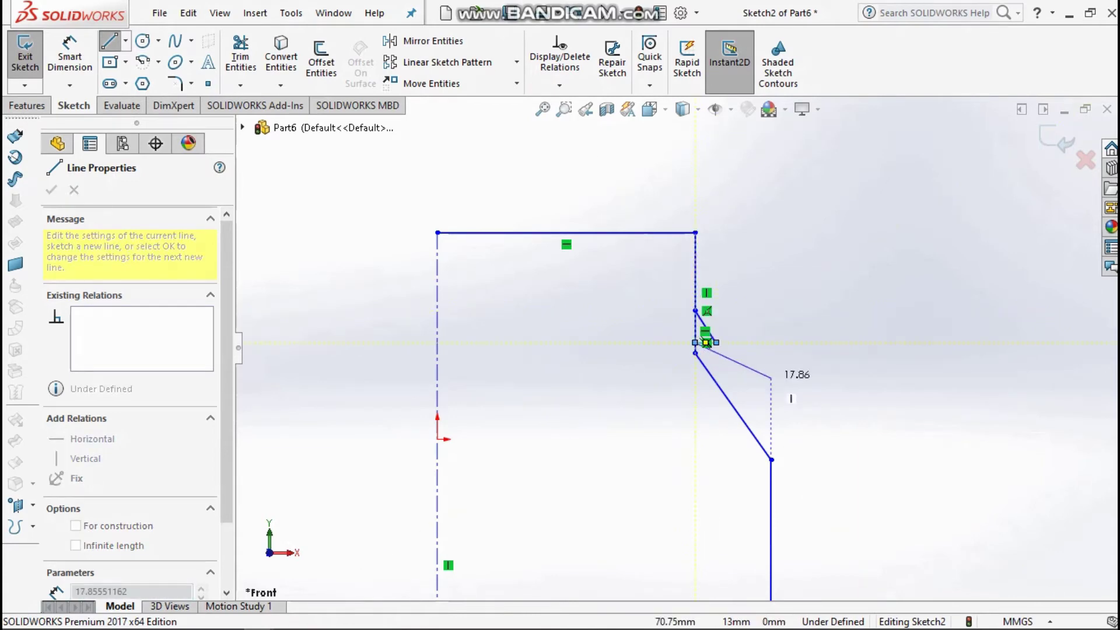
key(Escape)
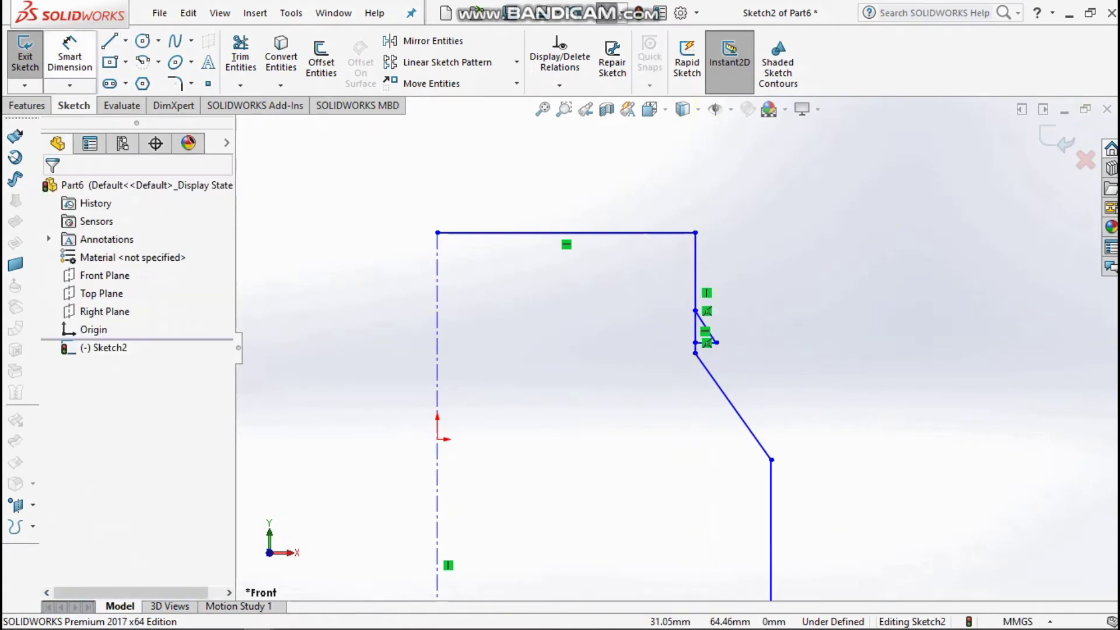
Dimension the horizontal top line of the profile to a length of 56.2 mm
click(69, 57)
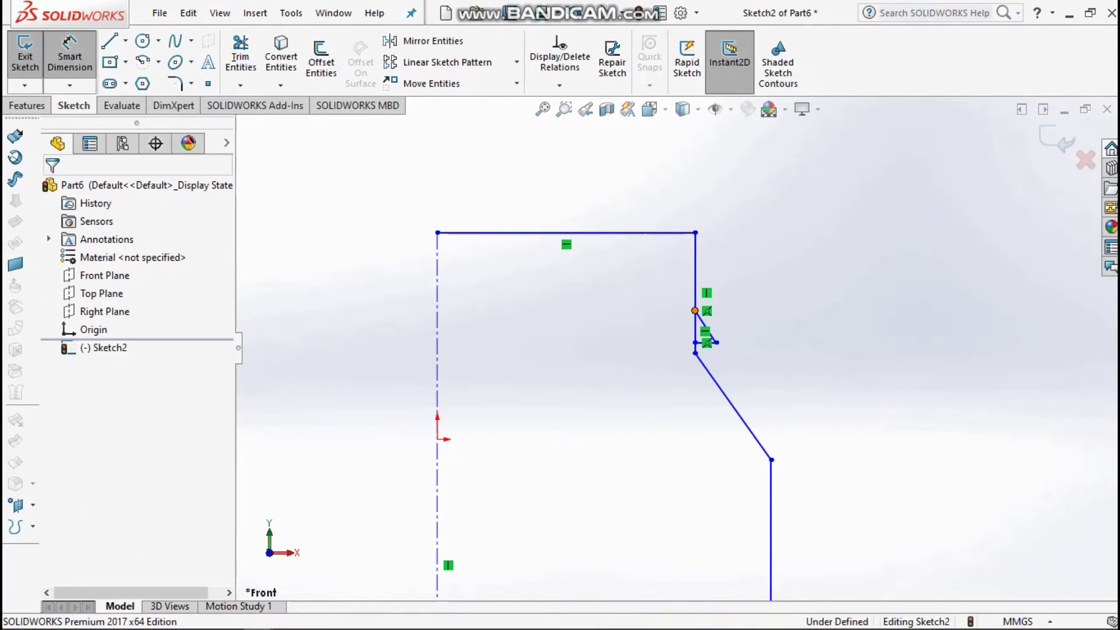
click(683, 233)
scroll(695, 233, up, 1)
click(638, 228)
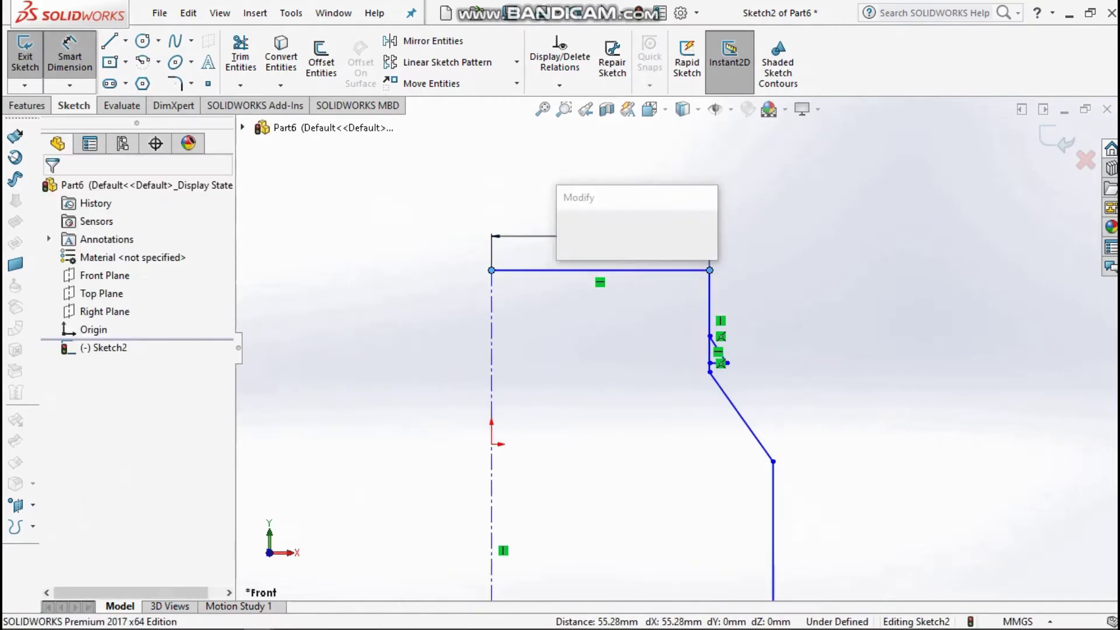
text(56)
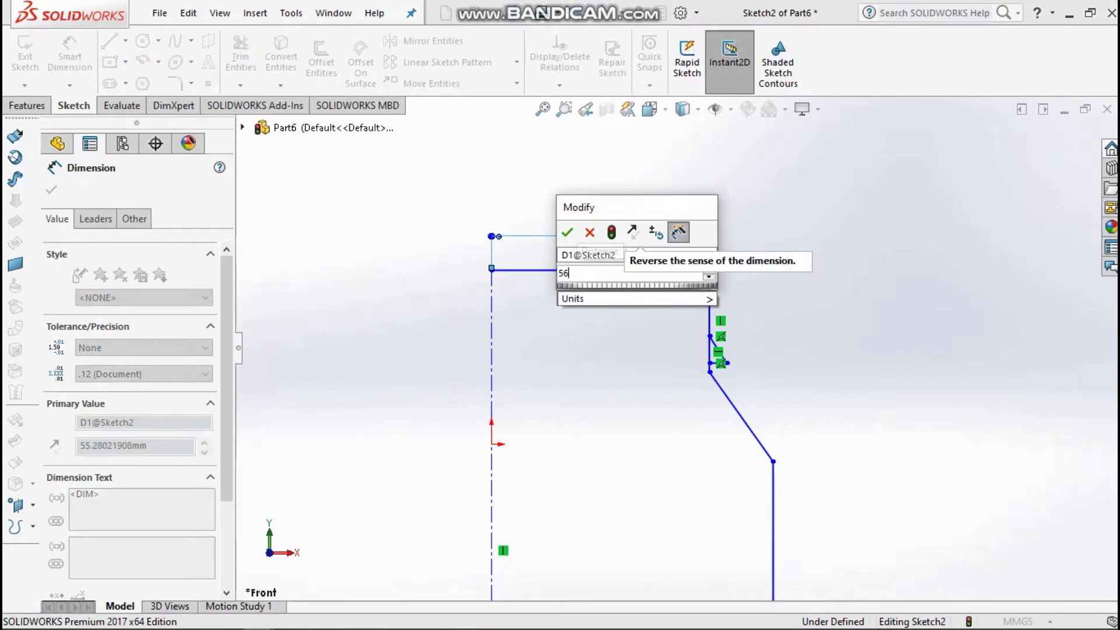
text(.2)
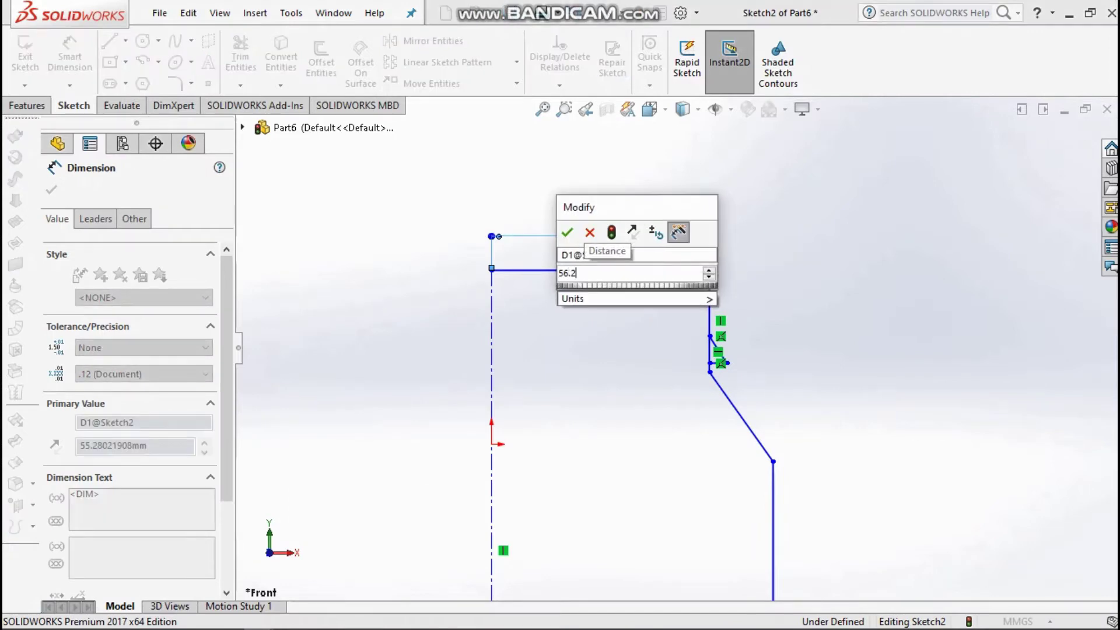
key(Return)
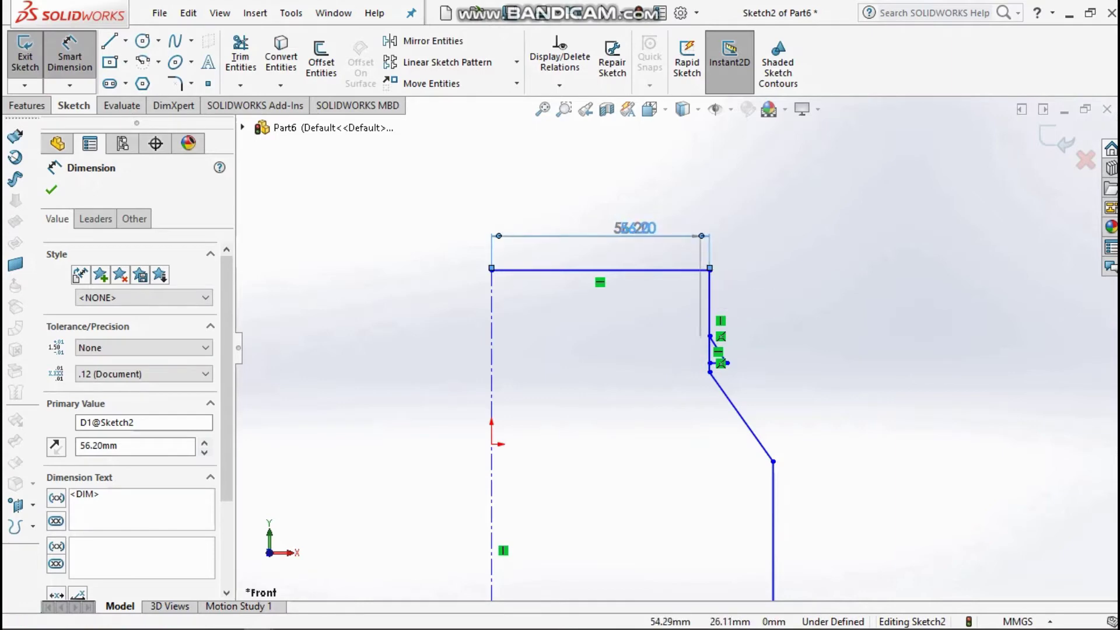
key(Escape)
Dimension the vertical neck line between its upper and lower endpoints to 33.4 mm
click(709, 372)
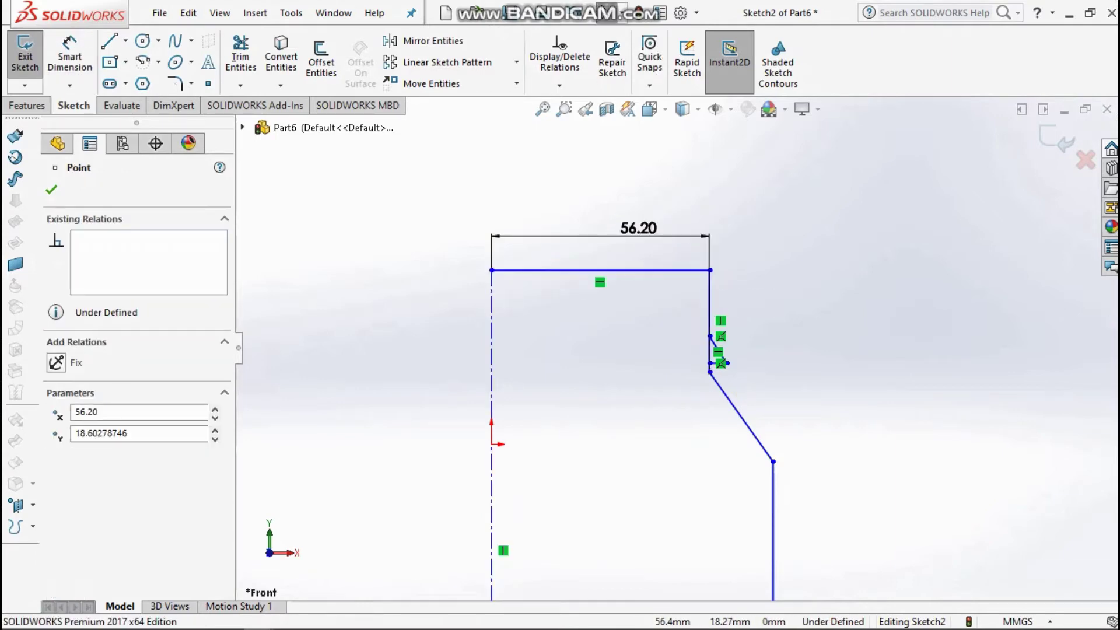
click(70, 56)
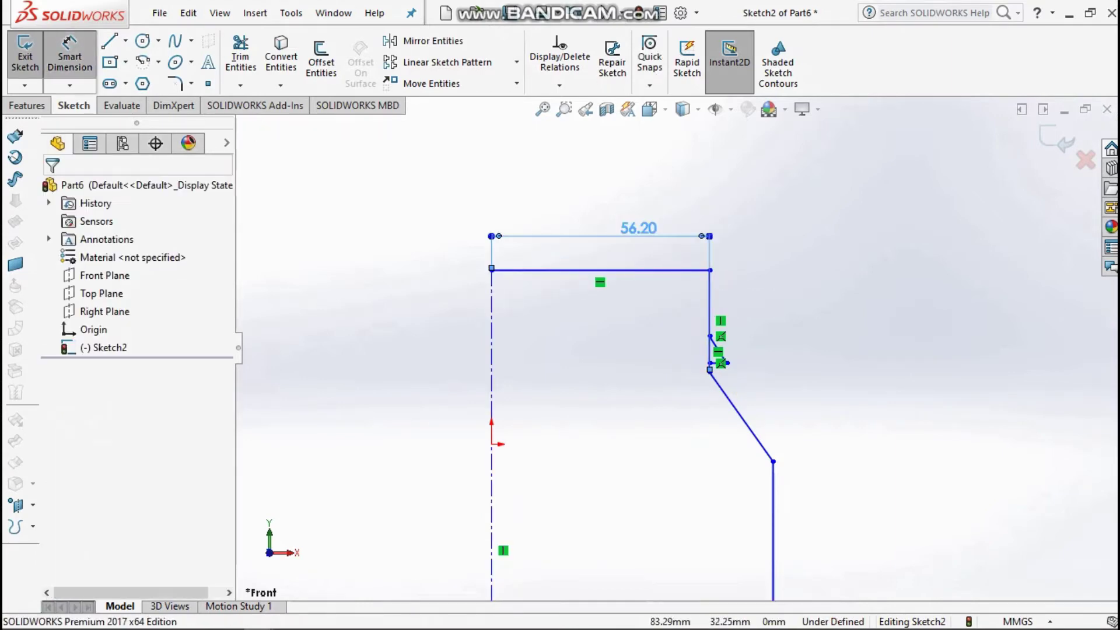
click(710, 270)
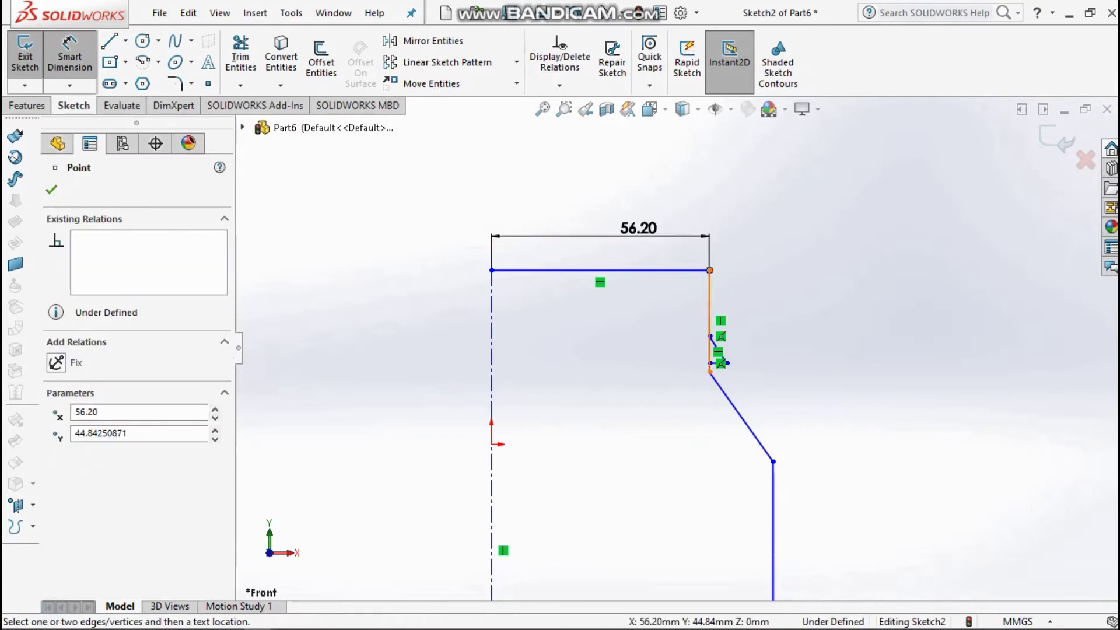
click(709, 371)
click(810, 321)
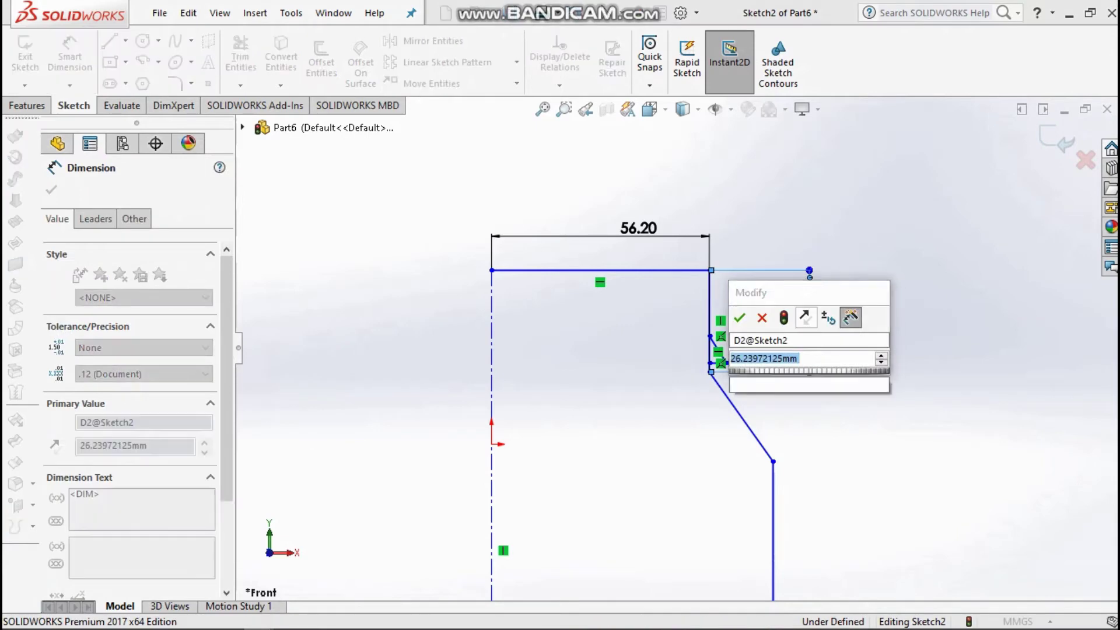
text(33)
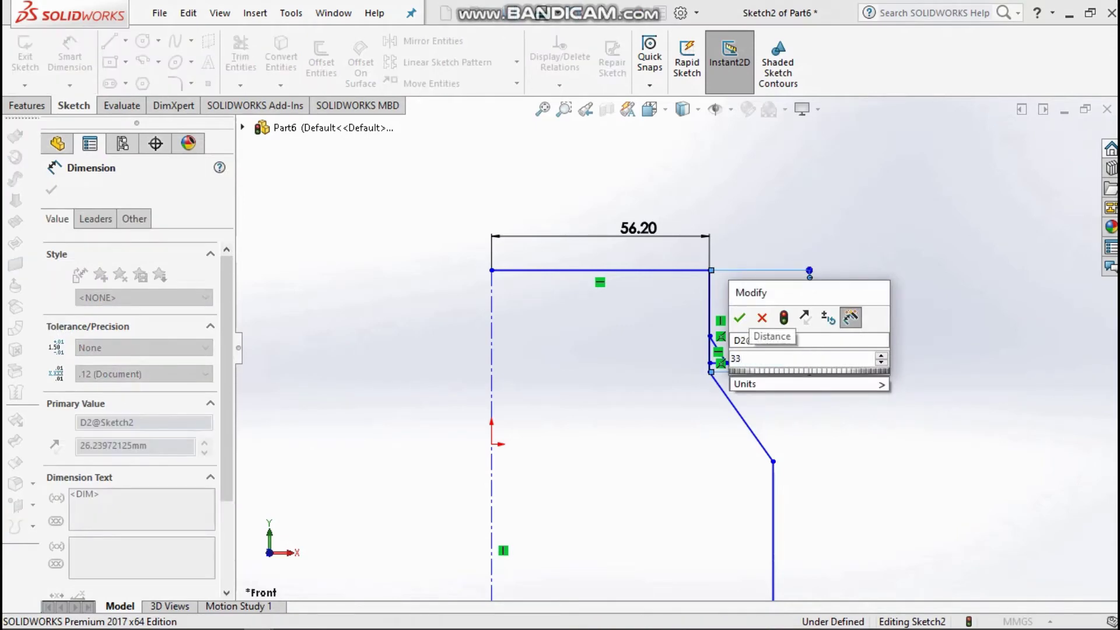
text(.4)
key(Return)
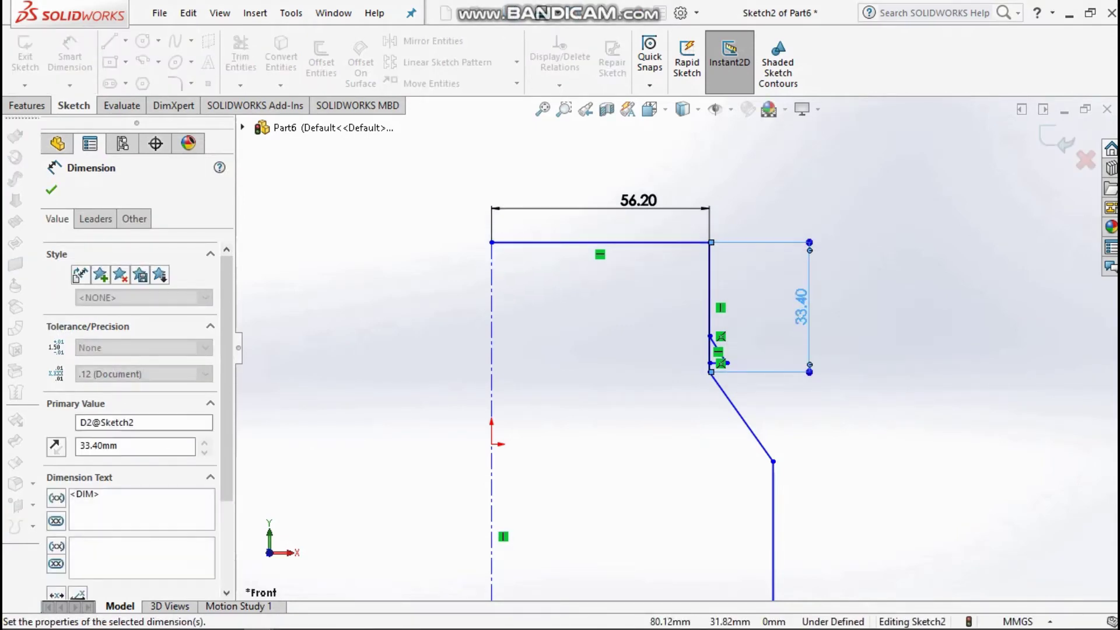
Dimension the triangular ridge's height along the neck line to 4.6 mm between its two corners on the neck
scroll(716, 346, down, 5)
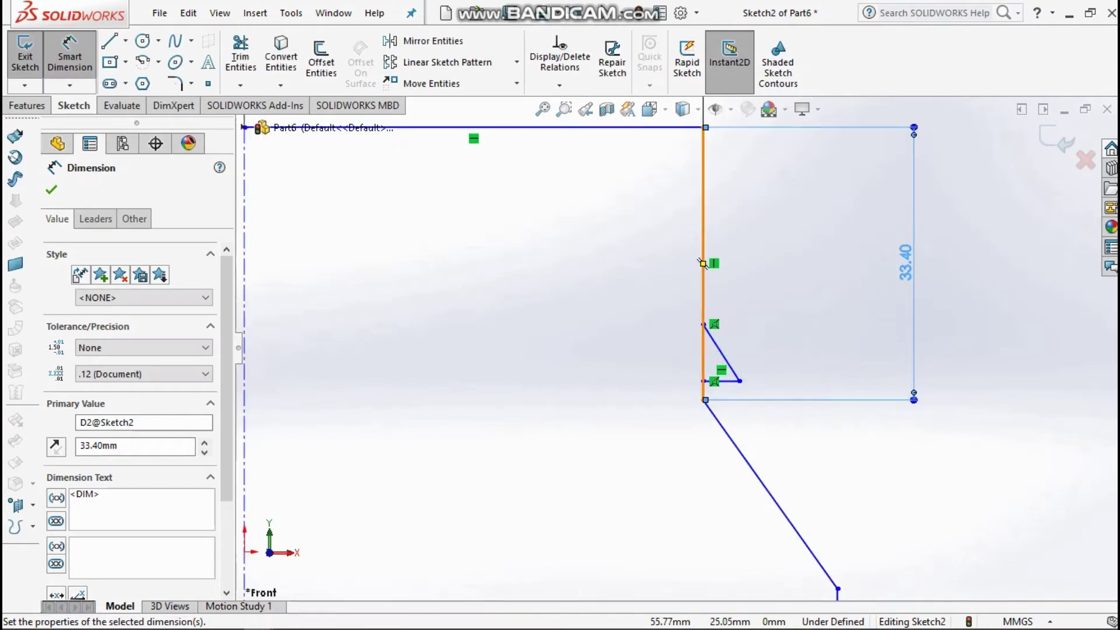
click(700, 246)
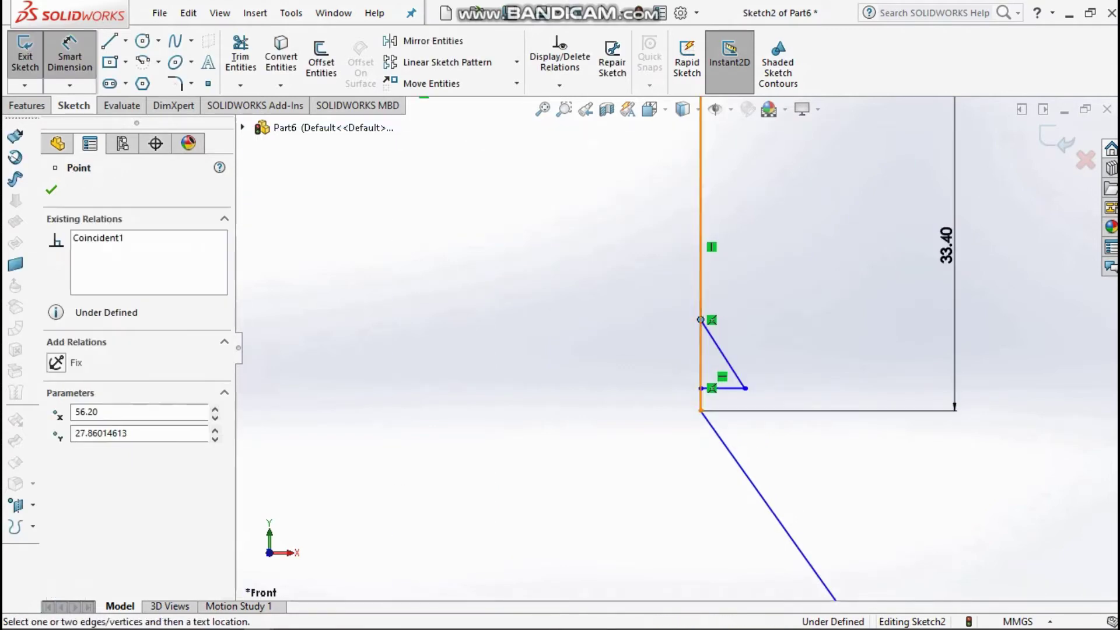
click(700, 319)
click(805, 350)
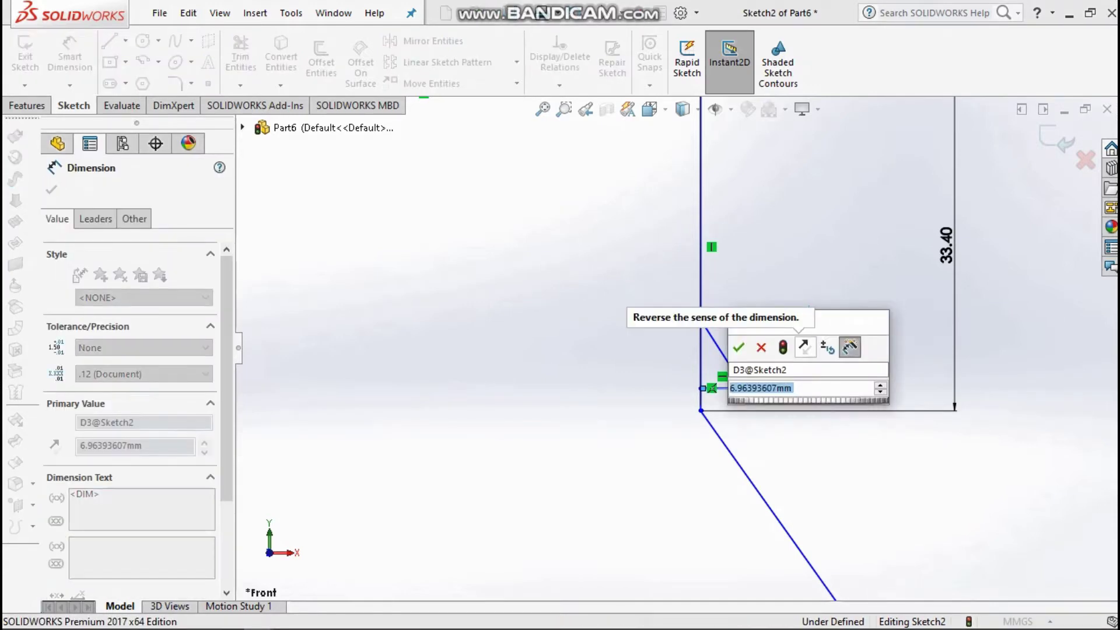
text(4)
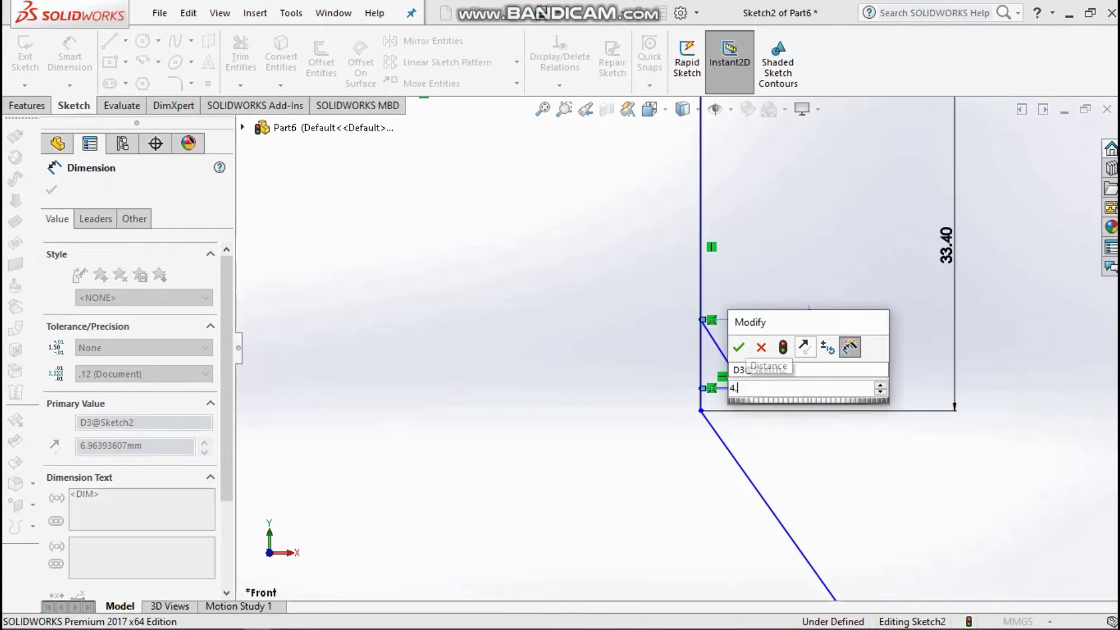
text(.6)
key(Return)
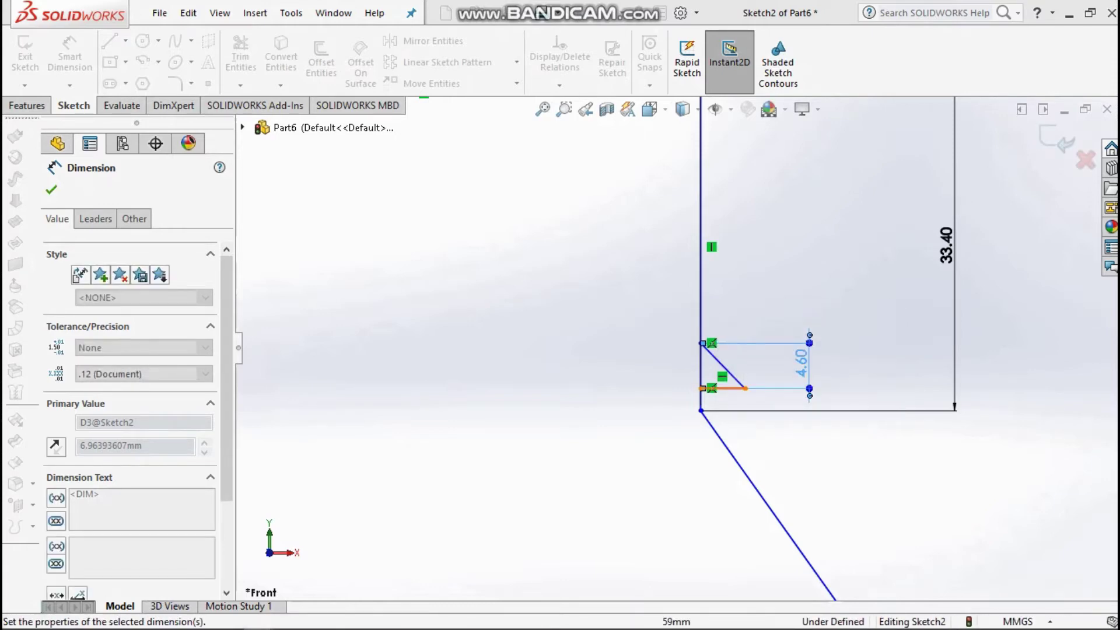
Dimension the ridge's short horizontal line to a length of 3.3 mm
click(727, 388)
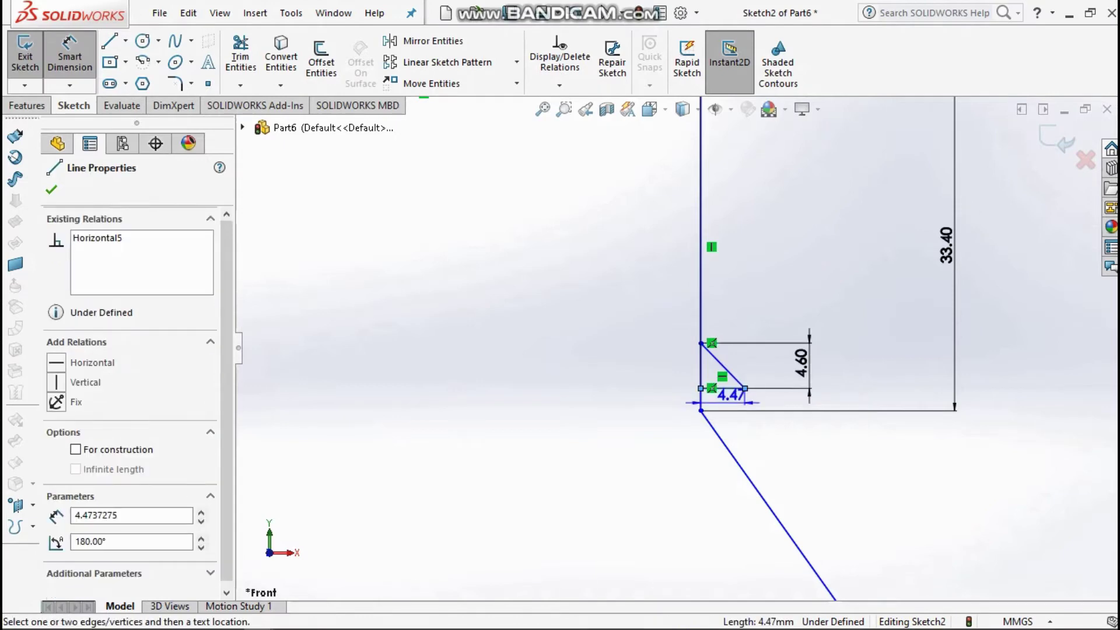
click(778, 400)
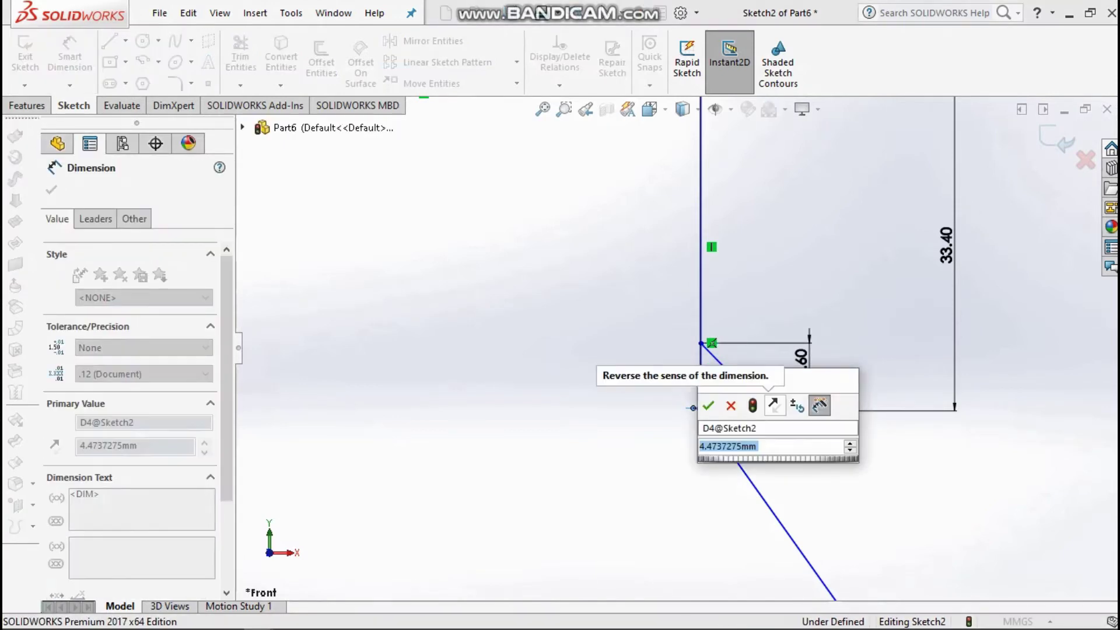
text(3.3)
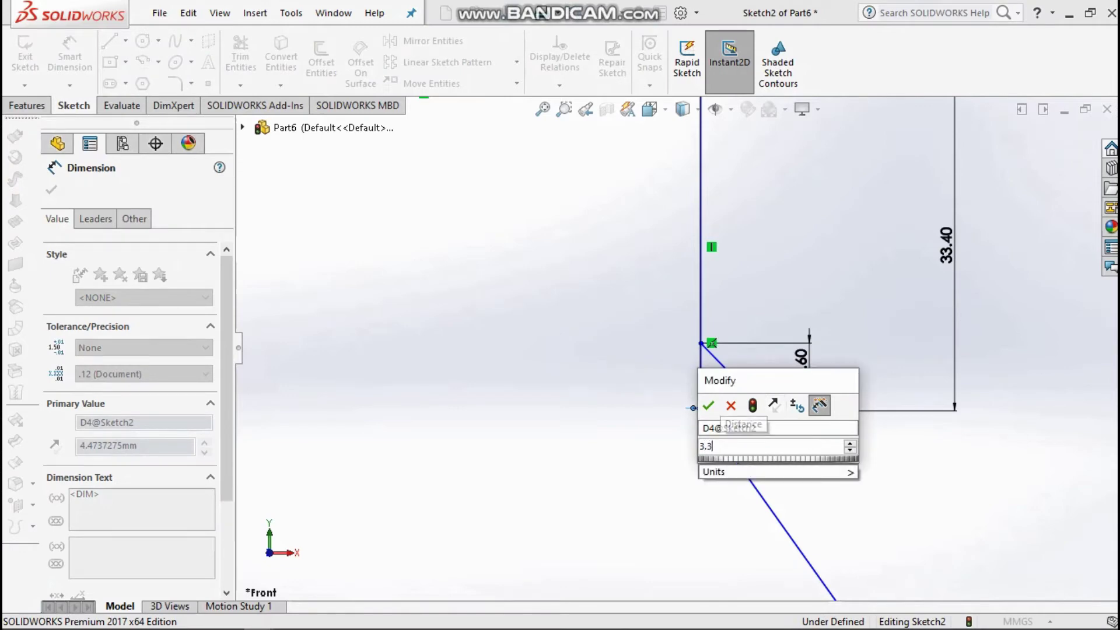
key(Return)
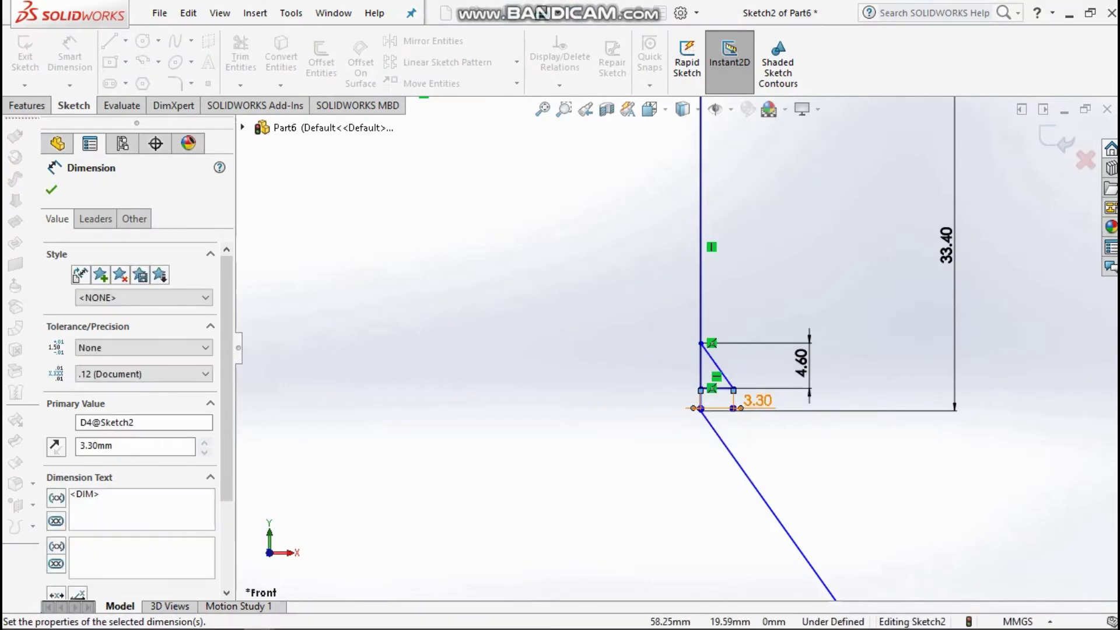
Dimension the long vertical outer wall line of the body to 115.4 mm
scroll(640, 329, up, 6)
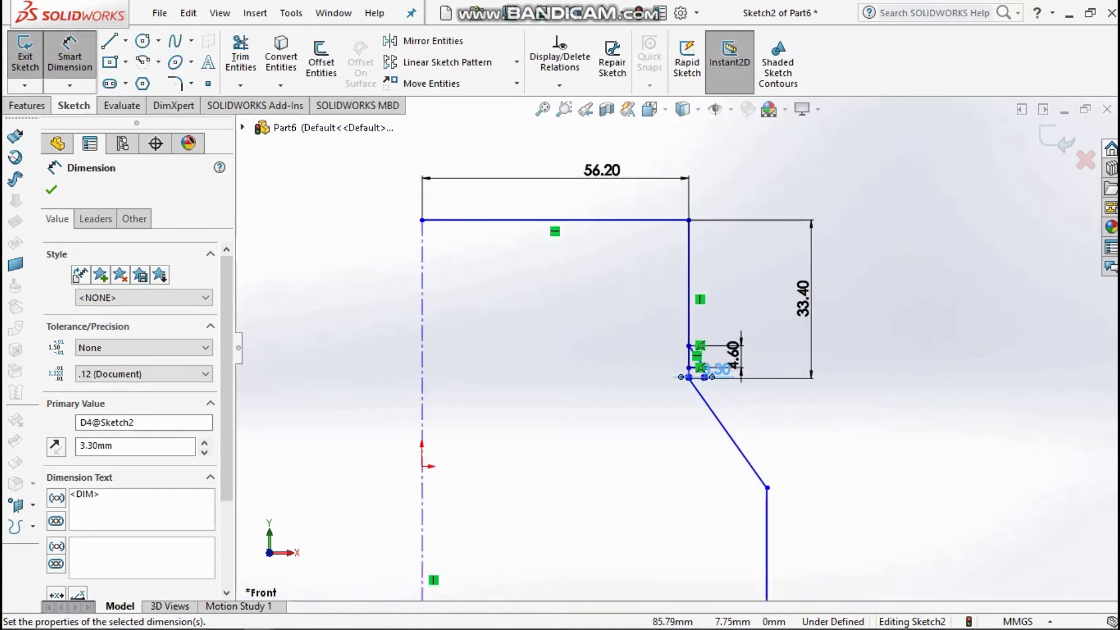
scroll(679, 349, up, 3)
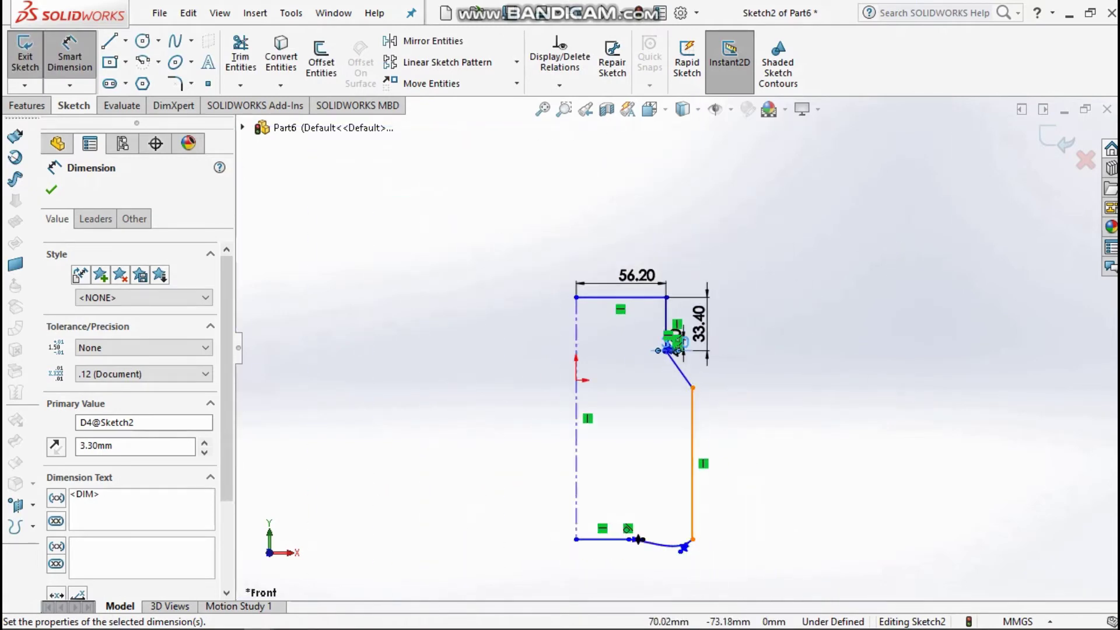
click(693, 461)
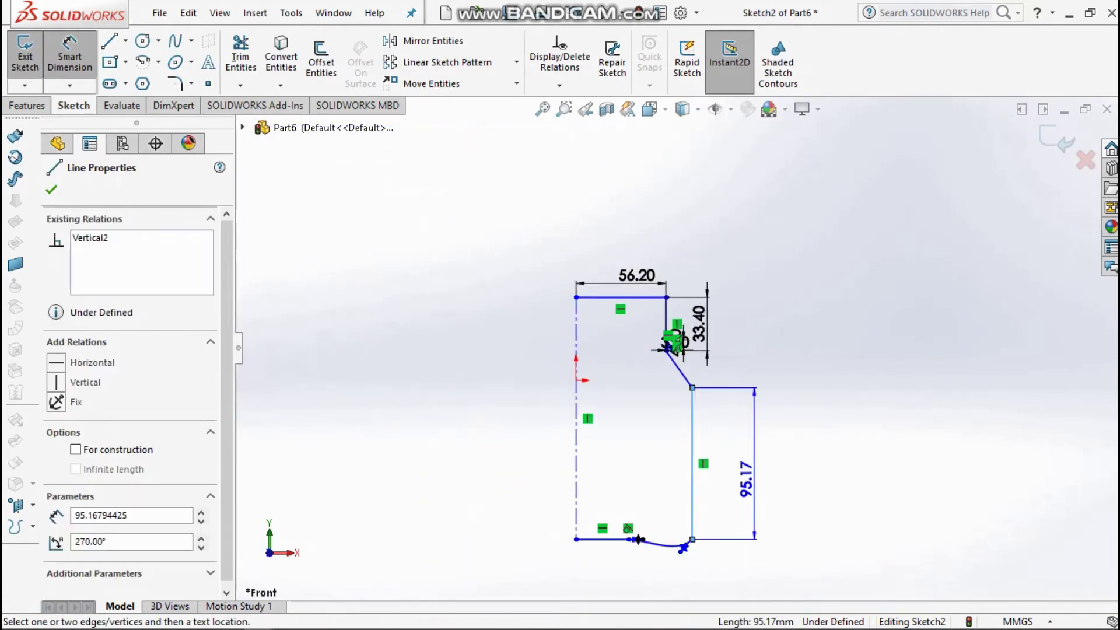
click(753, 473)
text(115)
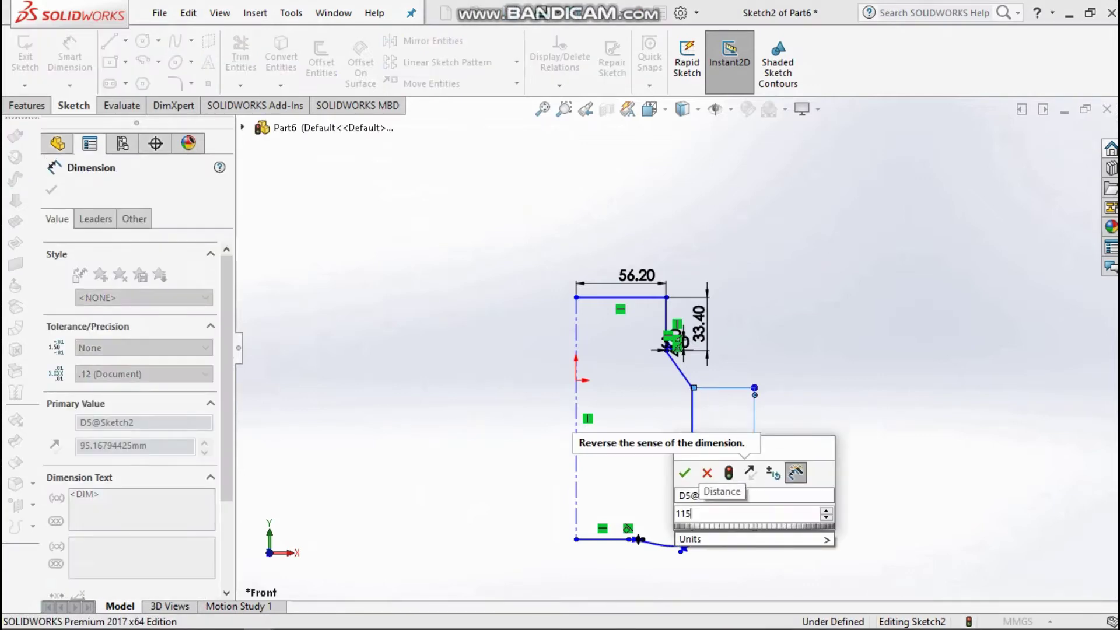
key(Return)
text(.)
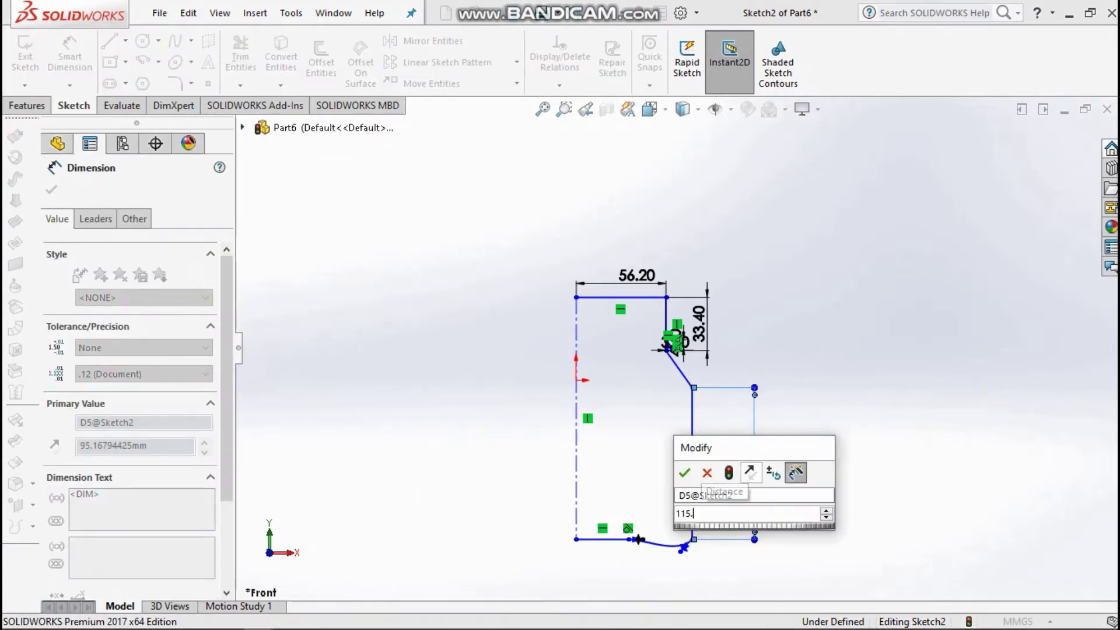
text(4)
key(Return)
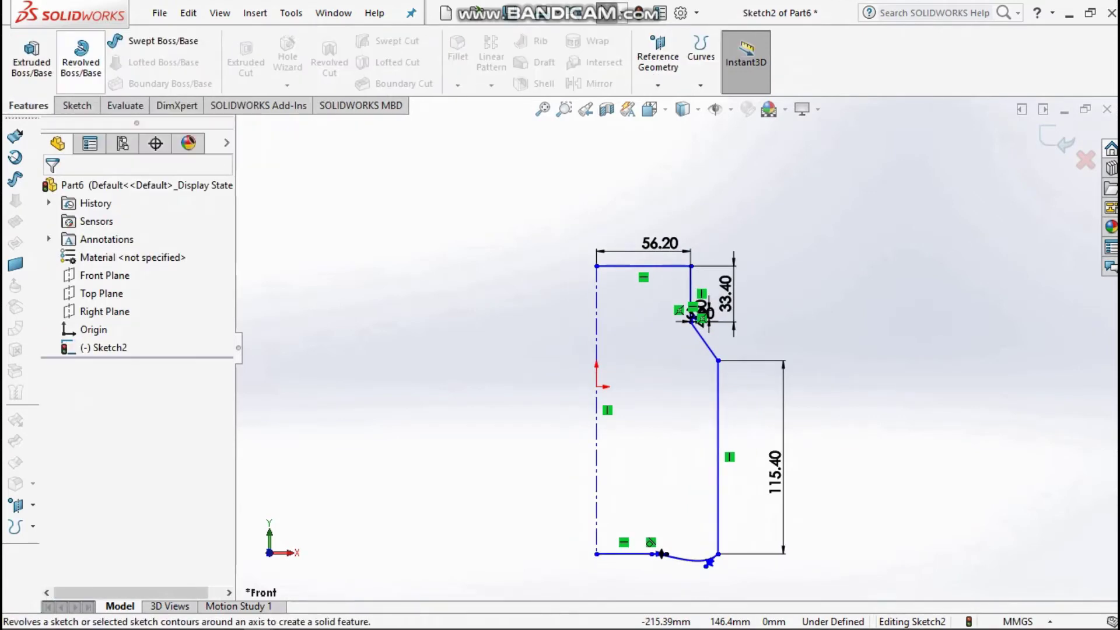
Start a Revolved Boss/Base about the vertical centerline, selecting the main body region and the small triangular ridge region as contours
click(81, 58)
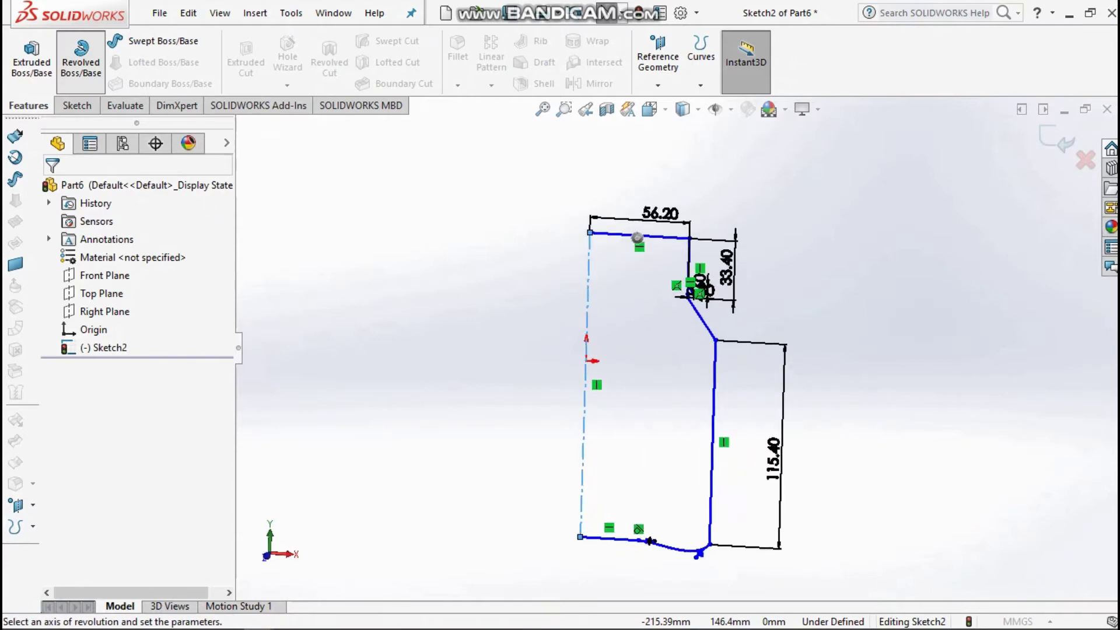
click(621, 331)
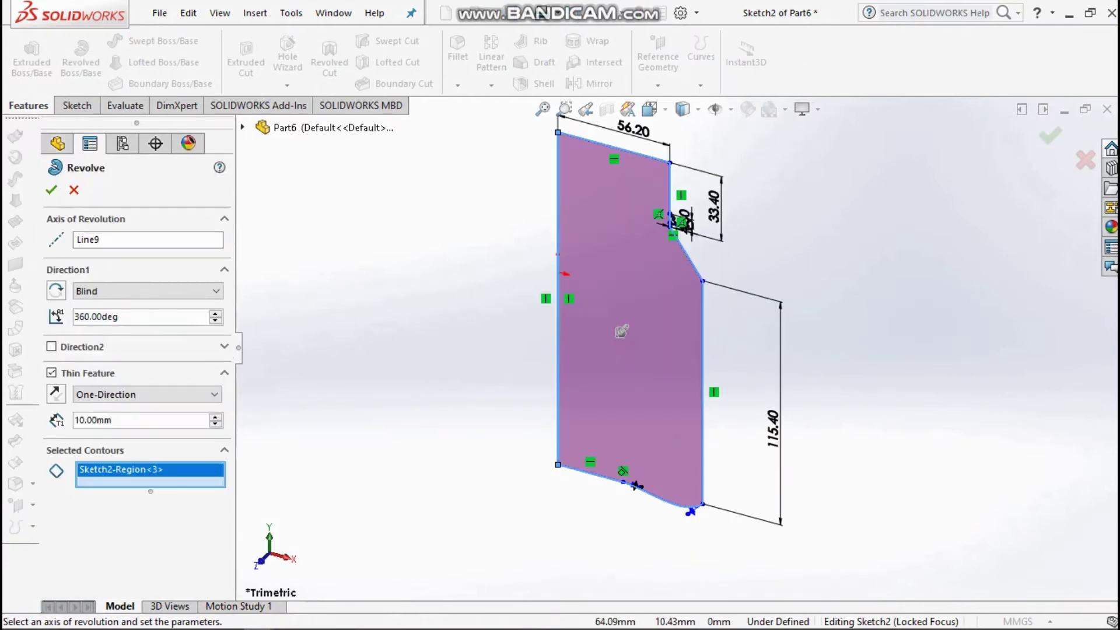
key(Tab)
key(Tab)
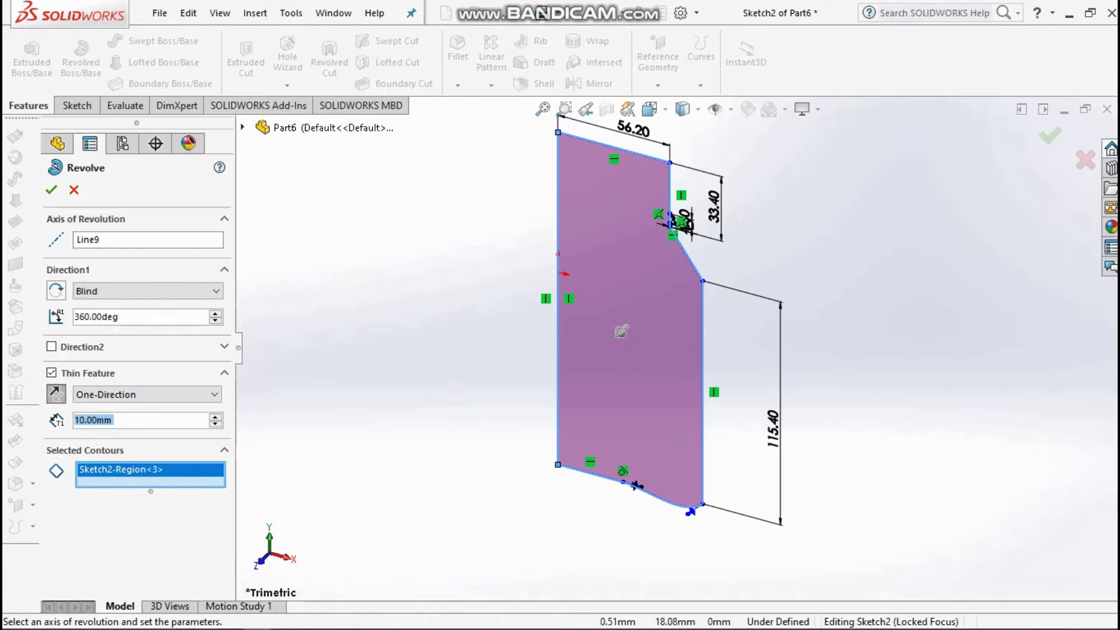
scroll(668, 207, down, 5)
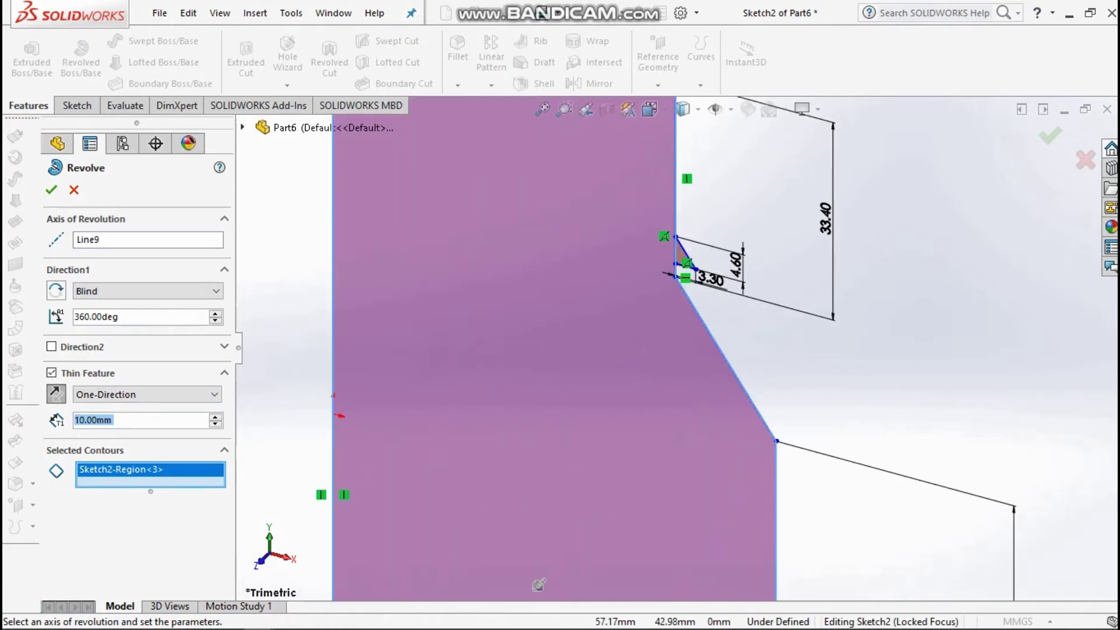
click(685, 258)
scroll(711, 303, up, 6)
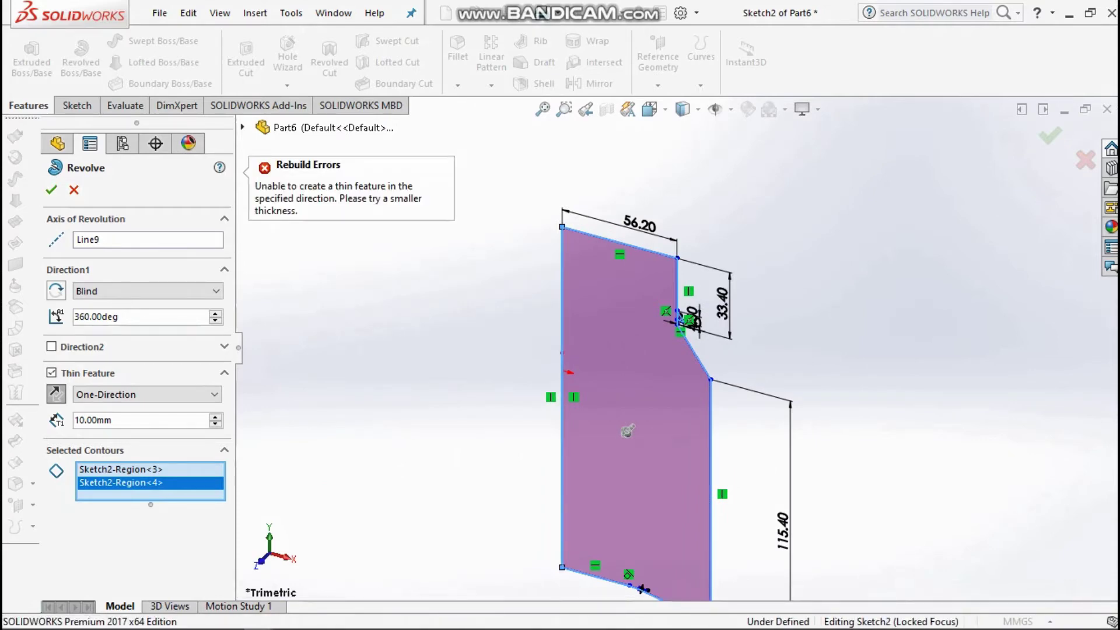
Turn off the thin feature option and complete the revolve as a solid 360-degree bottle body
click(51, 373)
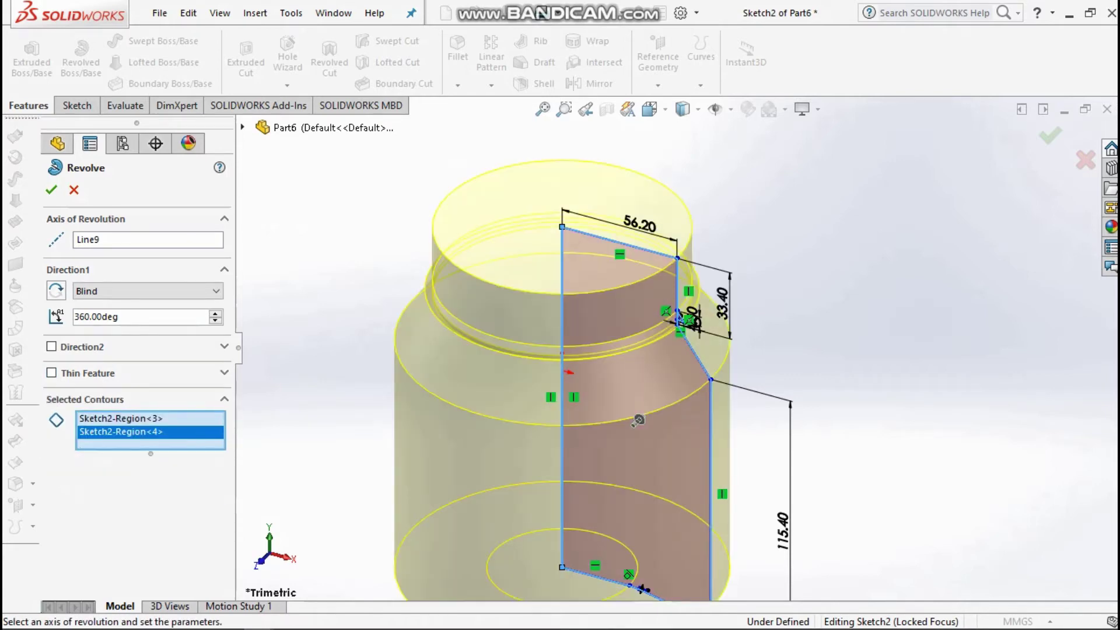
scroll(638, 420, up, 3)
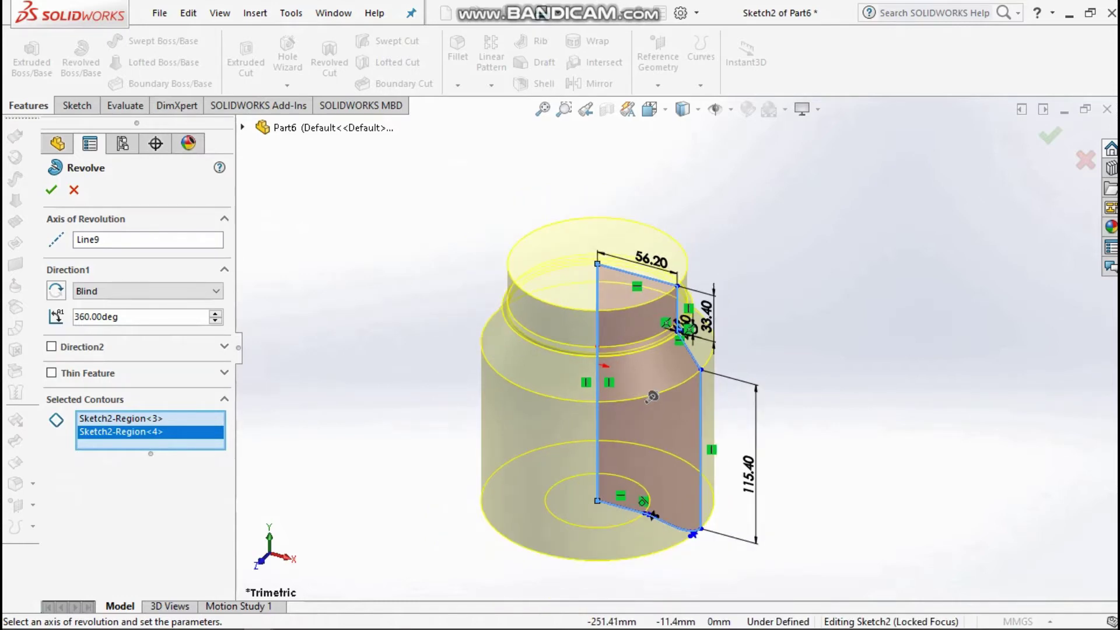
click(51, 189)
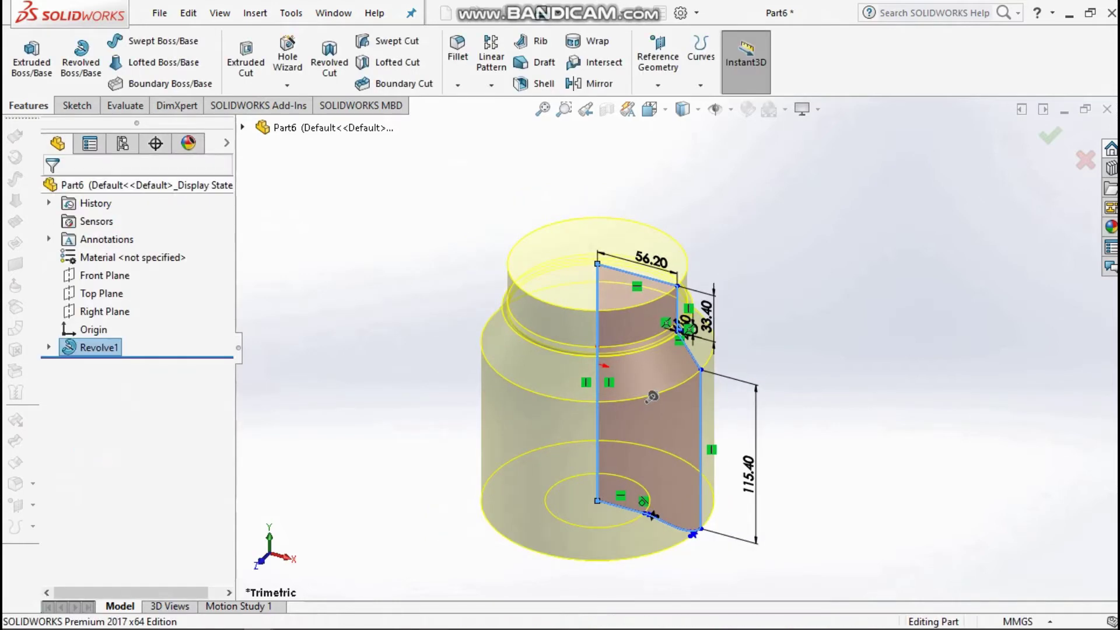
key(Escape)
scroll(677, 347, up, 2)
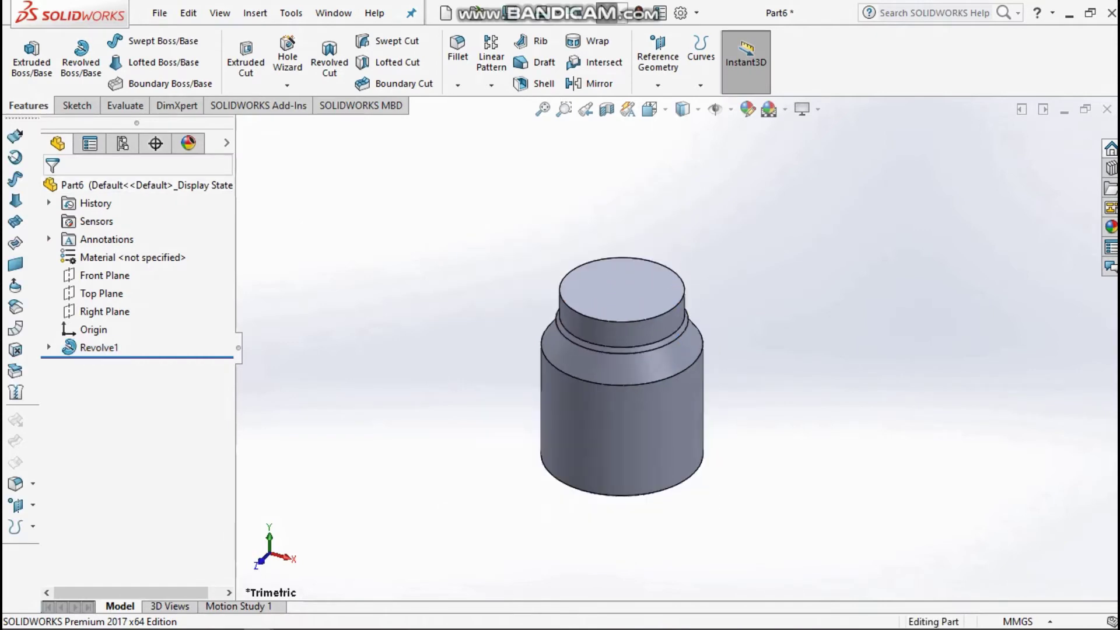
Fillet the sloped shoulder face of the jar with a 10 mm radius
scroll(642, 414, down, 3)
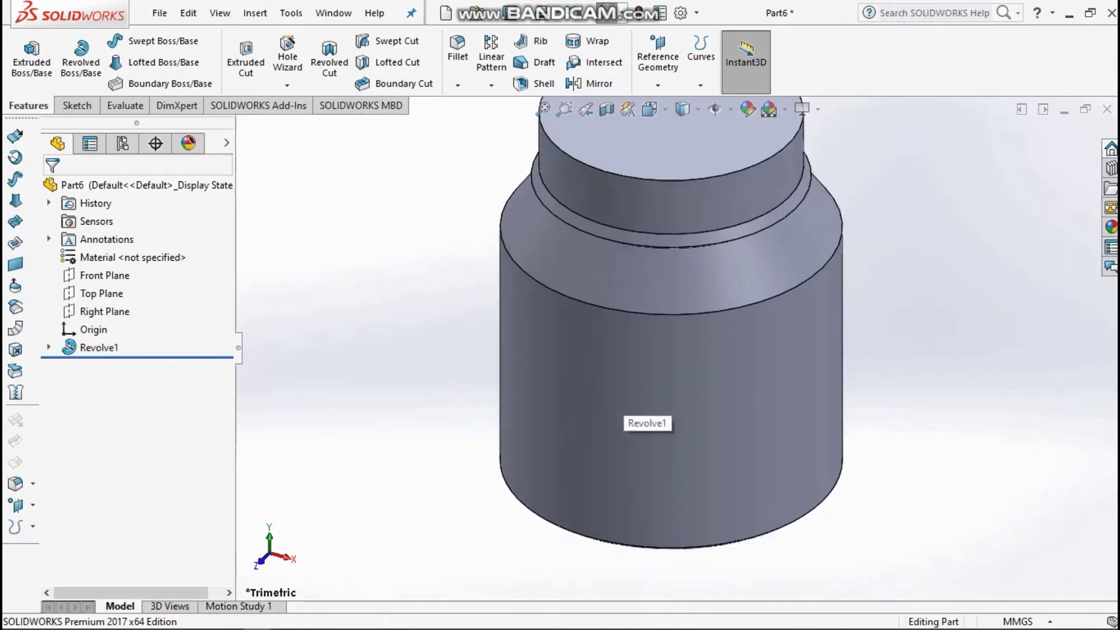
scroll(623, 407, up, 2)
middle_drag(623, 407, 570, 414)
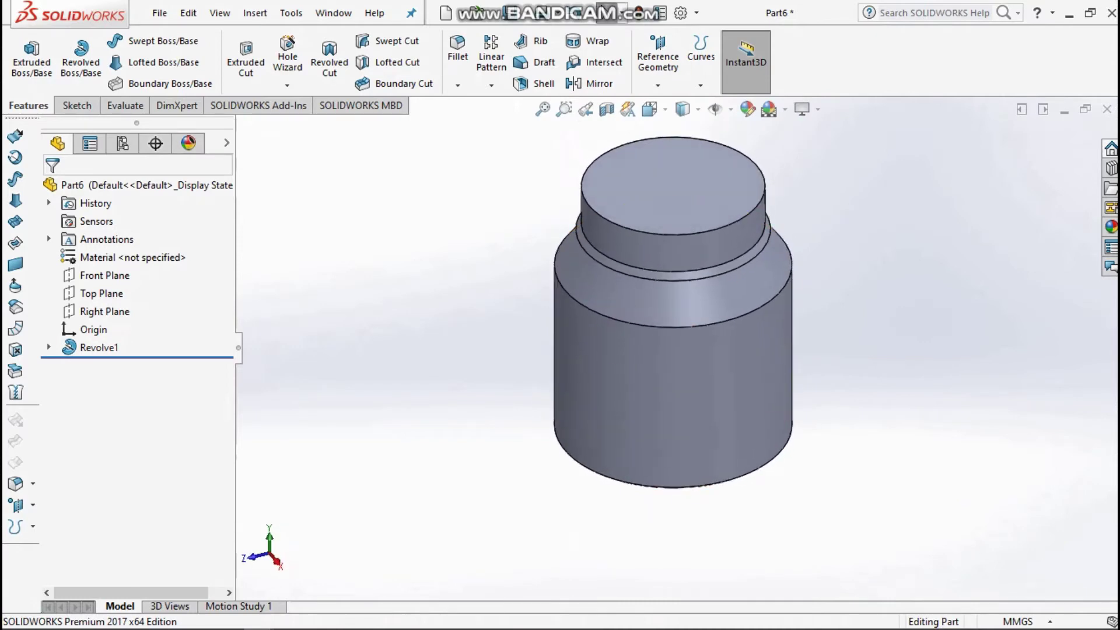
scroll(652, 250, down, 1)
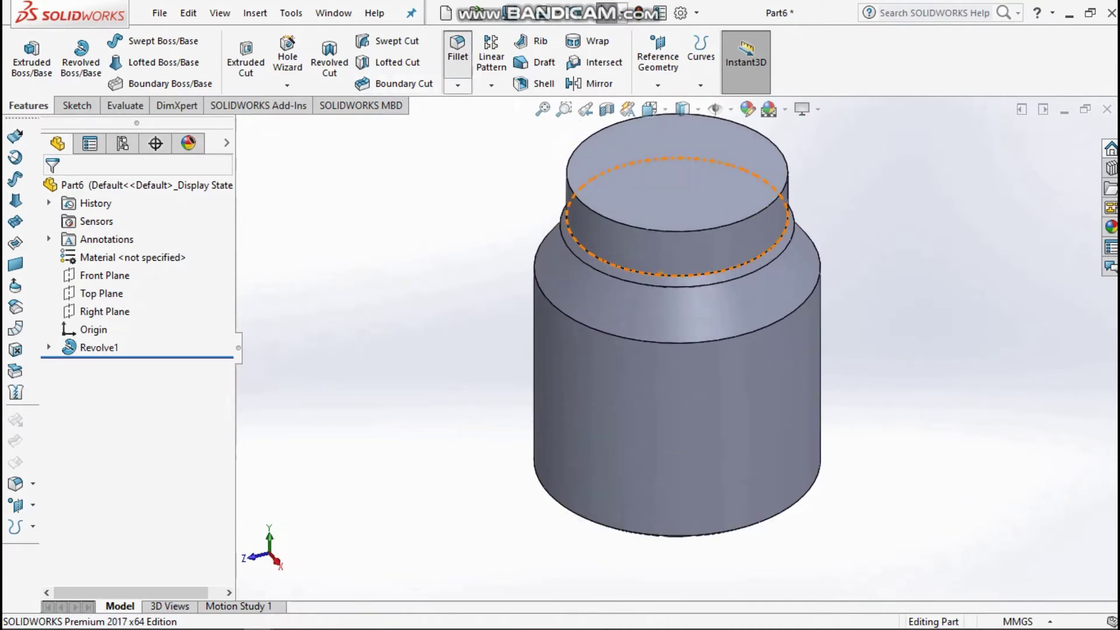
click(458, 49)
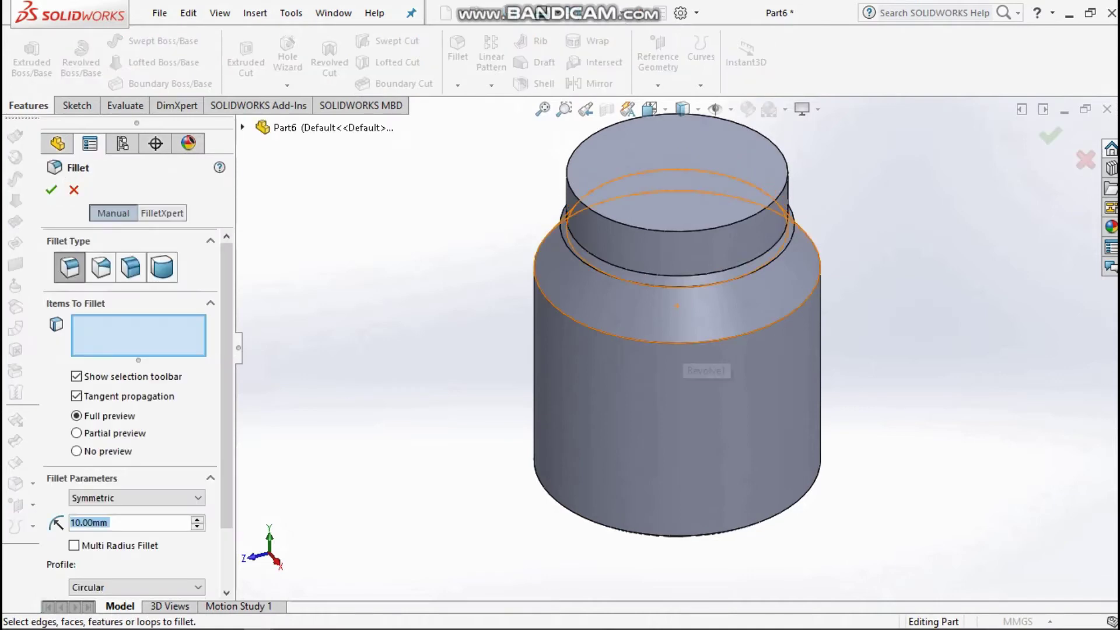
click(677, 306)
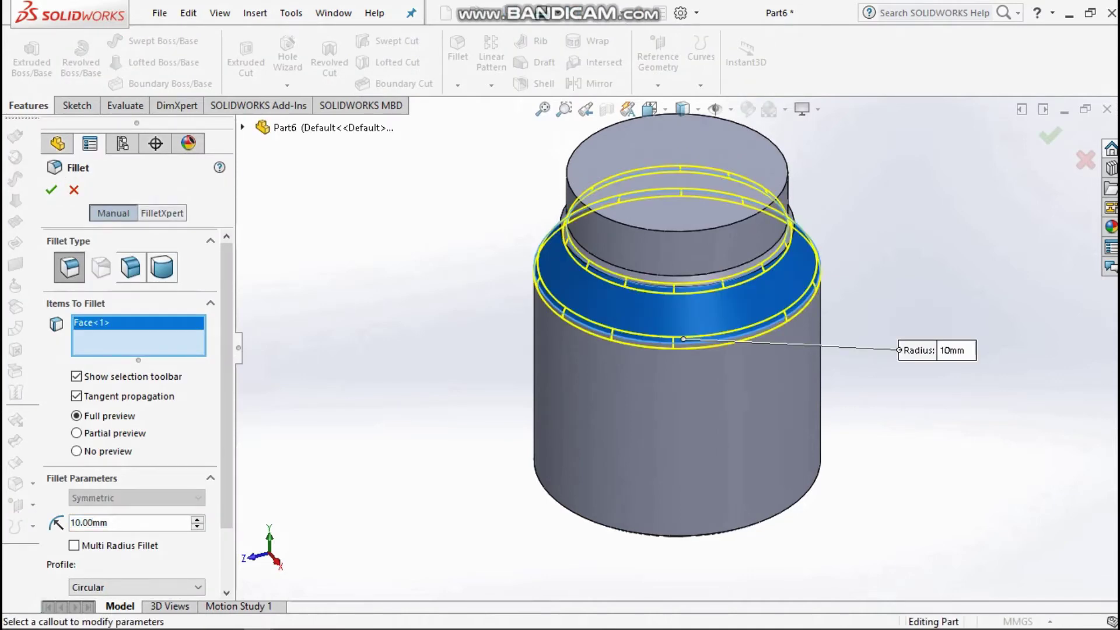
scroll(728, 339, up, 2)
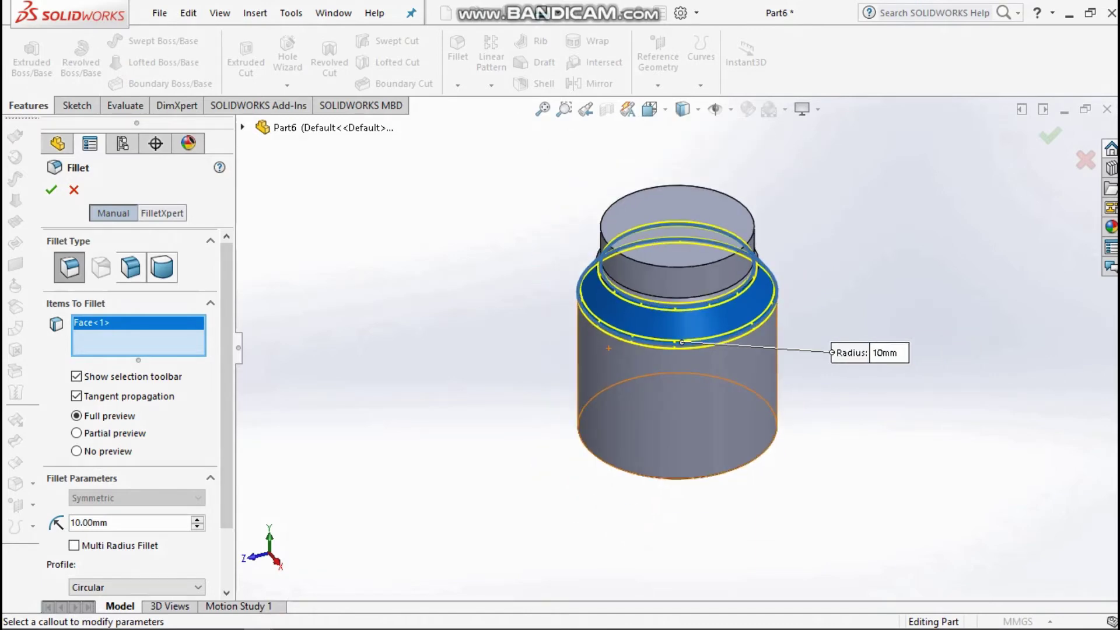
key(Return)
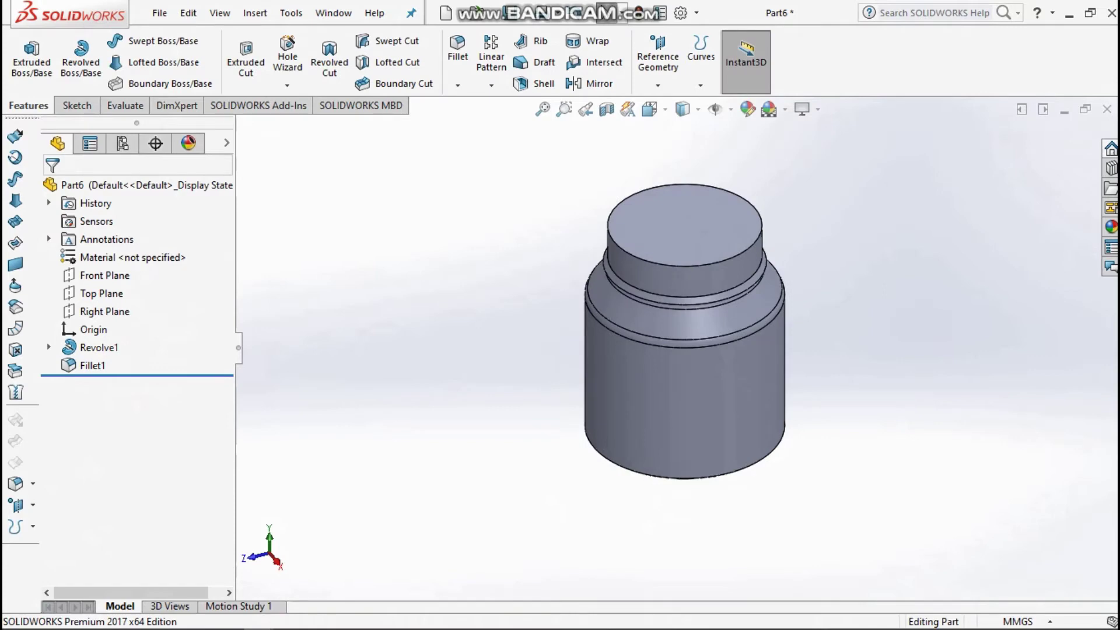
Fillet the outer bottom edge of the jar with a 10 mm radius
middle_drag(712, 344, 654, 321)
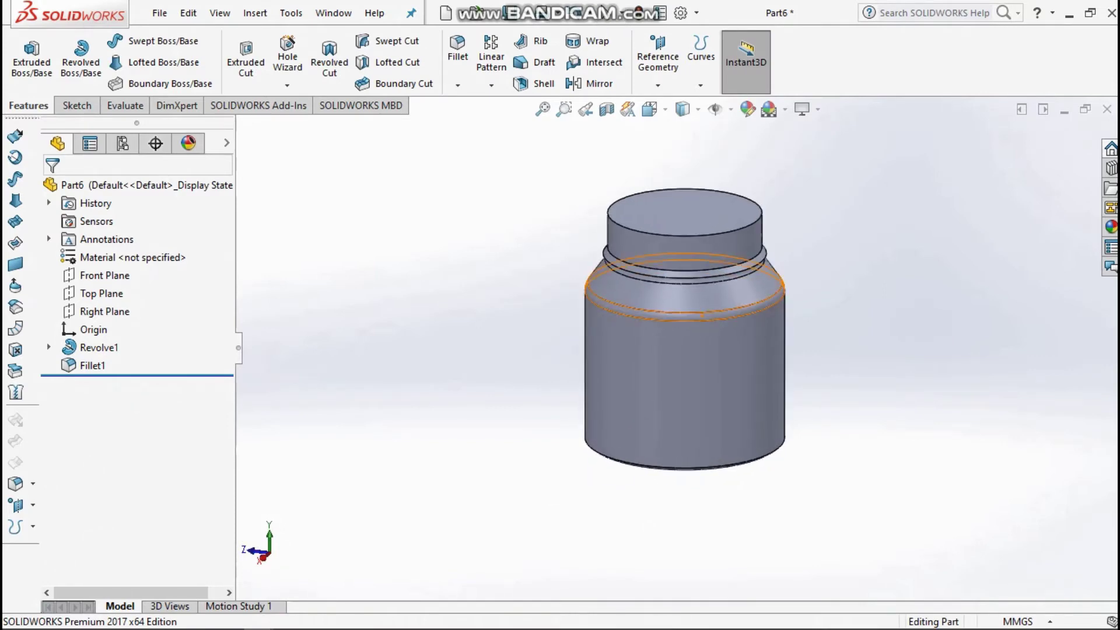
scroll(621, 263, down, 10)
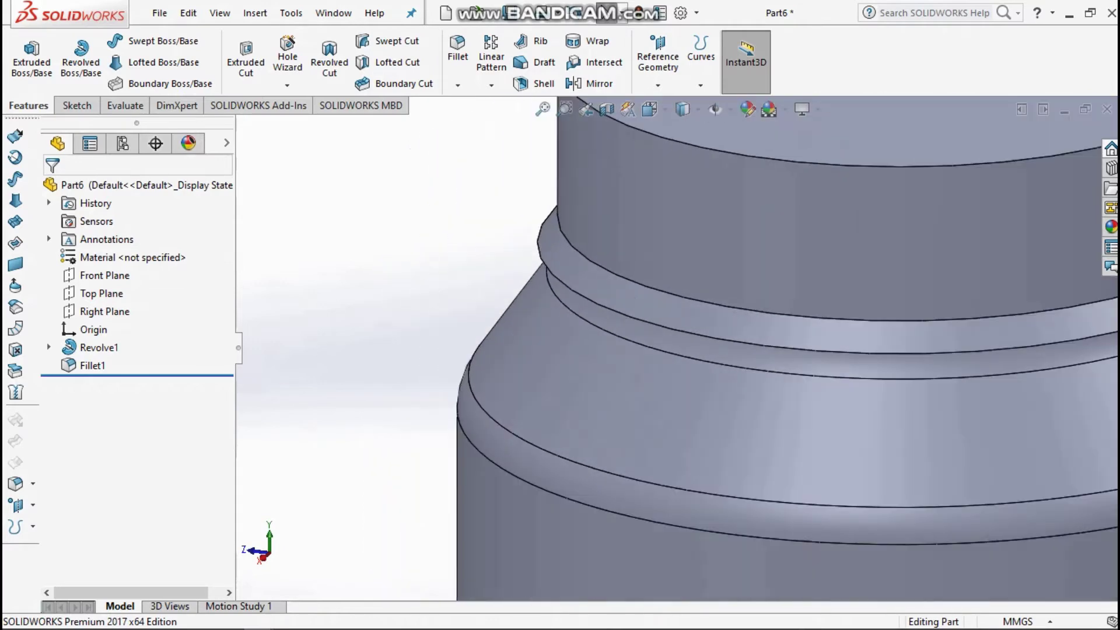
scroll(788, 350, up, 3)
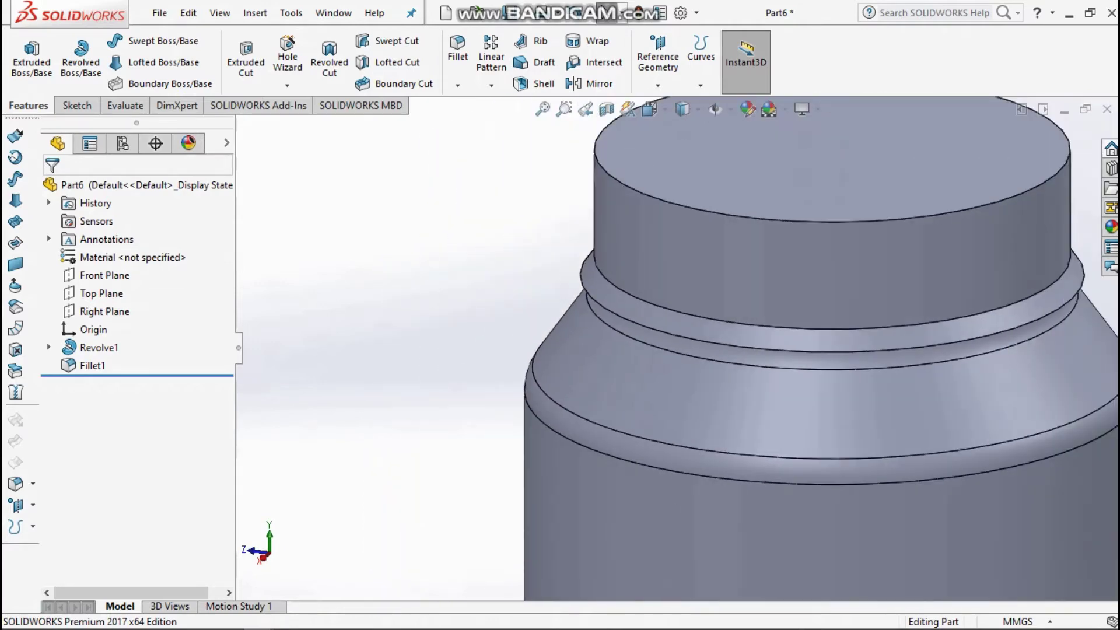
scroll(678, 344, up, 8)
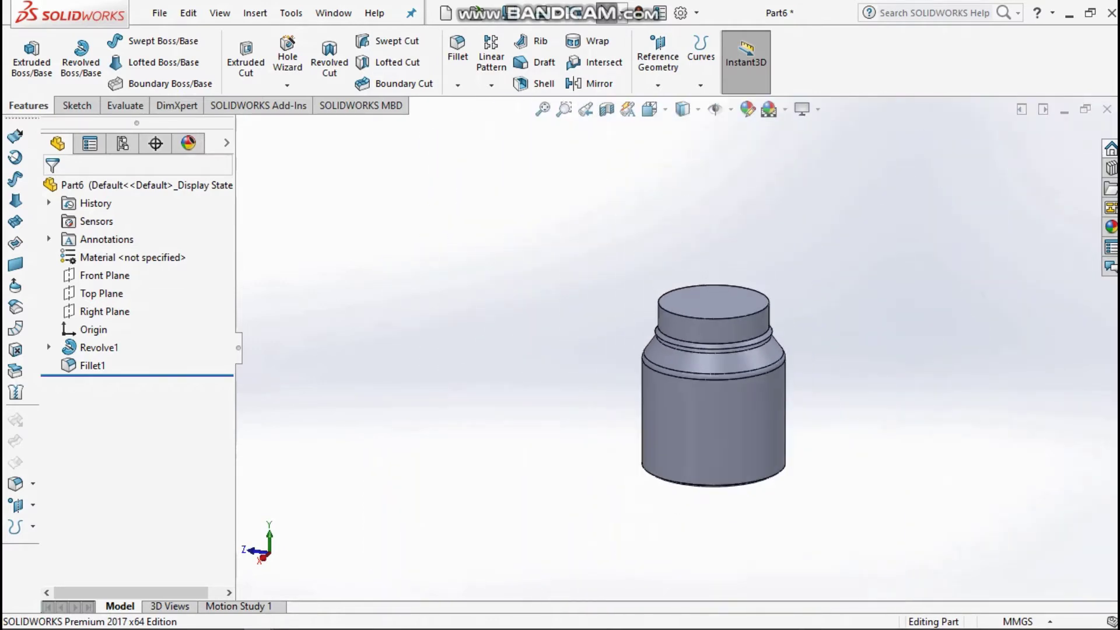
middle_drag(697, 513, 684, 468)
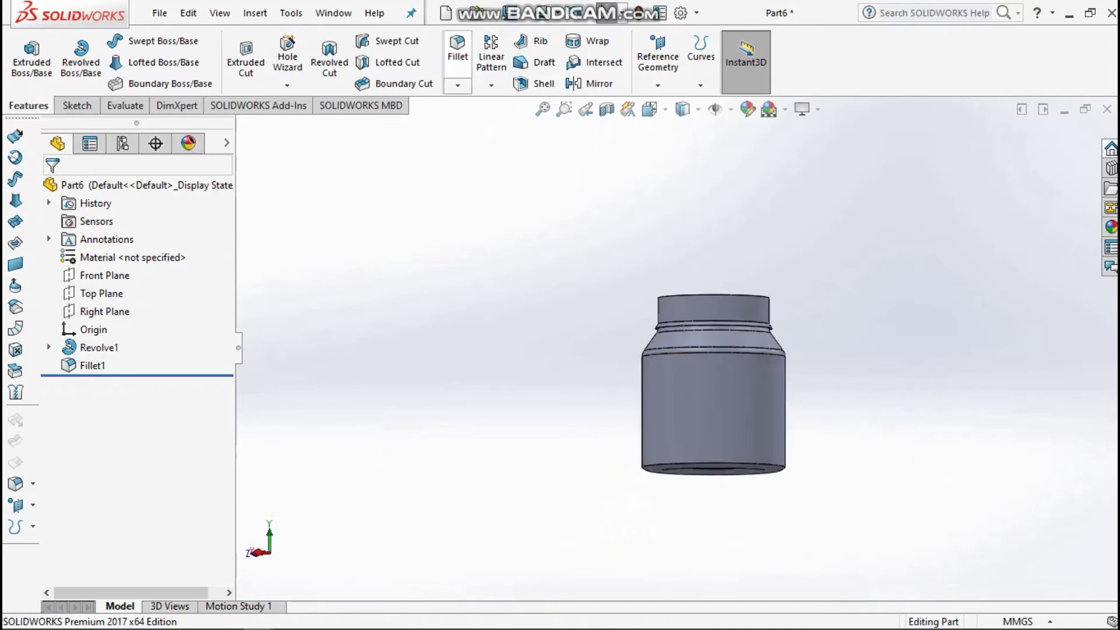
click(458, 49)
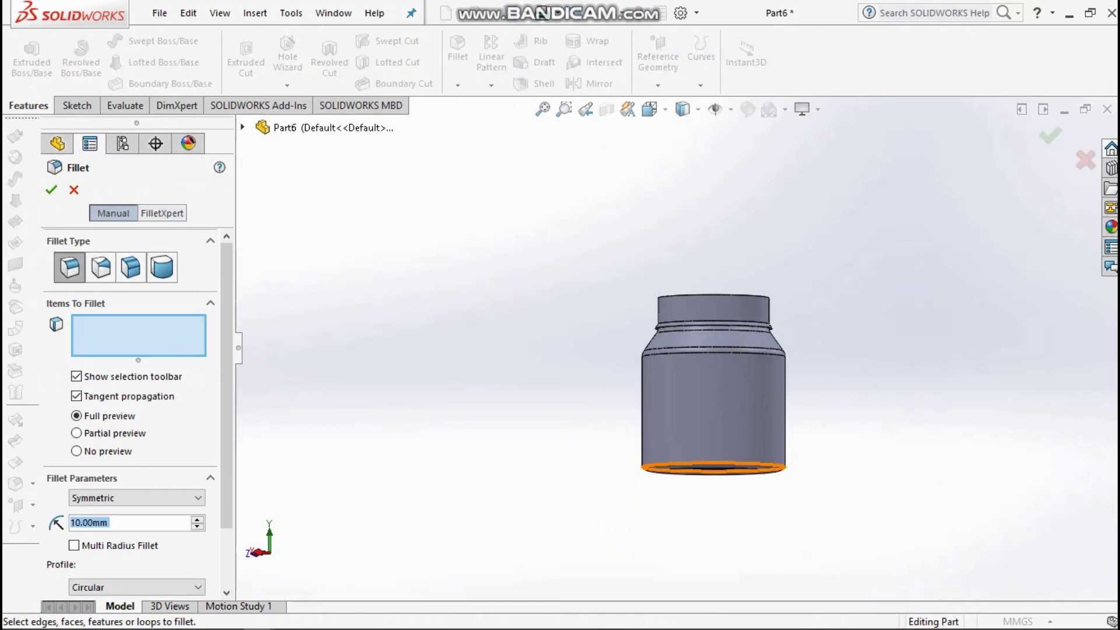
click(729, 472)
scroll(736, 469, down, 5)
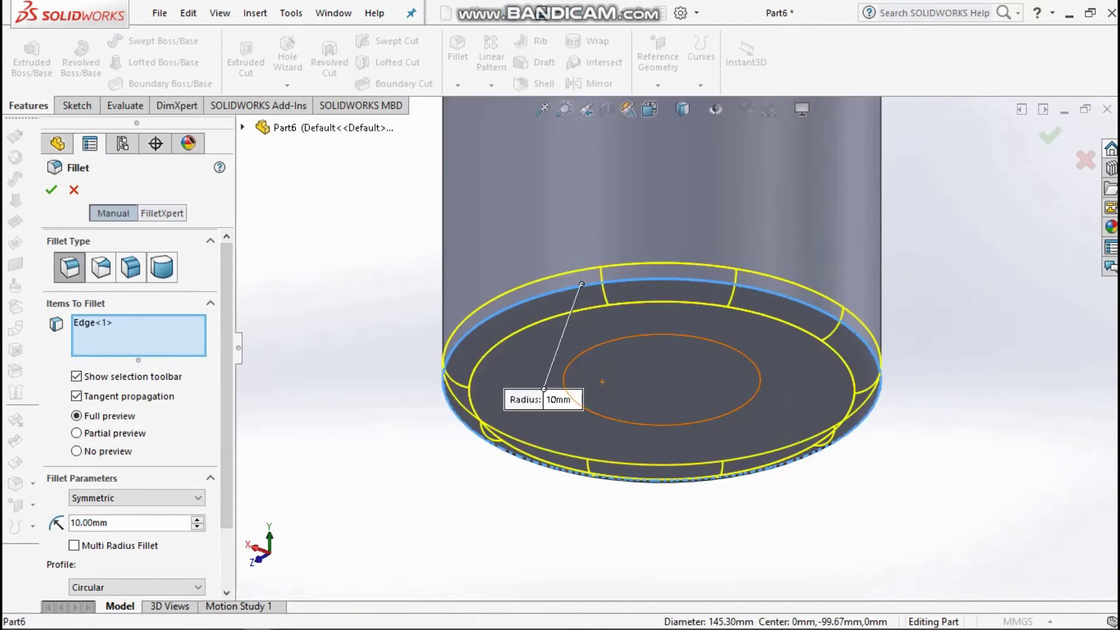
click(50, 189)
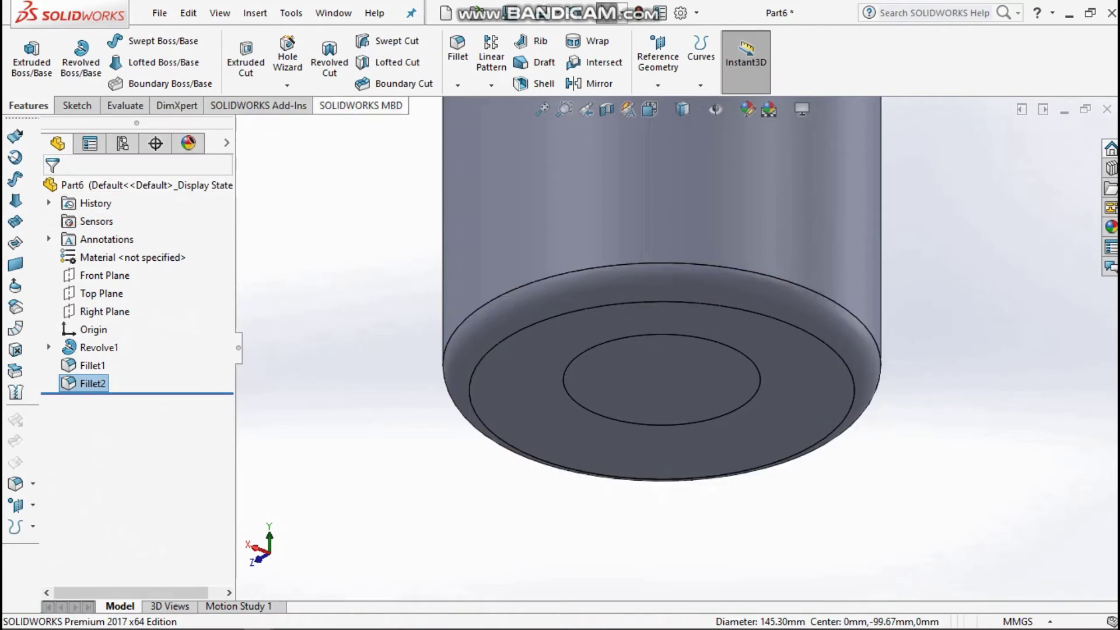
Shell the jar to a 3 mm wall thickness, removing the flat top face of the neck
scroll(711, 348, up, 5)
middle_drag(711, 347, 711, 417)
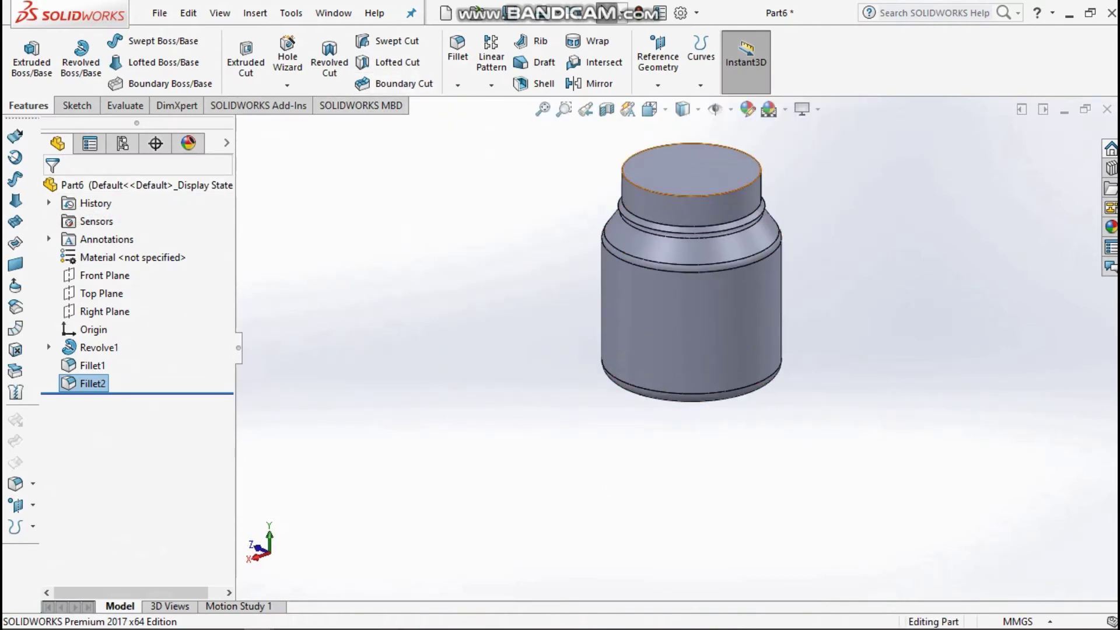
click(692, 169)
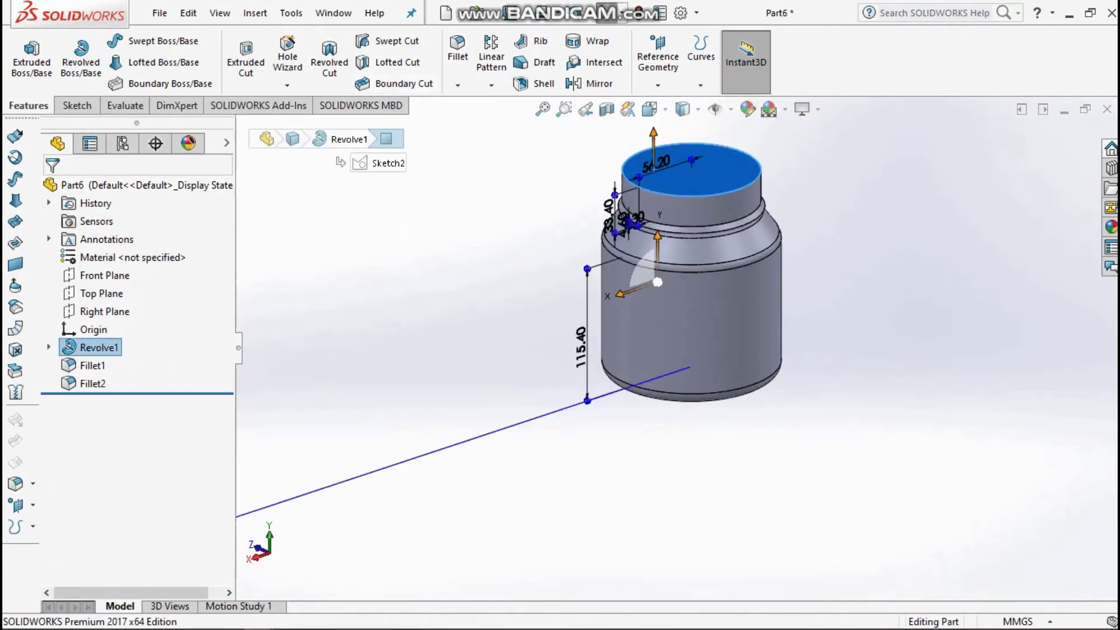
click(534, 83)
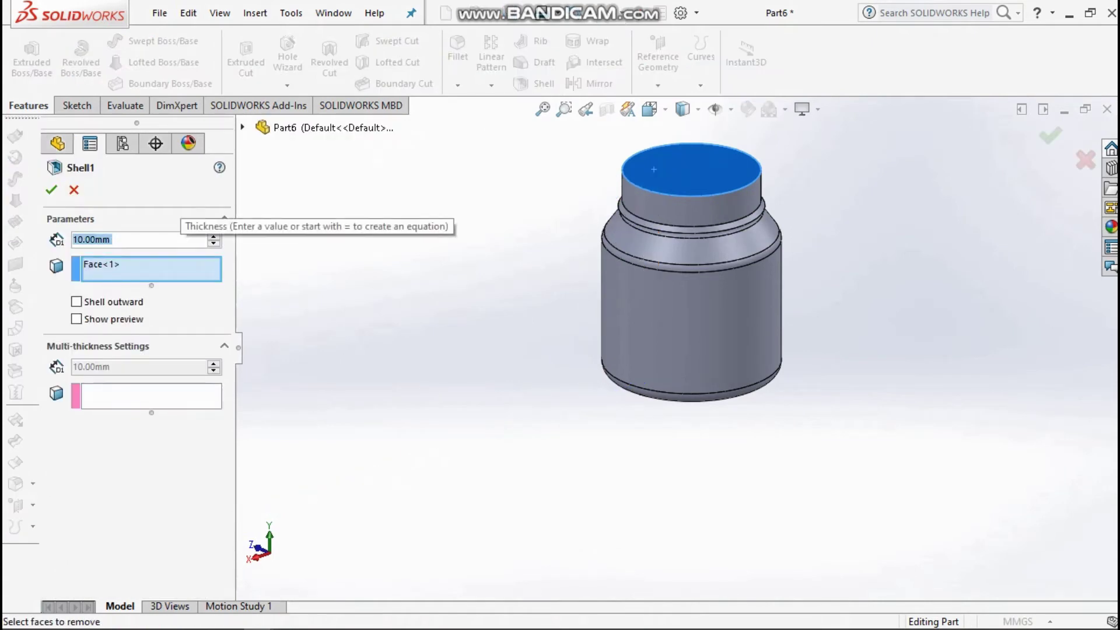
text(3)
key(Return)
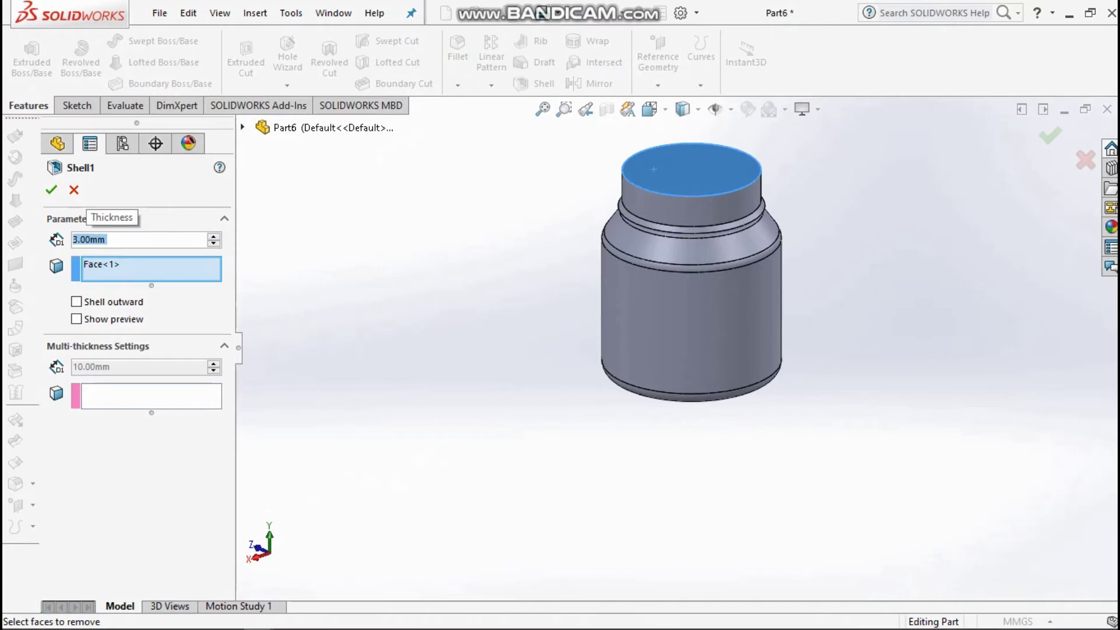
click(51, 189)
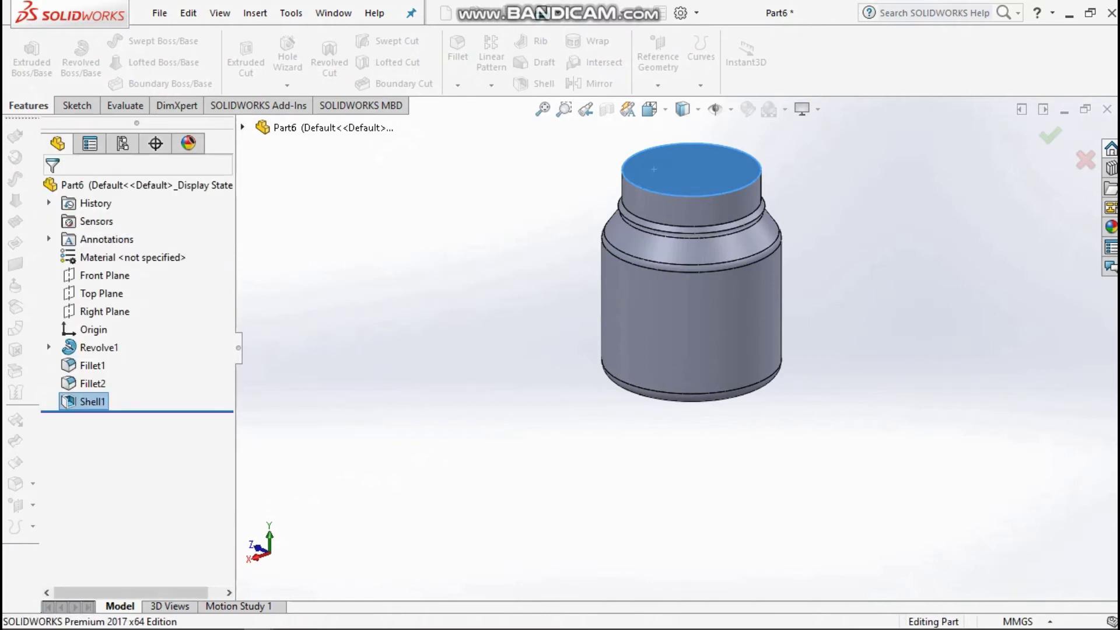
Create a reference plane offset 67 mm above the Top Plane, crossing the jar's neck
mouse_move(692, 233)
middle_down()
mouse_move(691, 338)
mouse_move(692, 175)
mouse_move(692, 251)
middle_up()
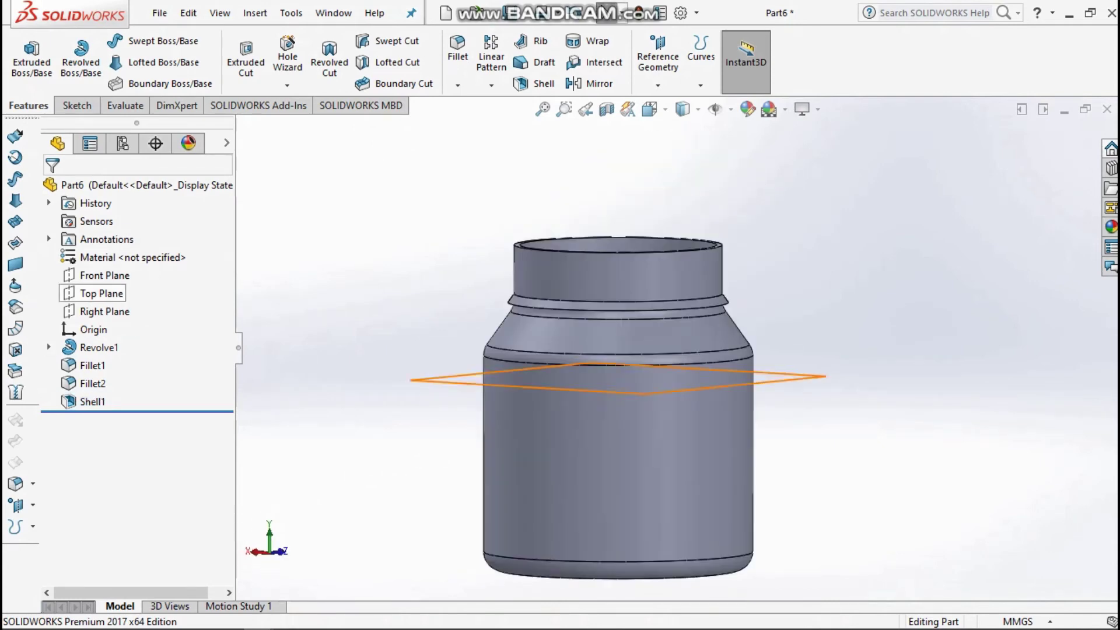
click(101, 294)
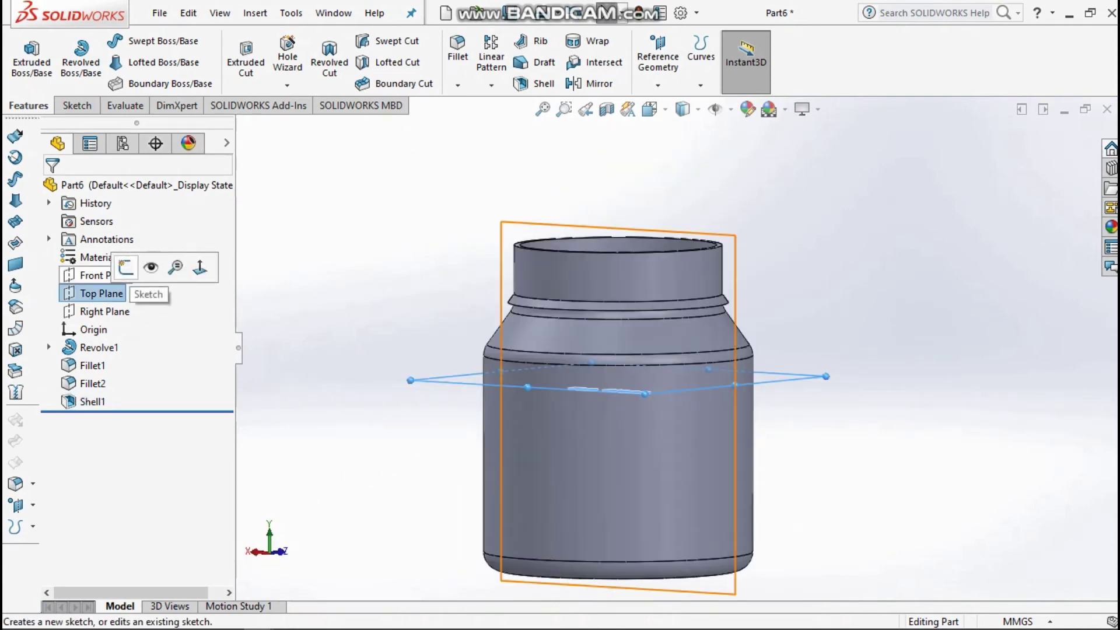
click(658, 58)
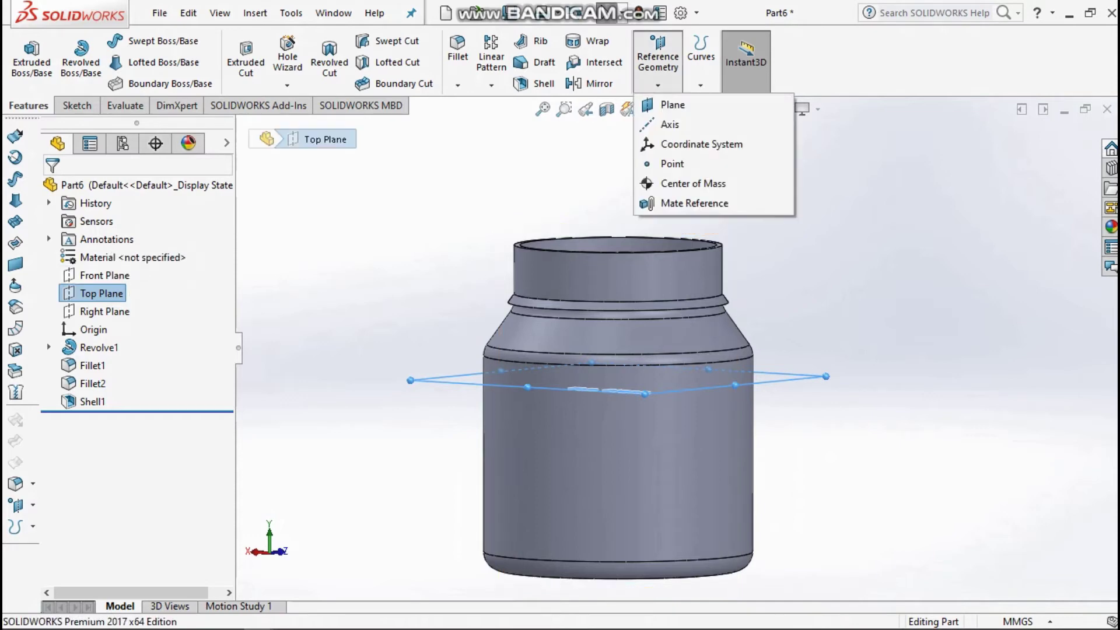
click(670, 105)
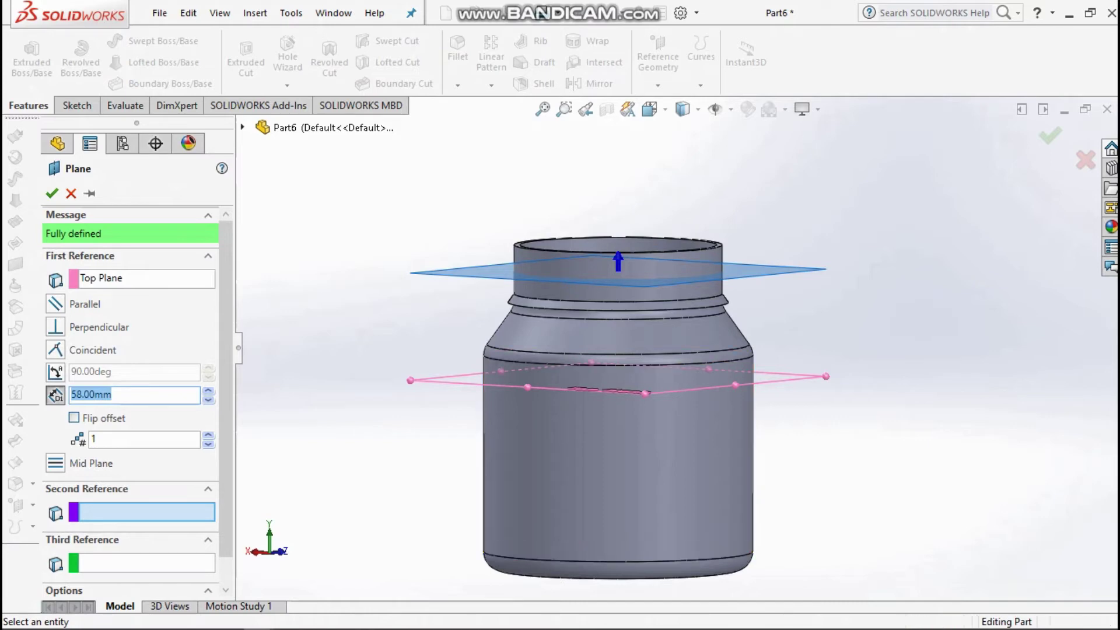
middle_drag(816, 449, 747, 450)
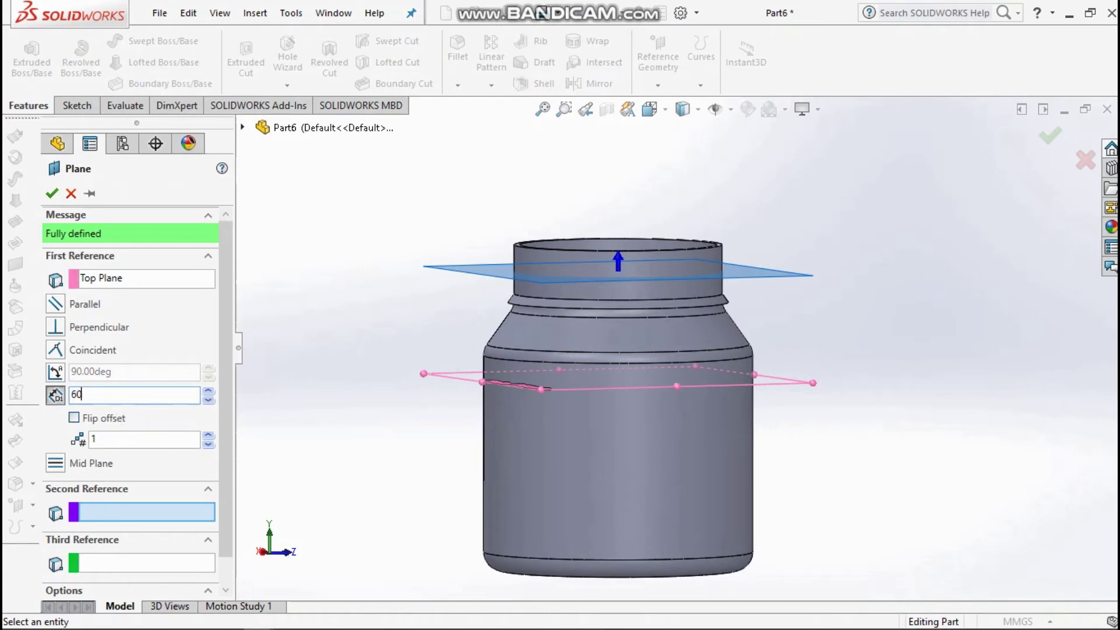
text(60)
key(Return)
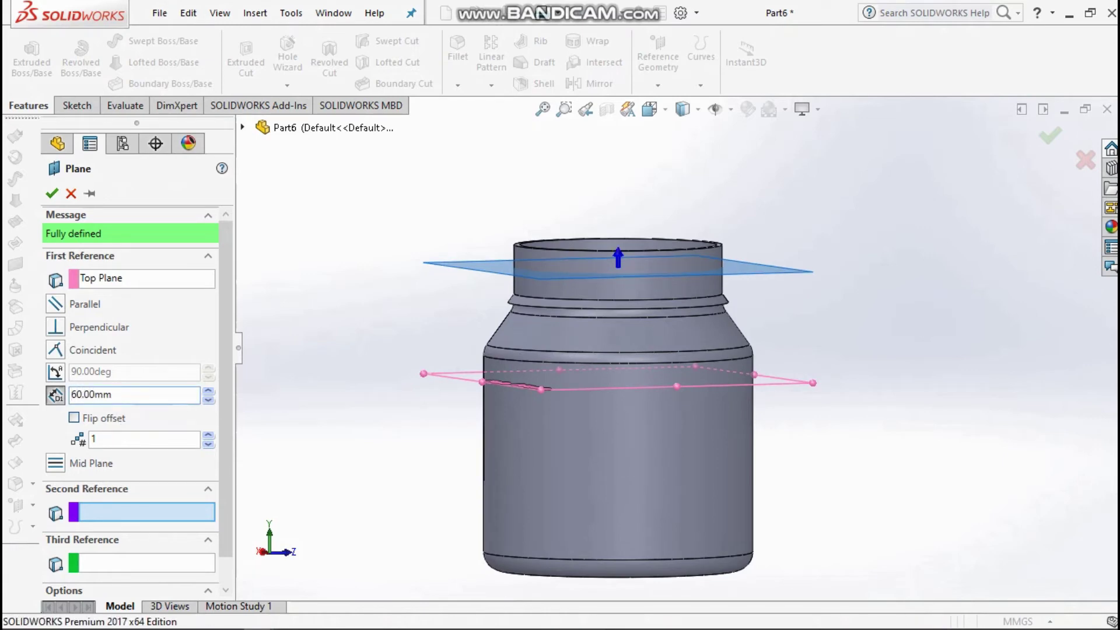
middle_drag(700, 420, 737, 408)
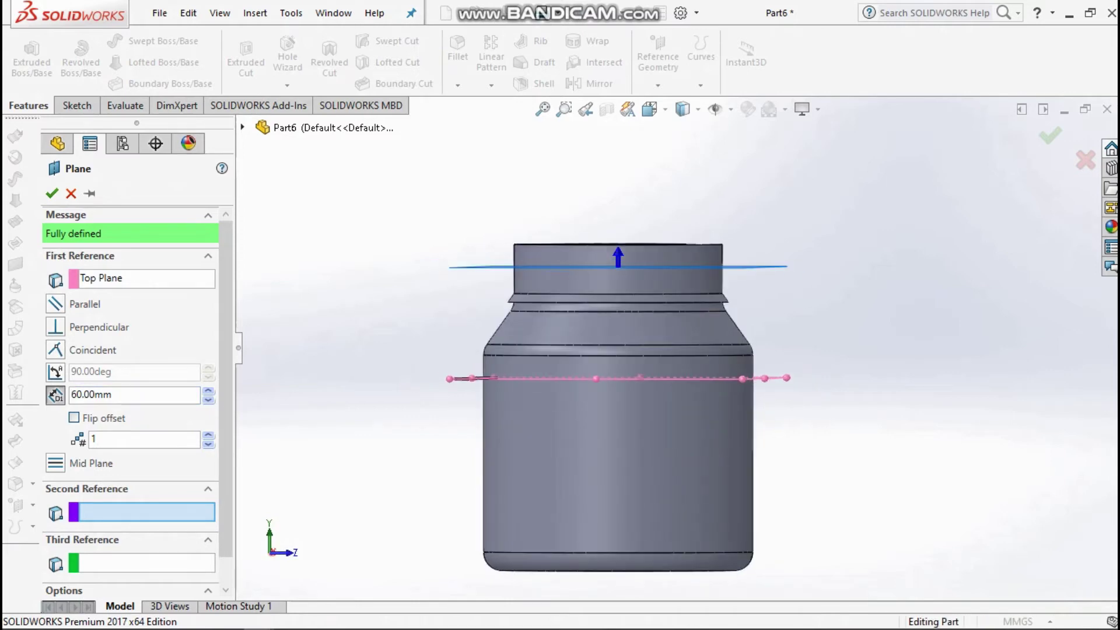
click(111, 395)
key(Return)
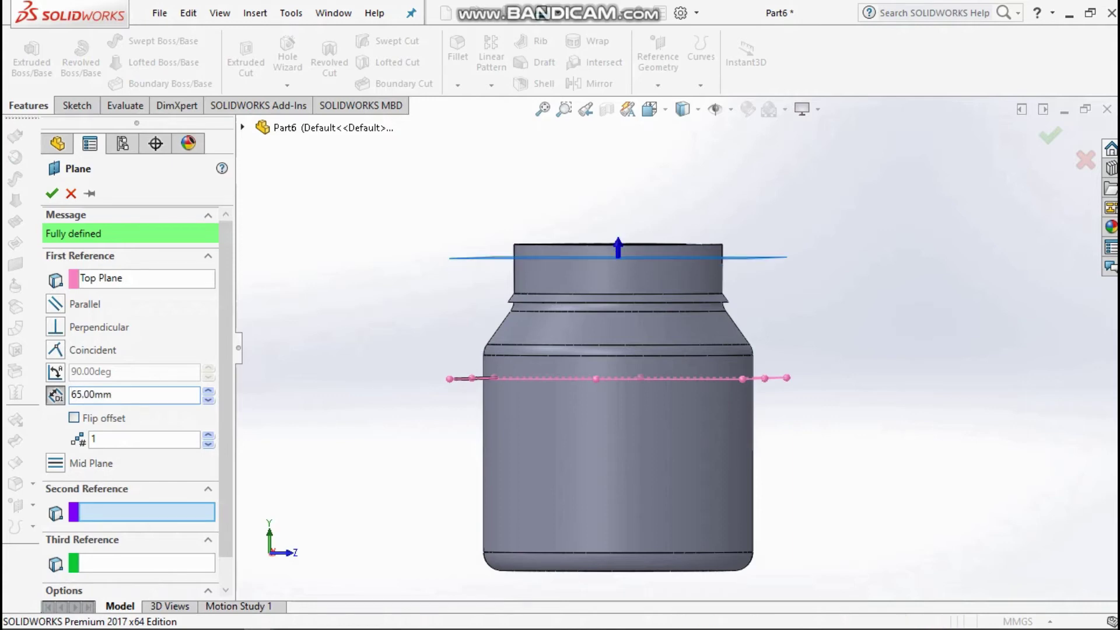
mouse_move(618, 315)
middle_down()
mouse_move(622, 345)
mouse_move(622, 315)
middle_up()
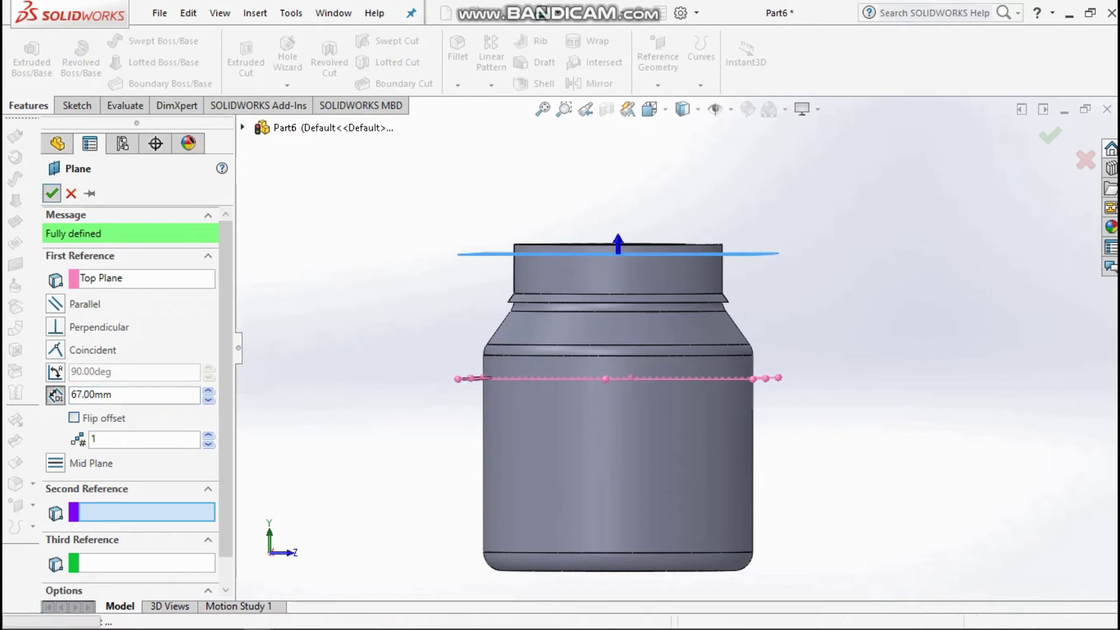
key(Return)
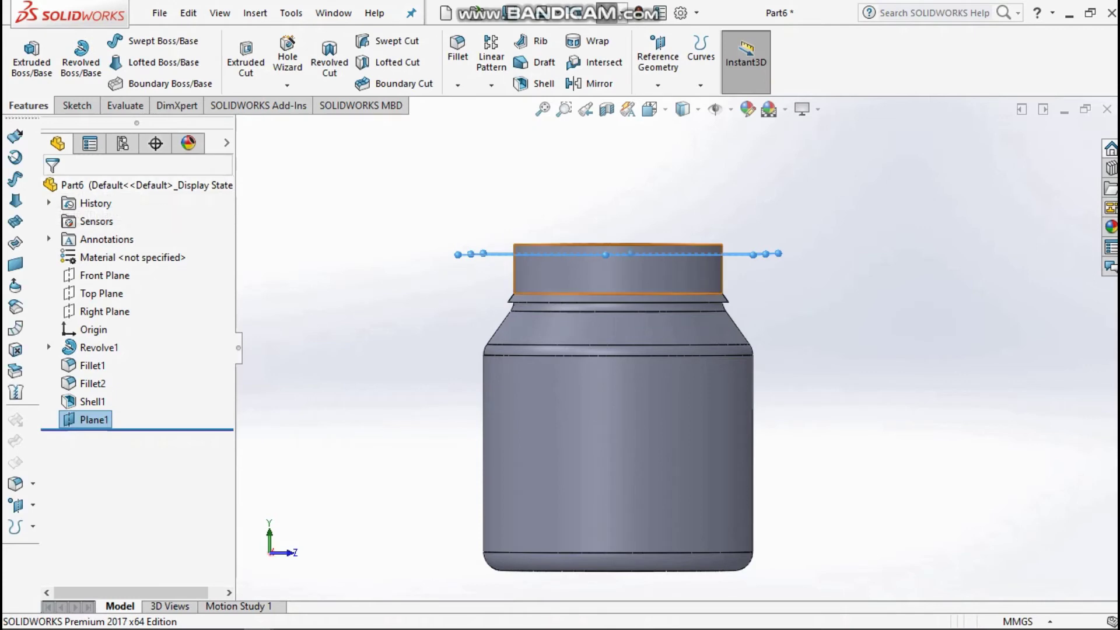
Start a sketch on the new offset plane and convert the outer circular edge of the neck's rim into a sketch circle
right_click(101, 421)
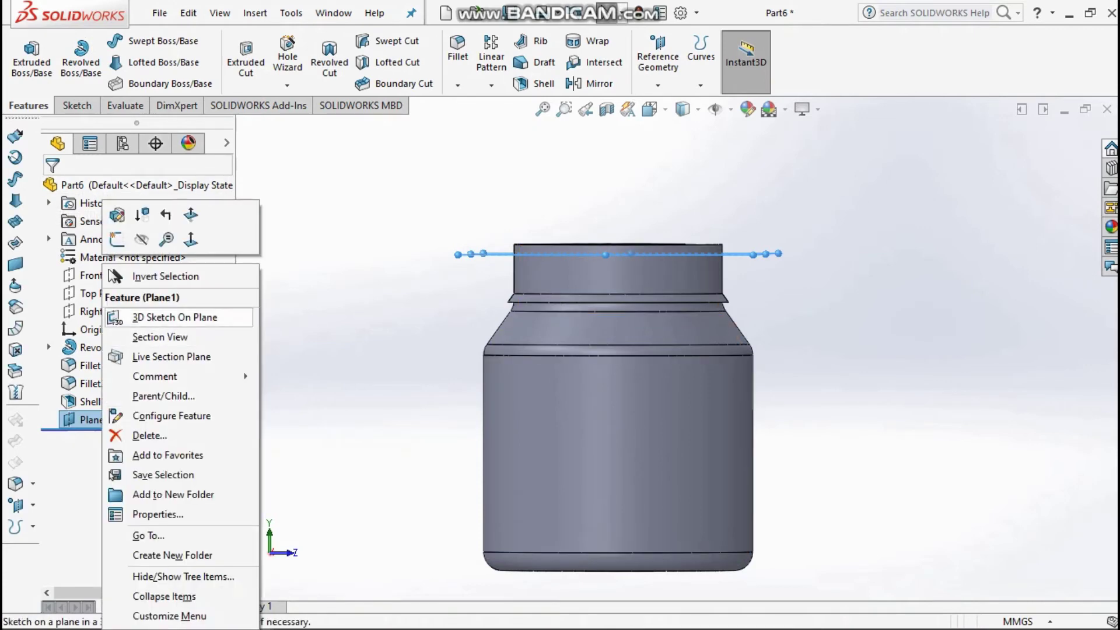
click(117, 240)
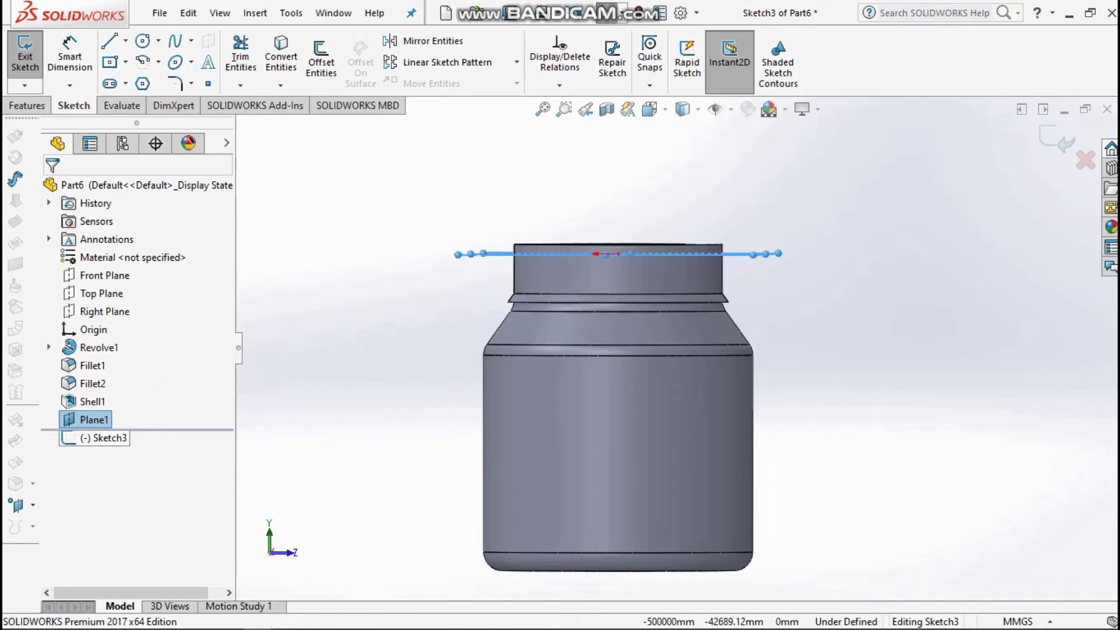
middle_drag(832, 274, 816, 435)
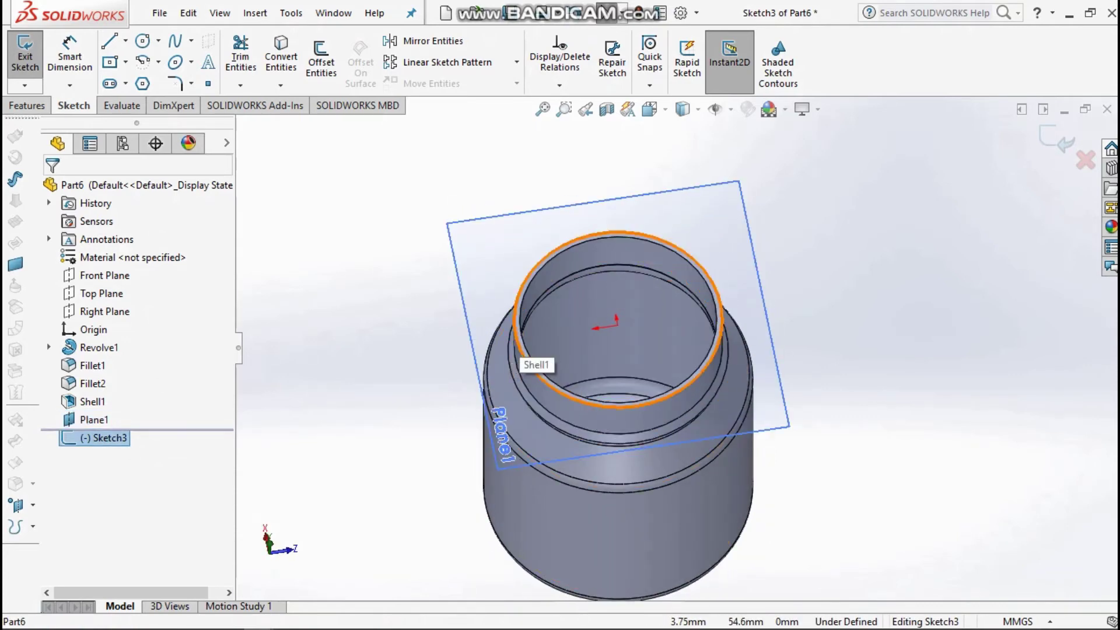
click(515, 353)
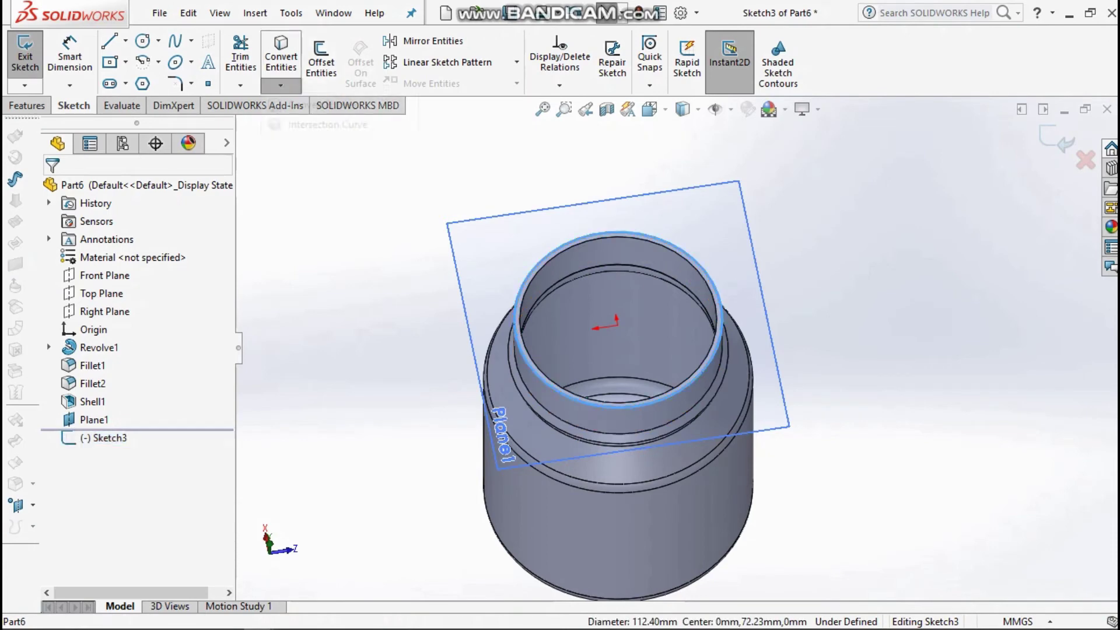
click(317, 108)
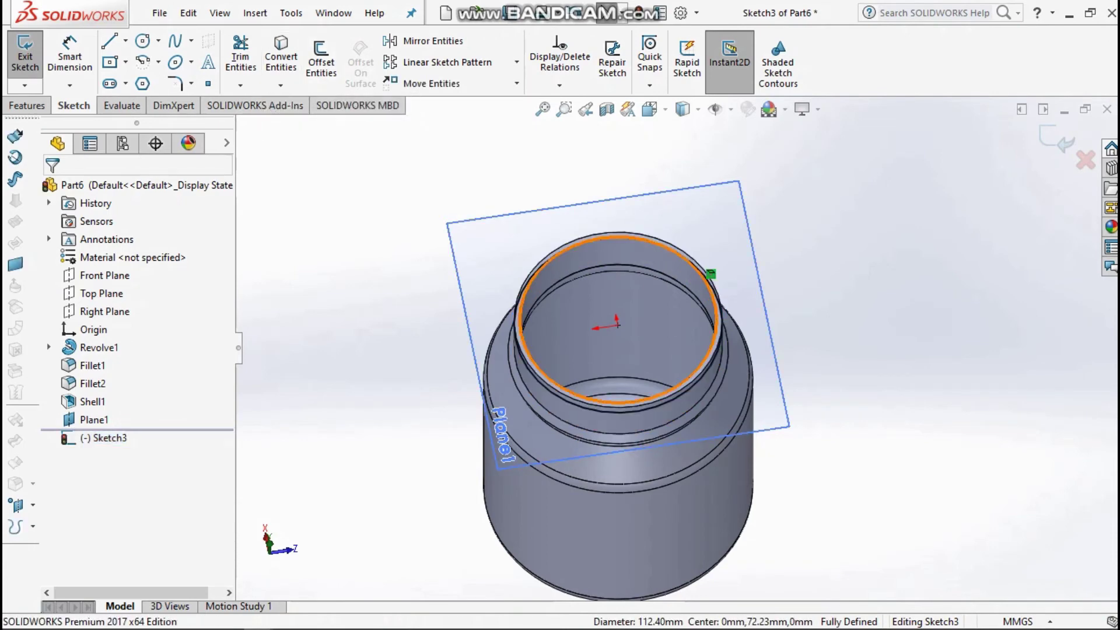
Create a constant-pitch helix from the neck circle, 15 mm high with 3 revolutions, reversed downward, clockwise, starting at 45 degrees
scroll(489, 346, down, 3)
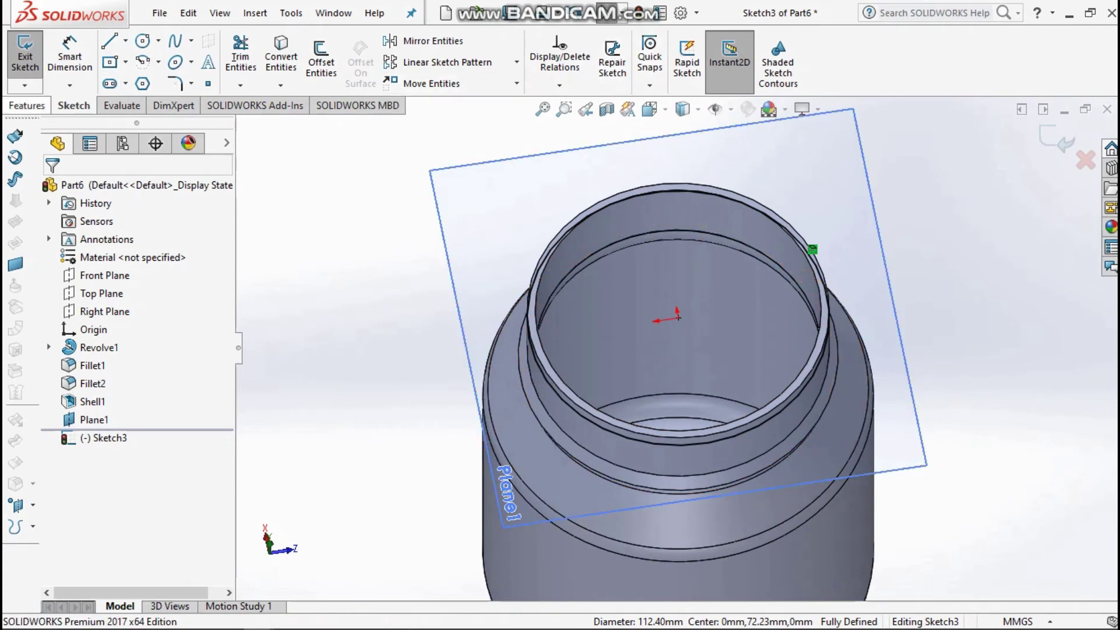
click(28, 105)
click(701, 58)
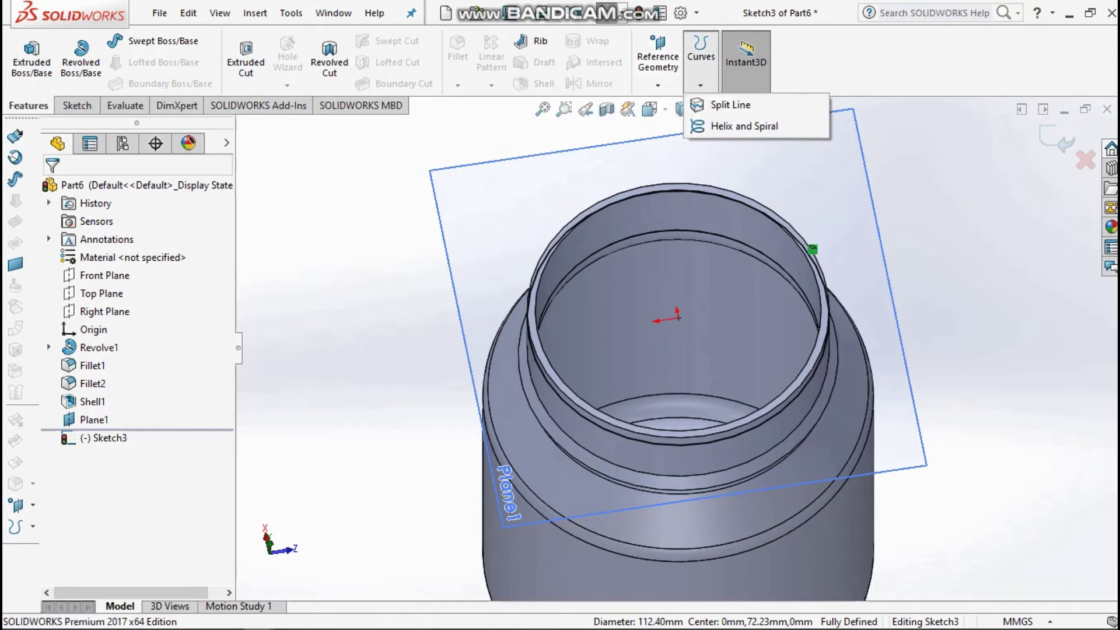
click(744, 126)
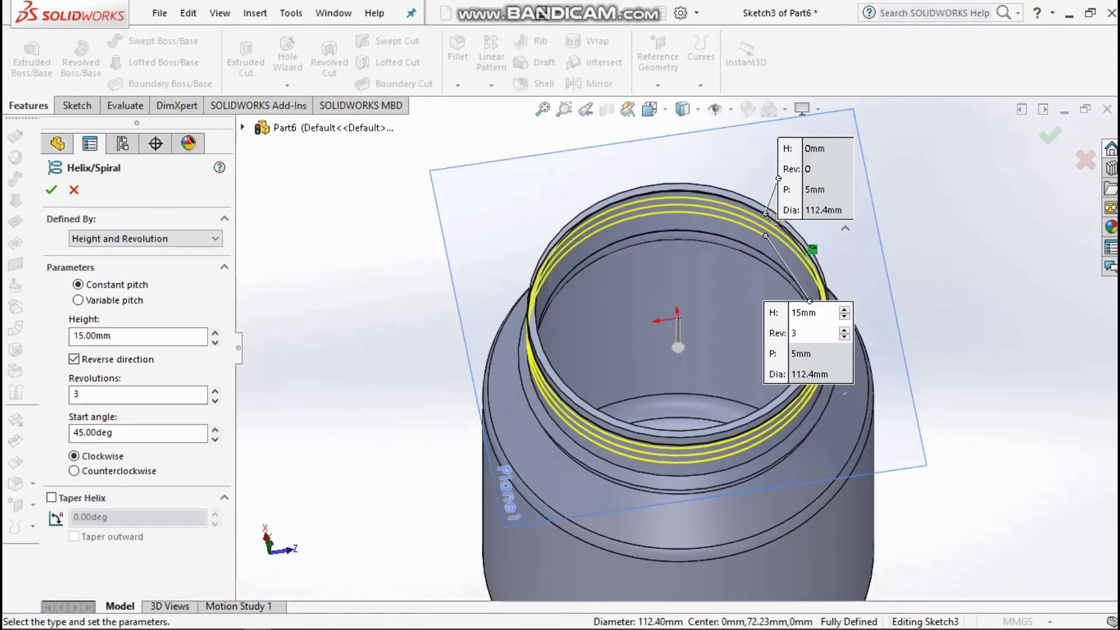
middle_drag(869, 474, 757, 383)
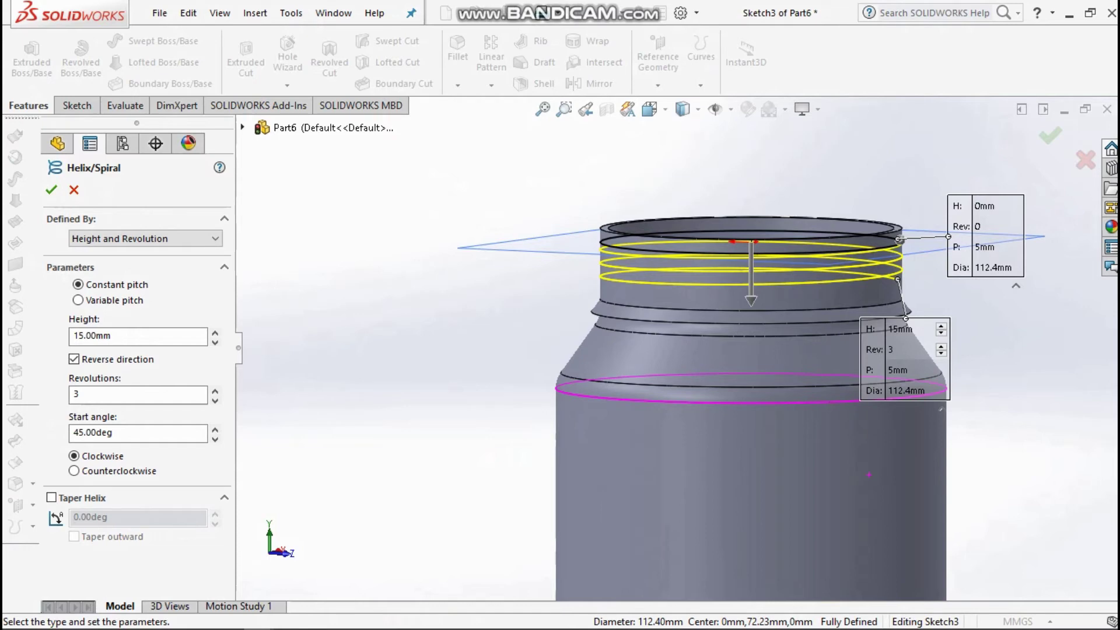
middle_drag(757, 383, 725, 381)
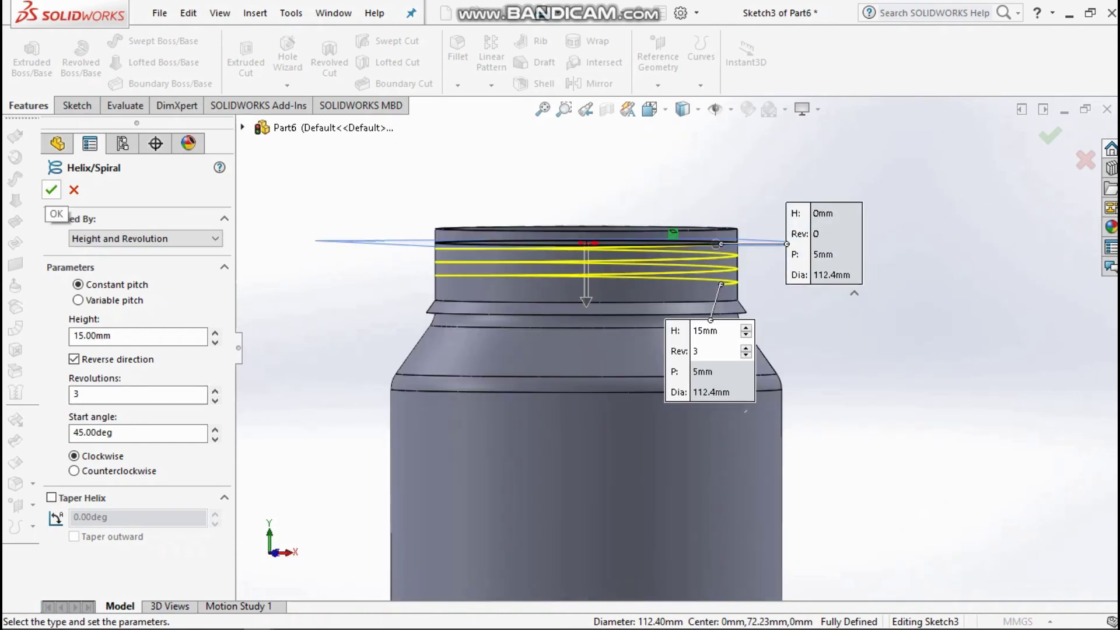
click(51, 189)
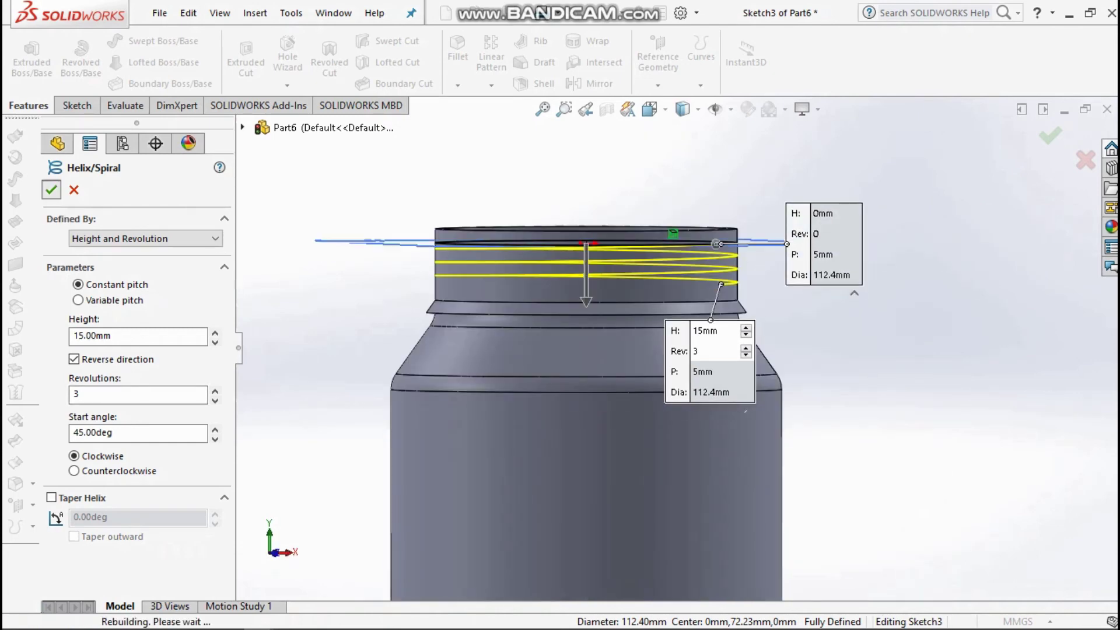
Create a reference plane parallel to the Right Plane and passing through the helix's upper start point
scroll(754, 277, down, 1)
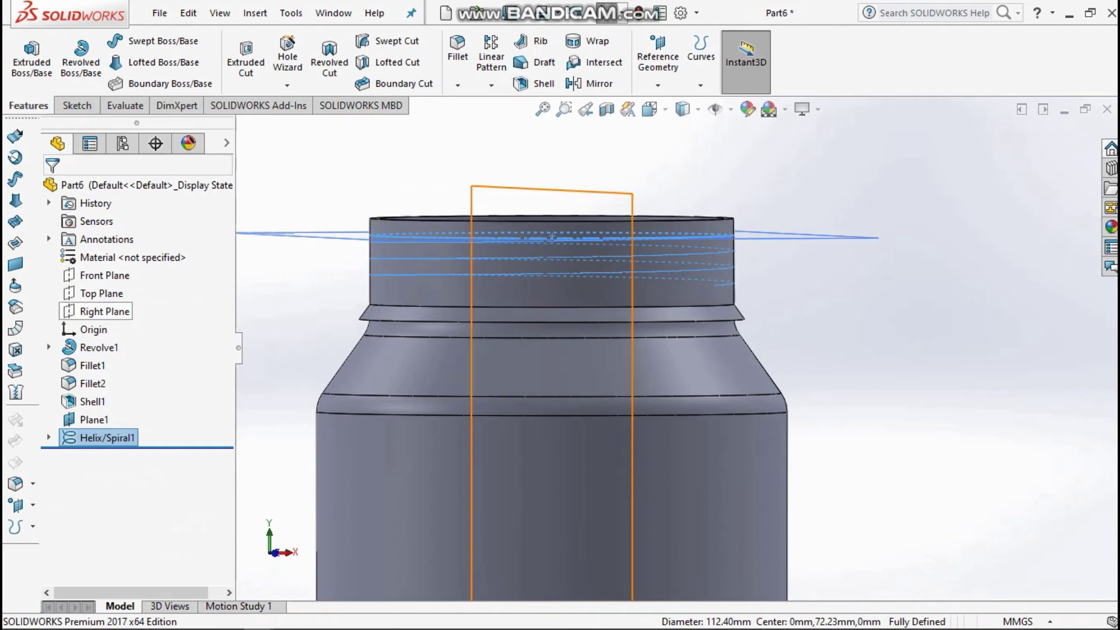
click(105, 311)
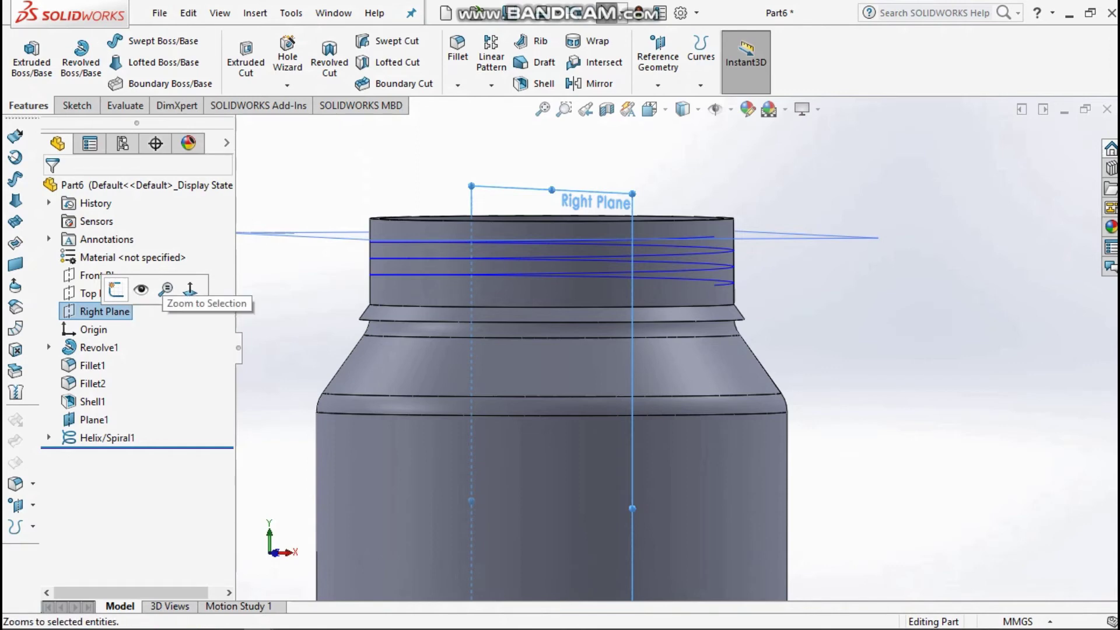
click(658, 58)
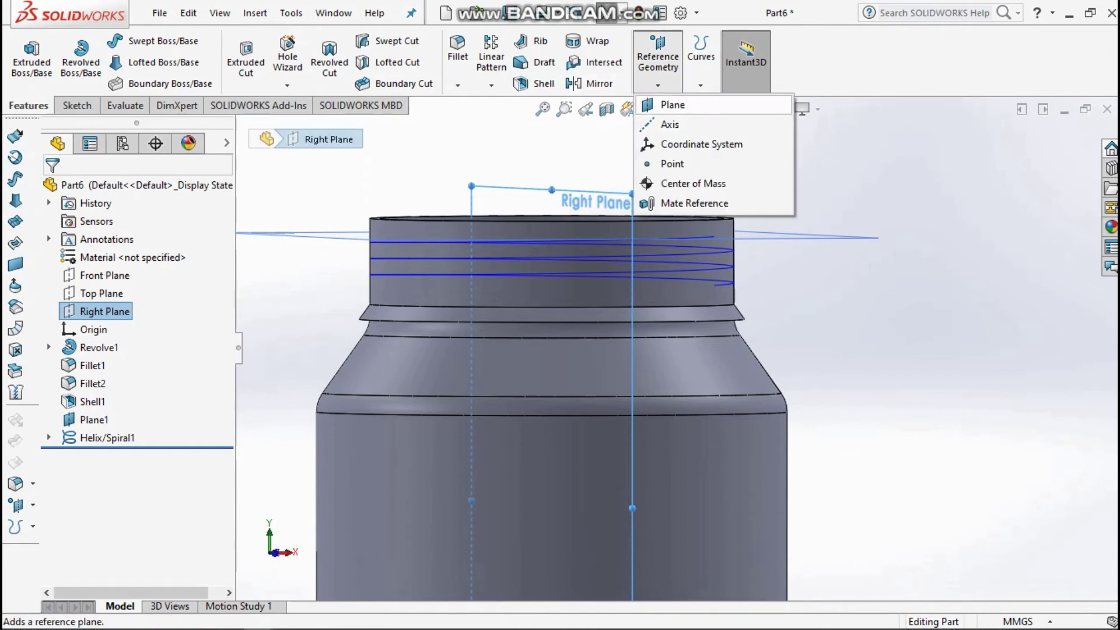
click(671, 103)
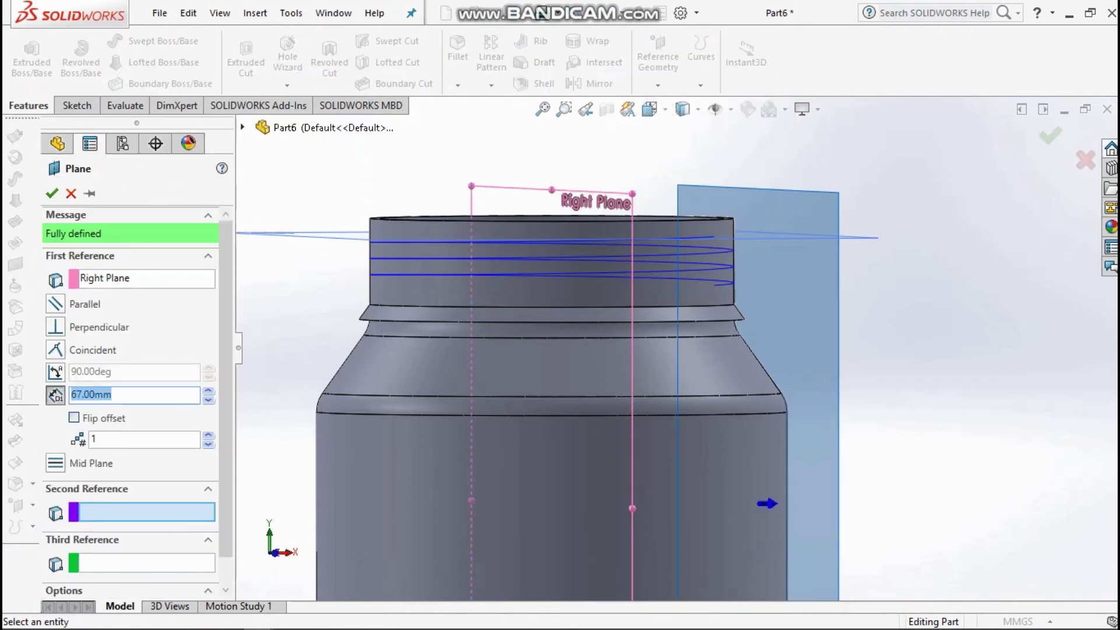
middle_drag(712, 353, 677, 356)
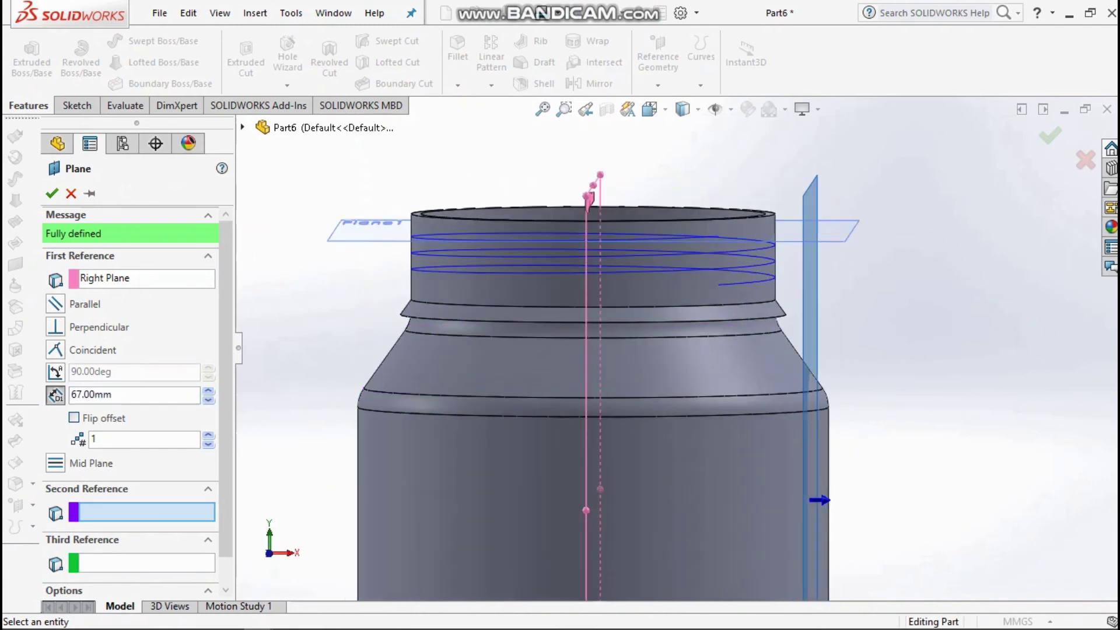
middle_drag(770, 348, 707, 354)
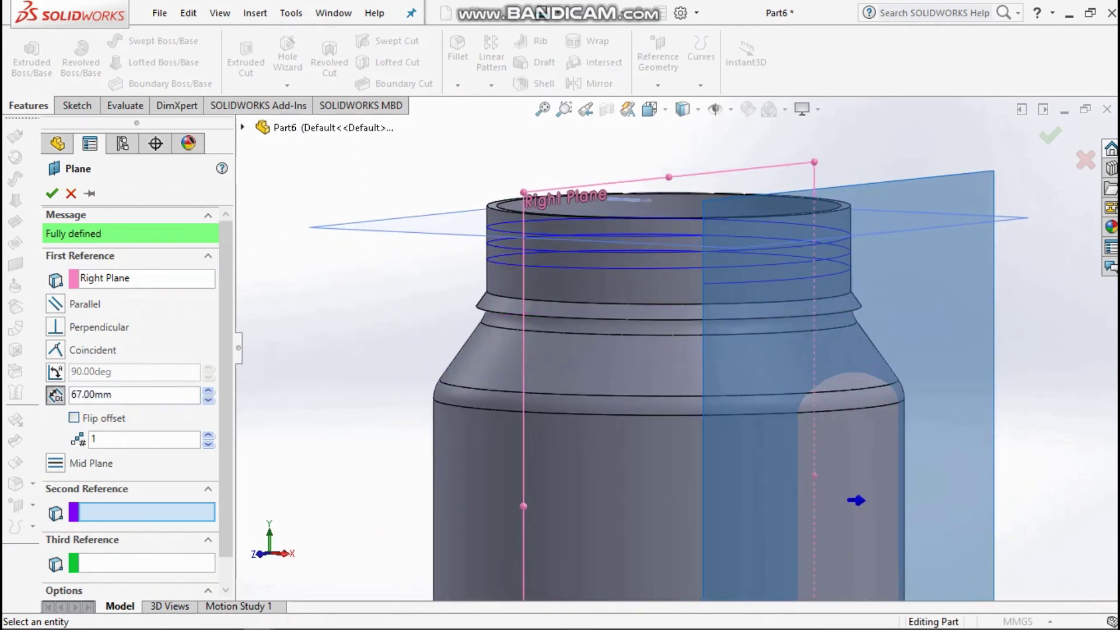
scroll(746, 210, down, 4)
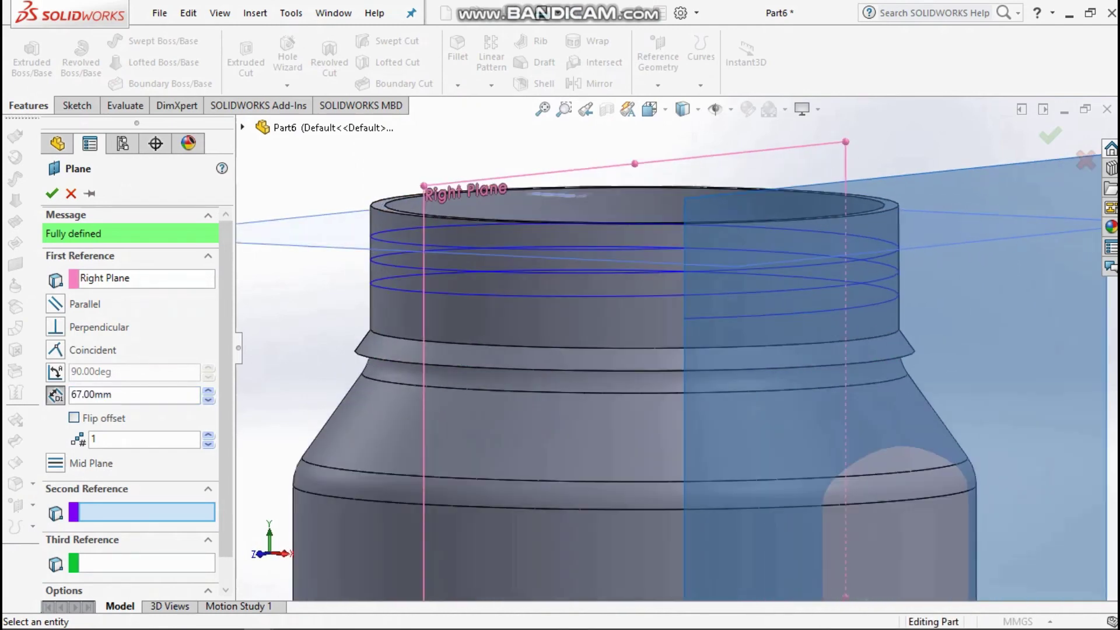
middle_drag(722, 301, 761, 303)
scroll(667, 302, down, 2)
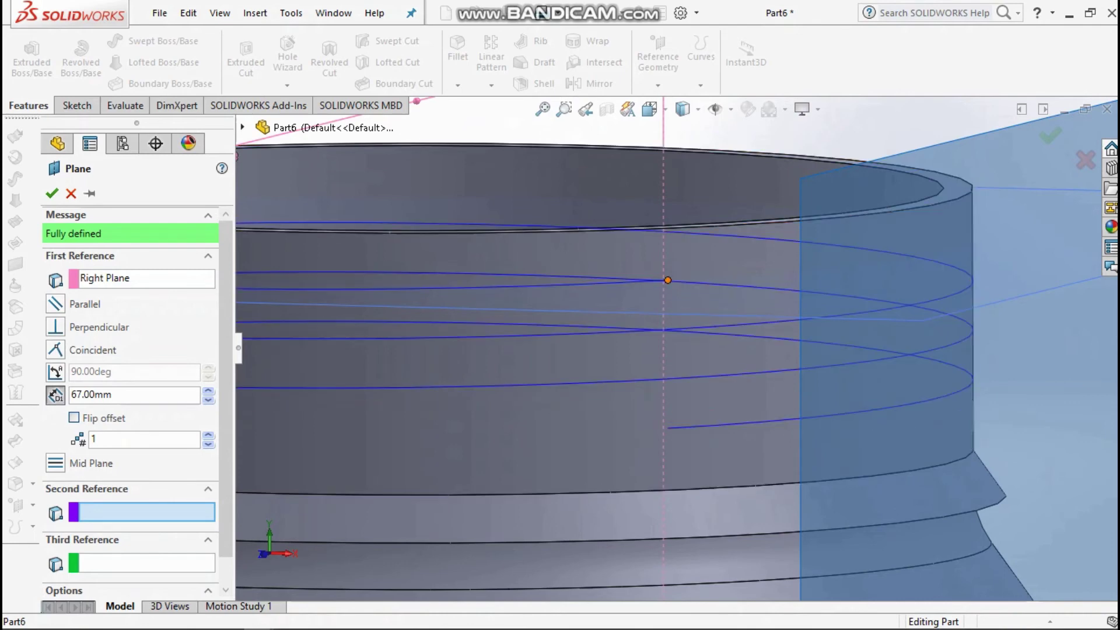
click(668, 280)
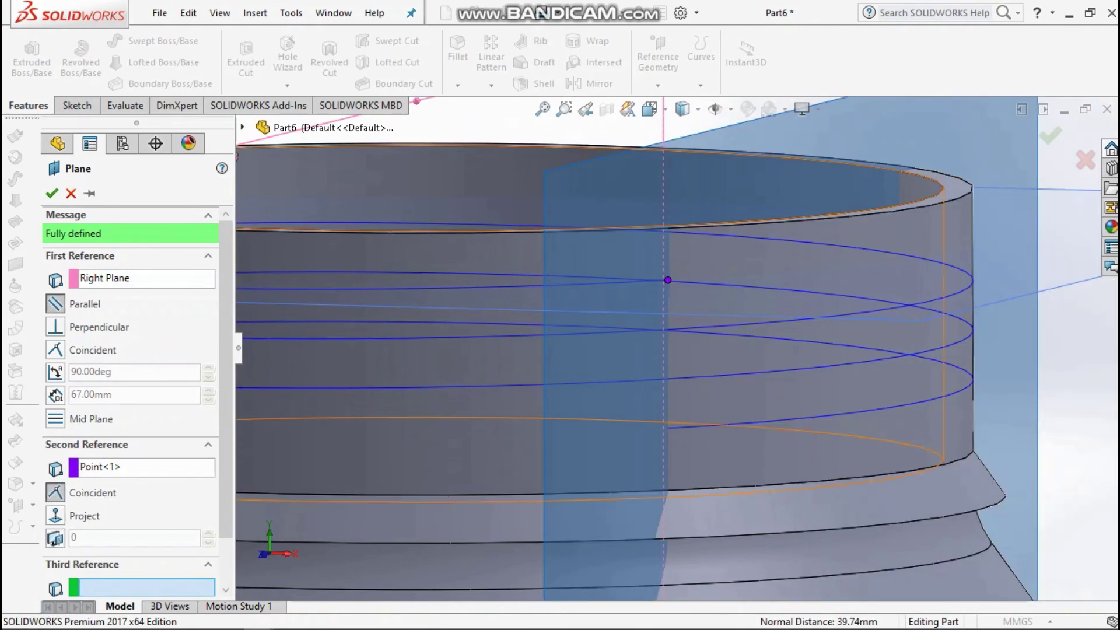
click(54, 195)
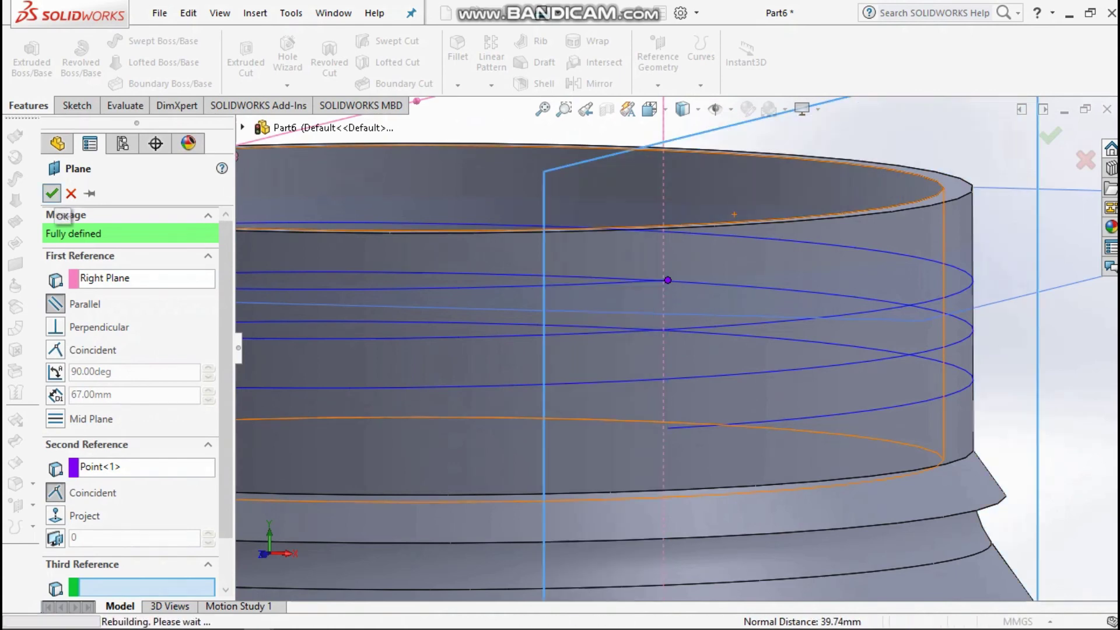
Sketch a closed trapezoid on the new plane against the neck's outer wall at the helix start, its outer vertical side about 2.74 mm long
scroll(671, 333, up, 8)
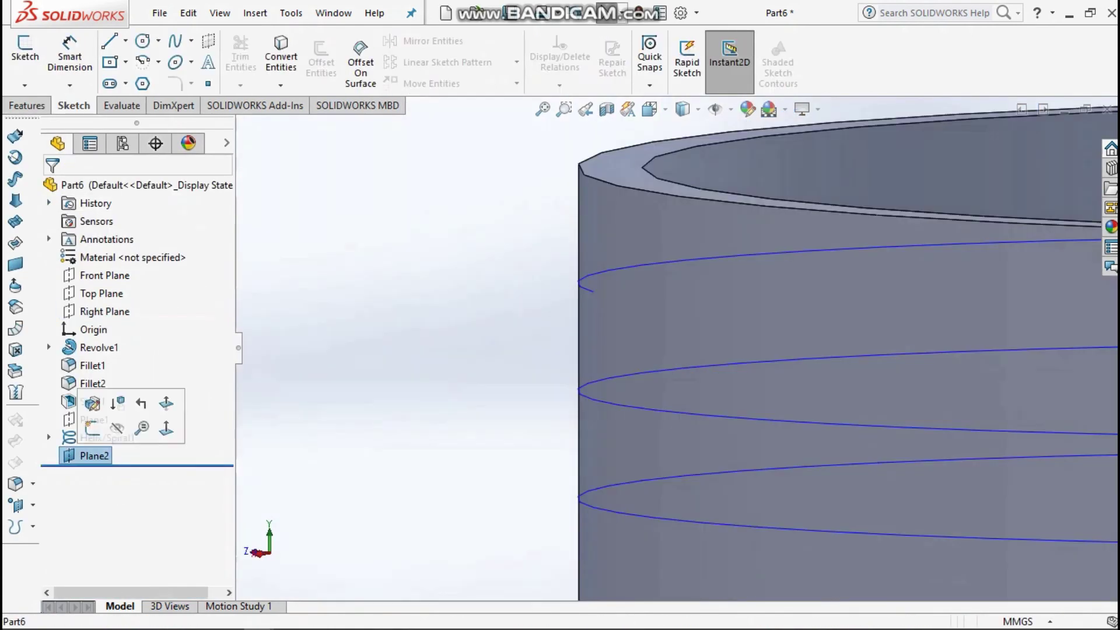
click(92, 428)
click(104, 474)
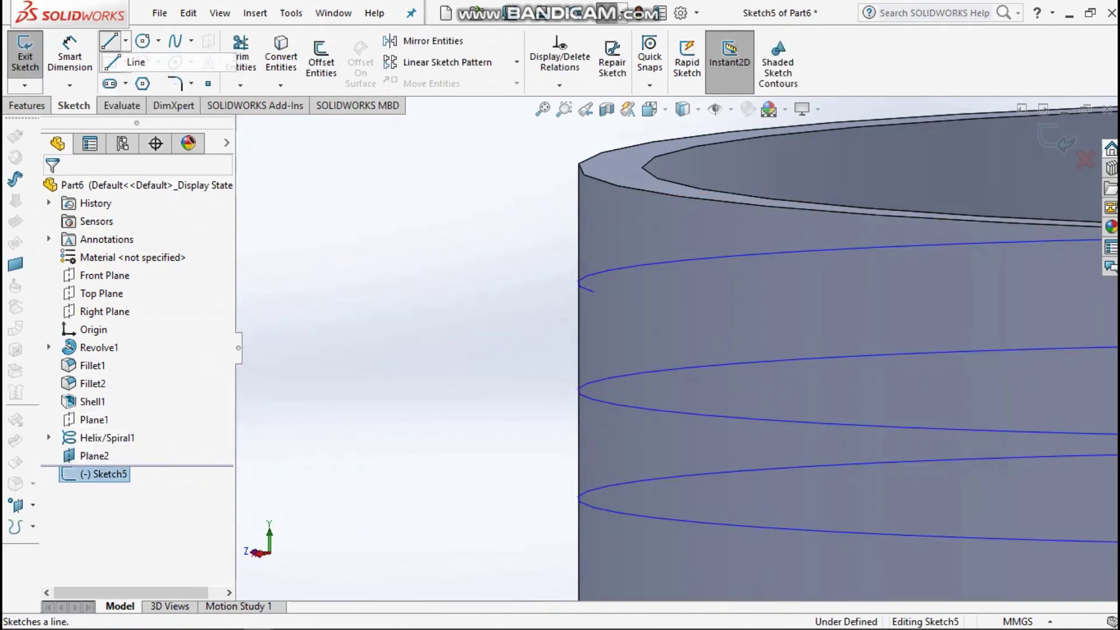
click(109, 41)
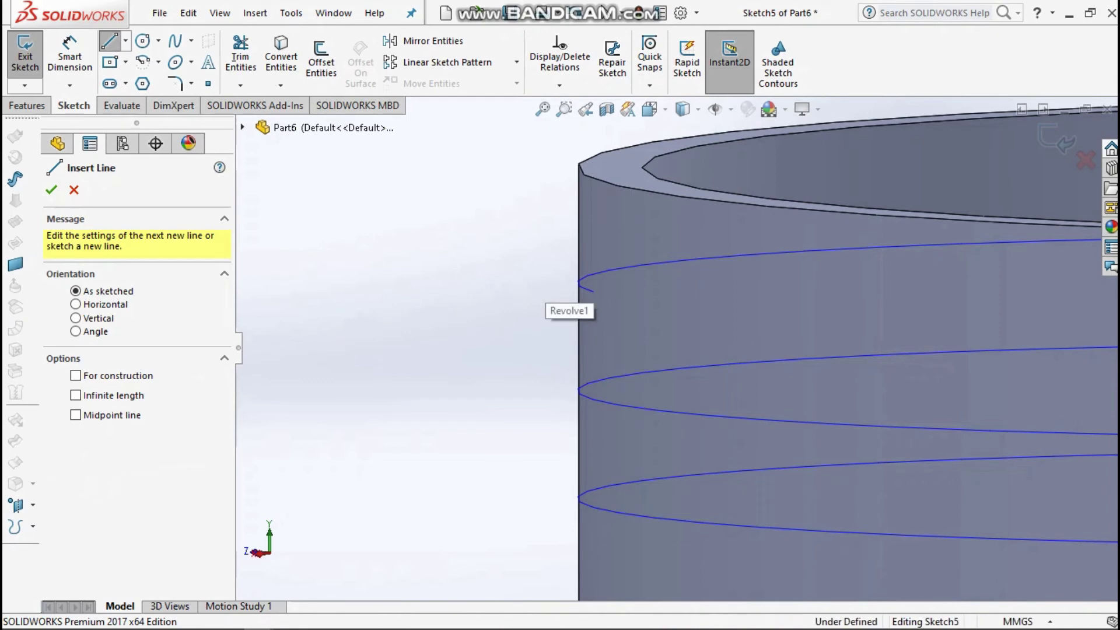
click(531, 273)
click(530, 331)
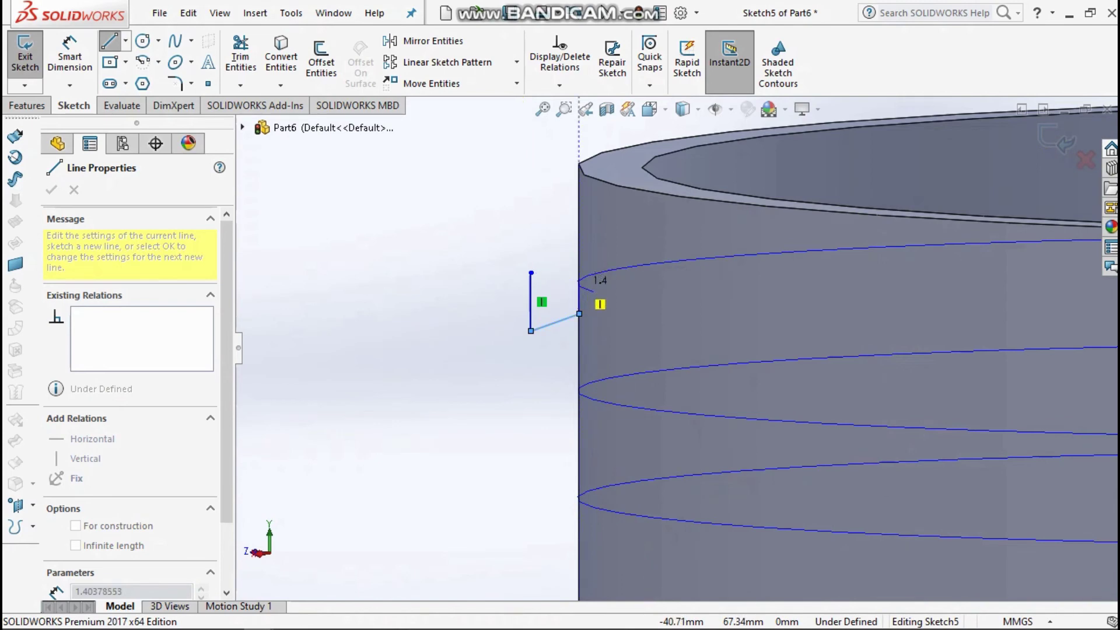
click(580, 284)
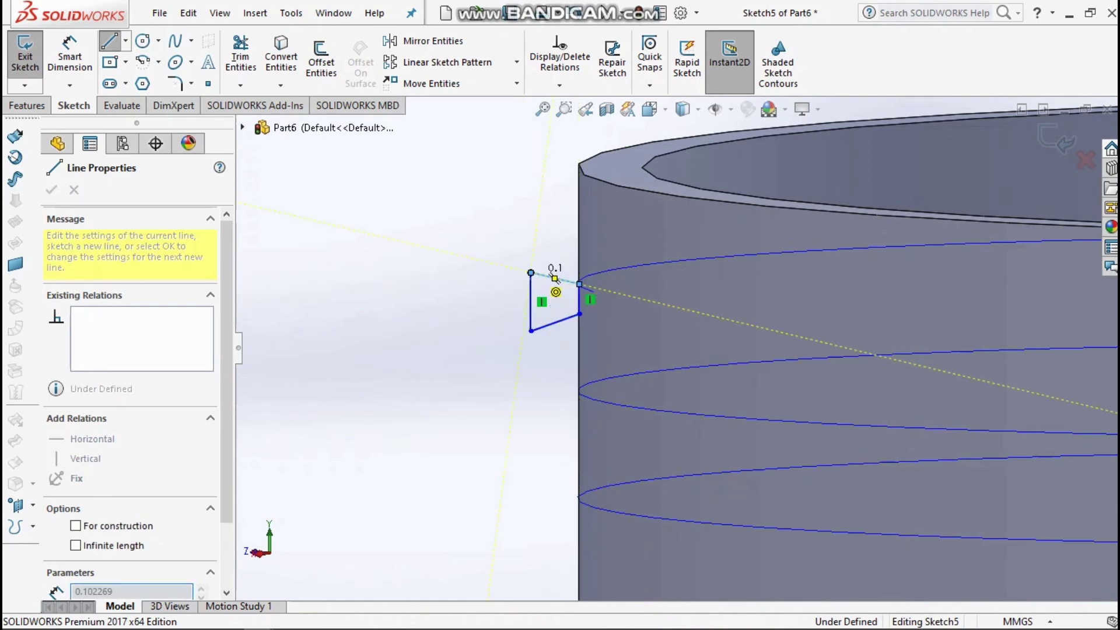
click(531, 273)
key(Escape)
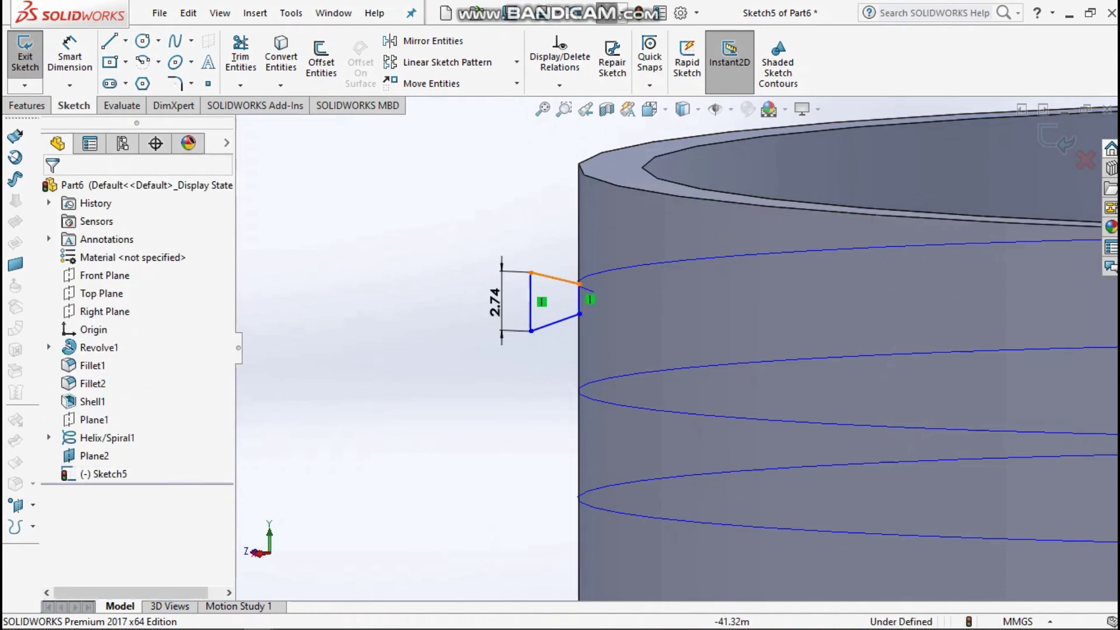
Make the two slanted sides of the trapezoid profile equal in length
click(554, 279)
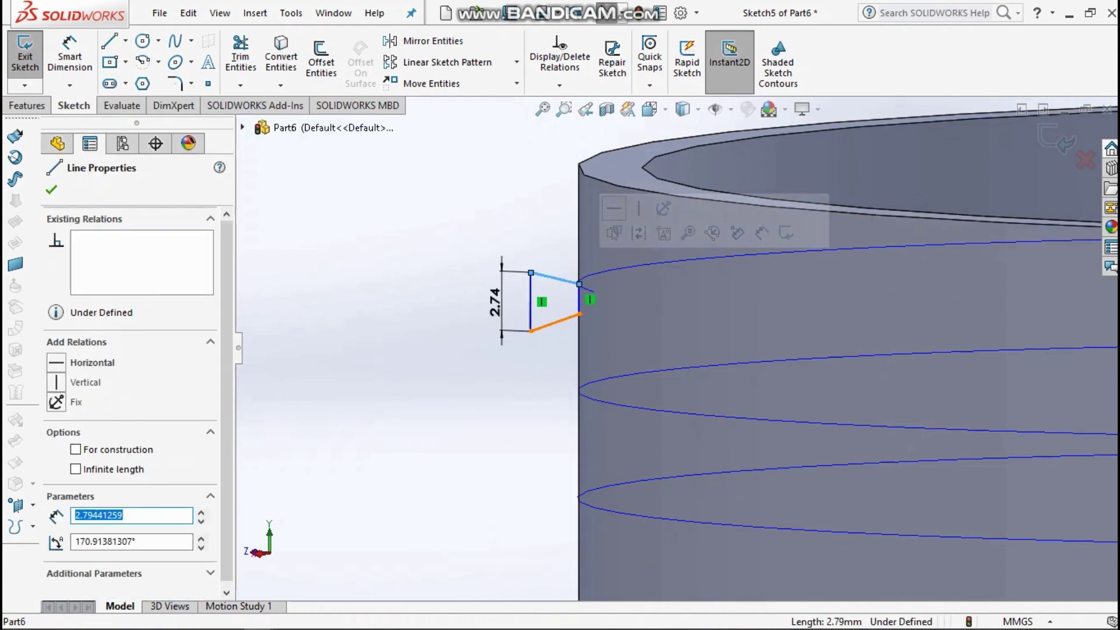
ctrl+click(554, 323)
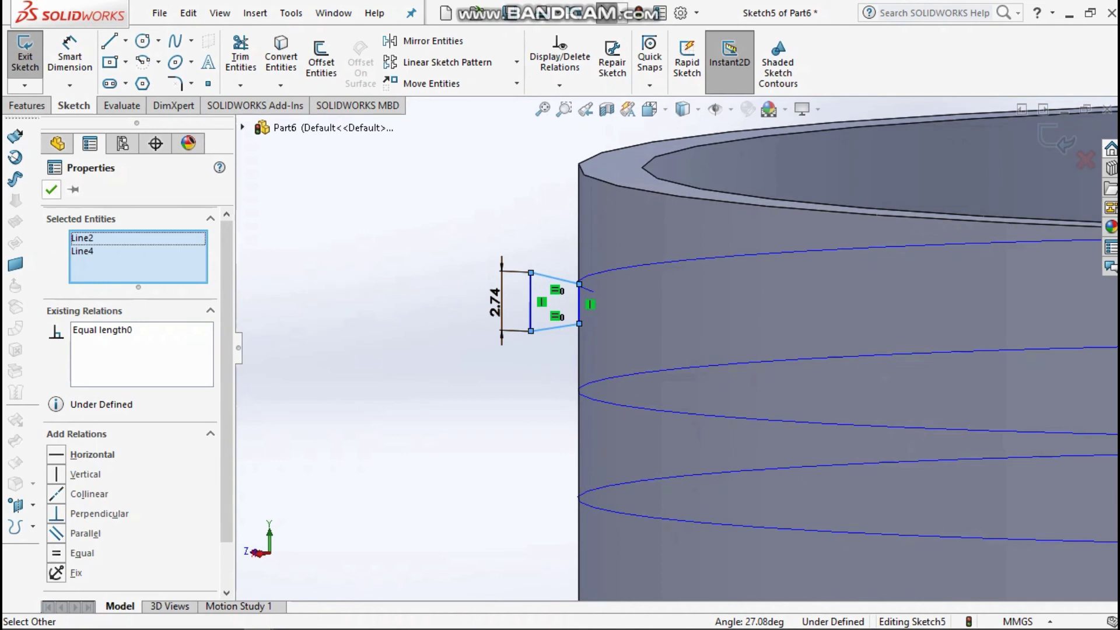
key(Escape)
scroll(443, 335, down, 1)
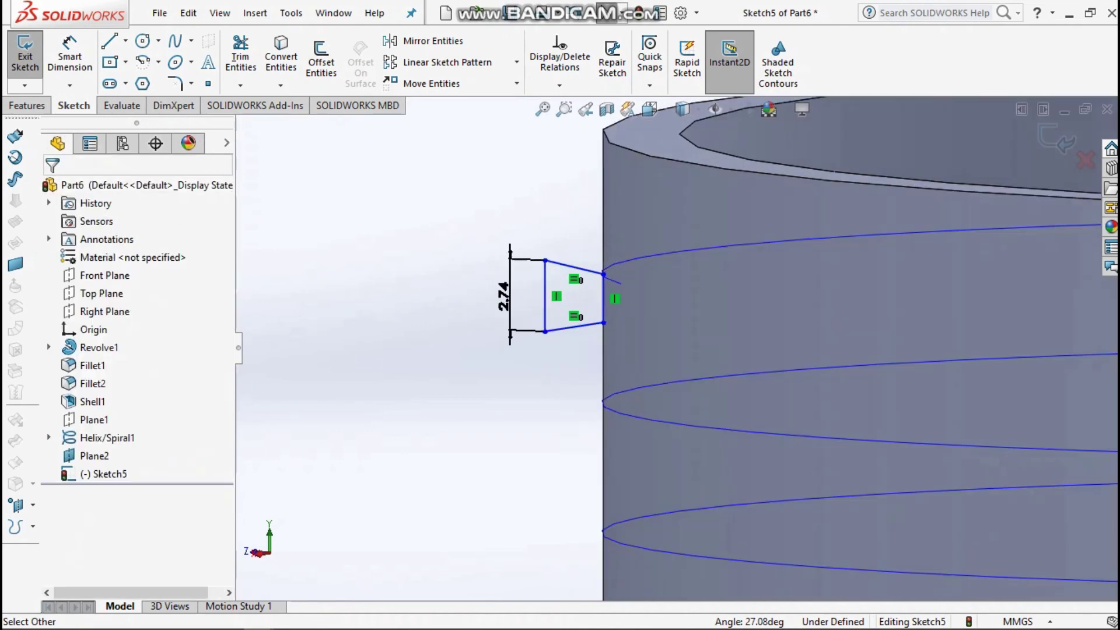
Create a swept boss for the neck thread using the trapezoid sketch as profile and the helix as path
scroll(498, 349, up, 2)
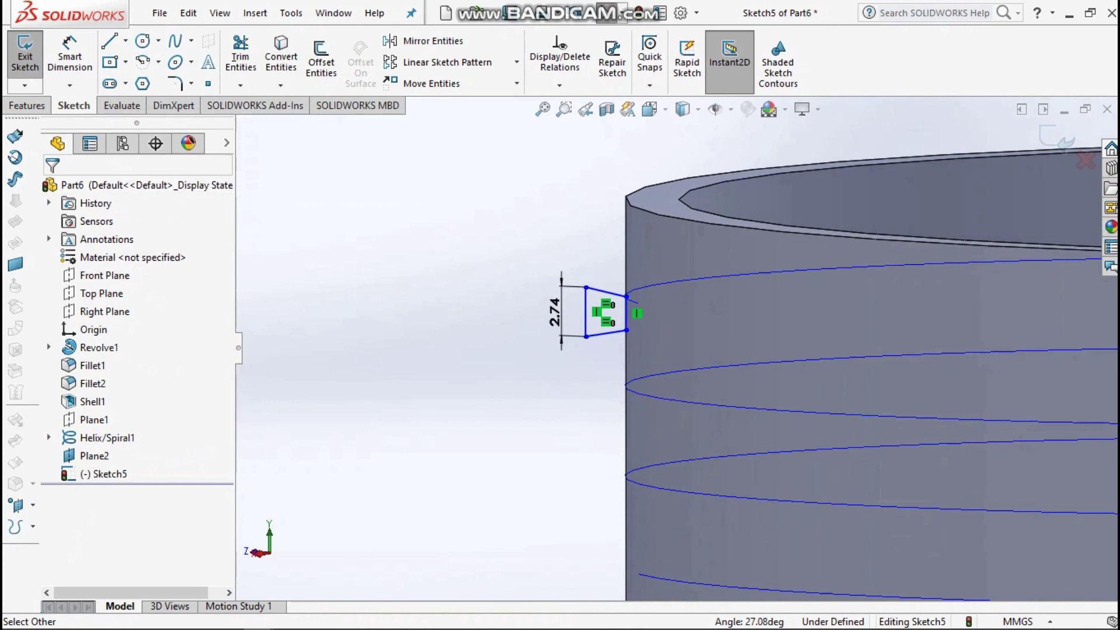
click(27, 105)
click(154, 40)
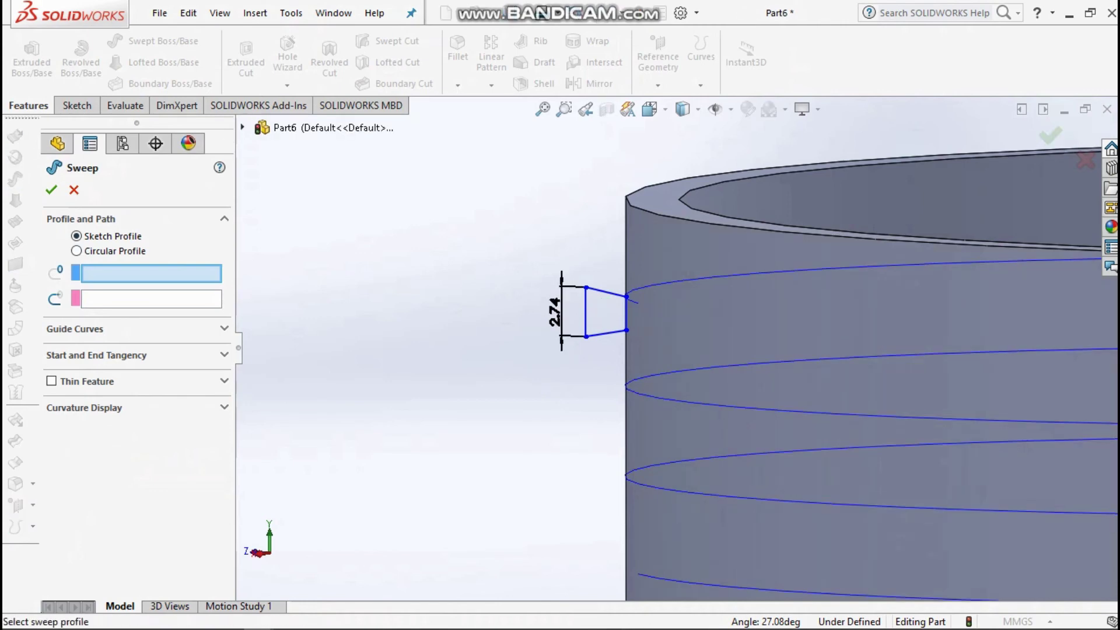
click(242, 128)
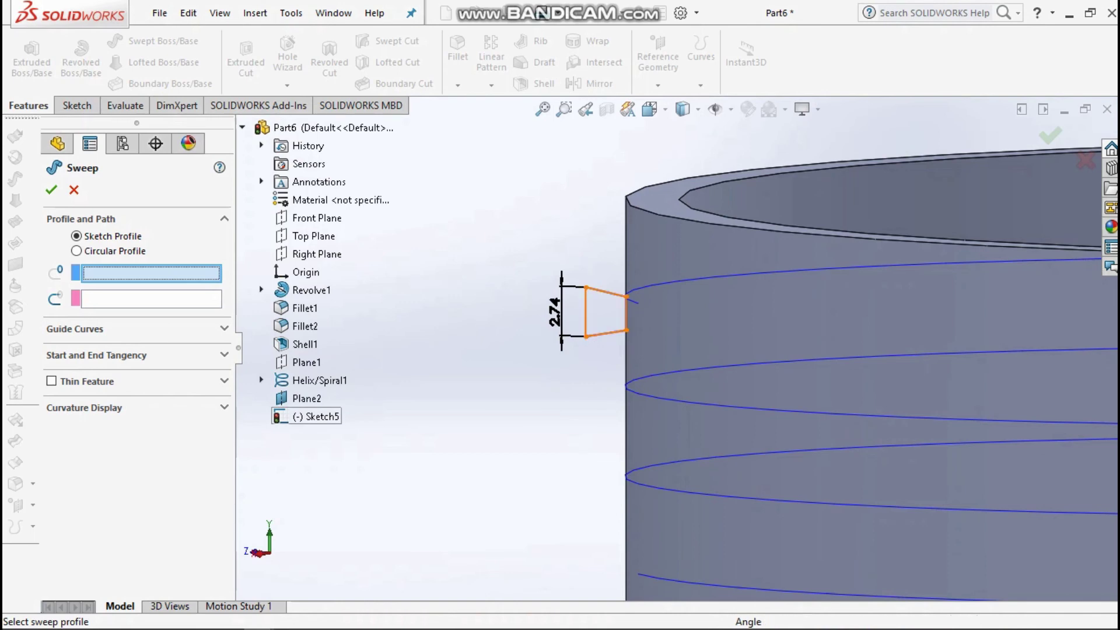
click(316, 416)
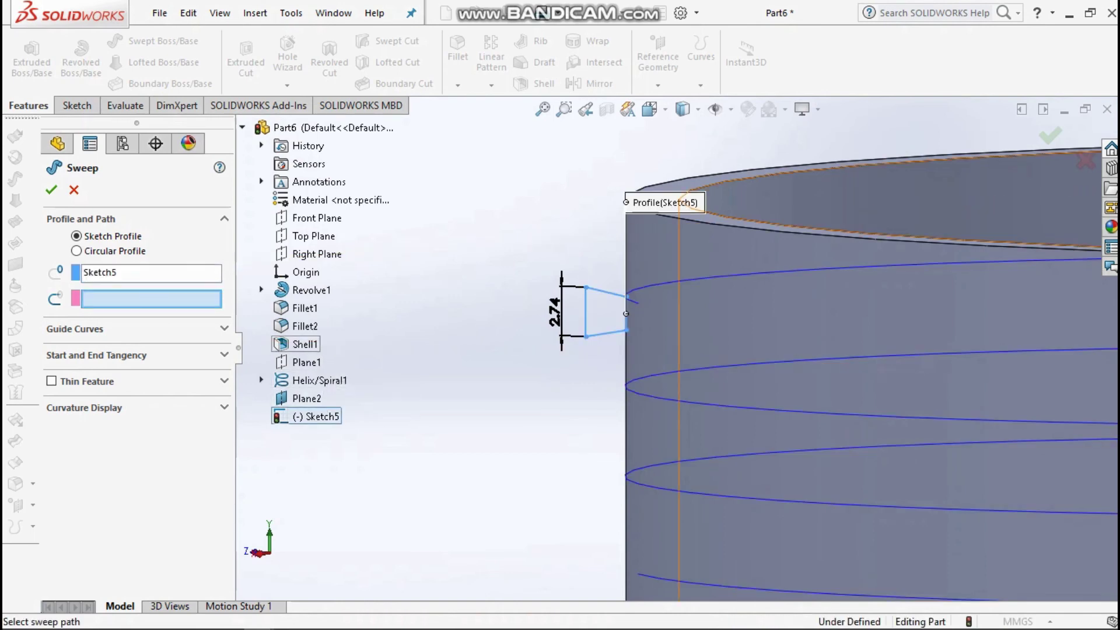
click(319, 380)
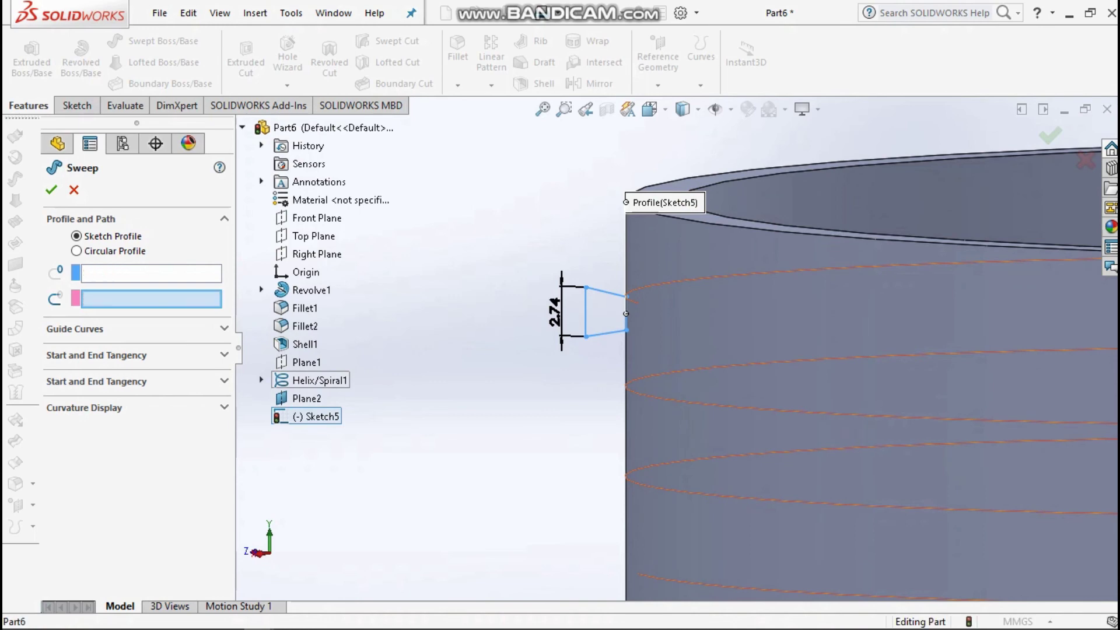
click(312, 360)
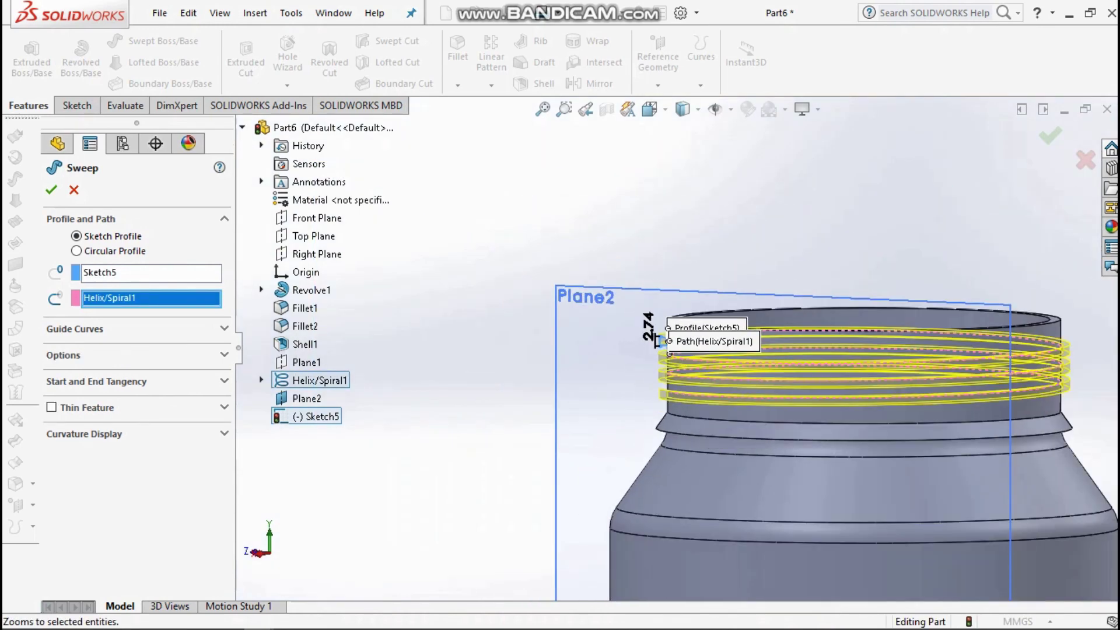
key(Return)
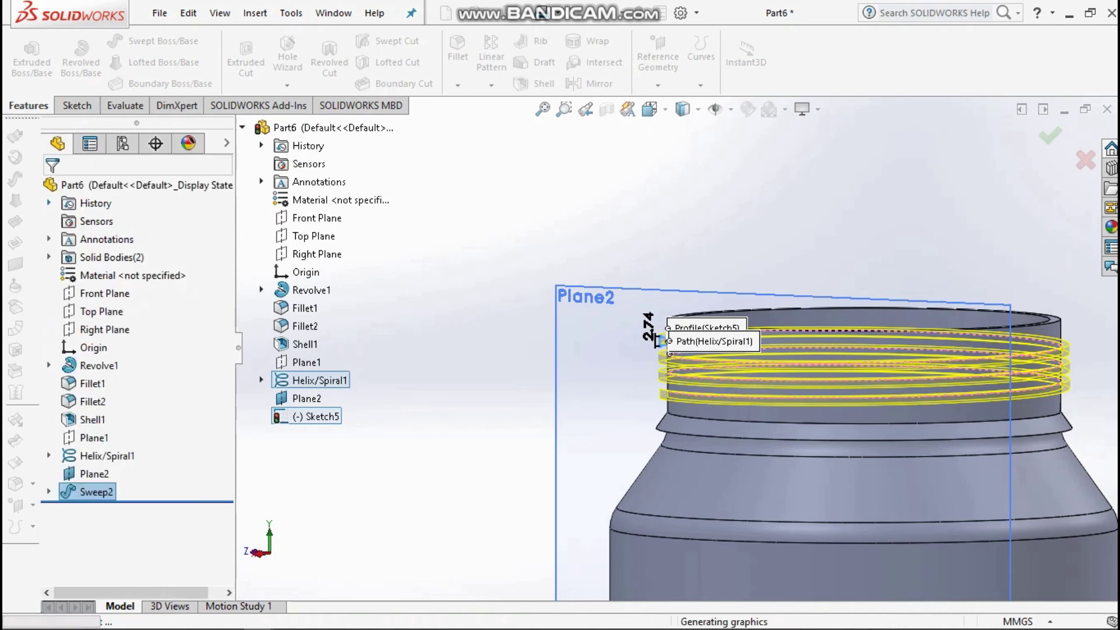
Hide Plane2 and the helix curve so that only the jar body and its thread are displayed
click(94, 473)
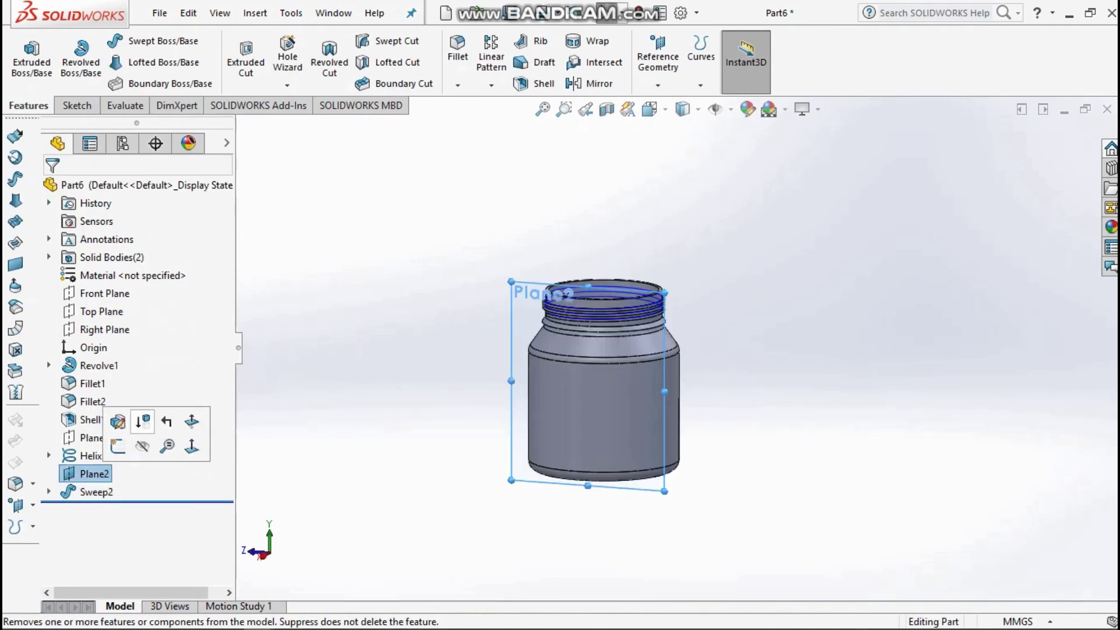
click(143, 447)
scroll(607, 357, down, 2)
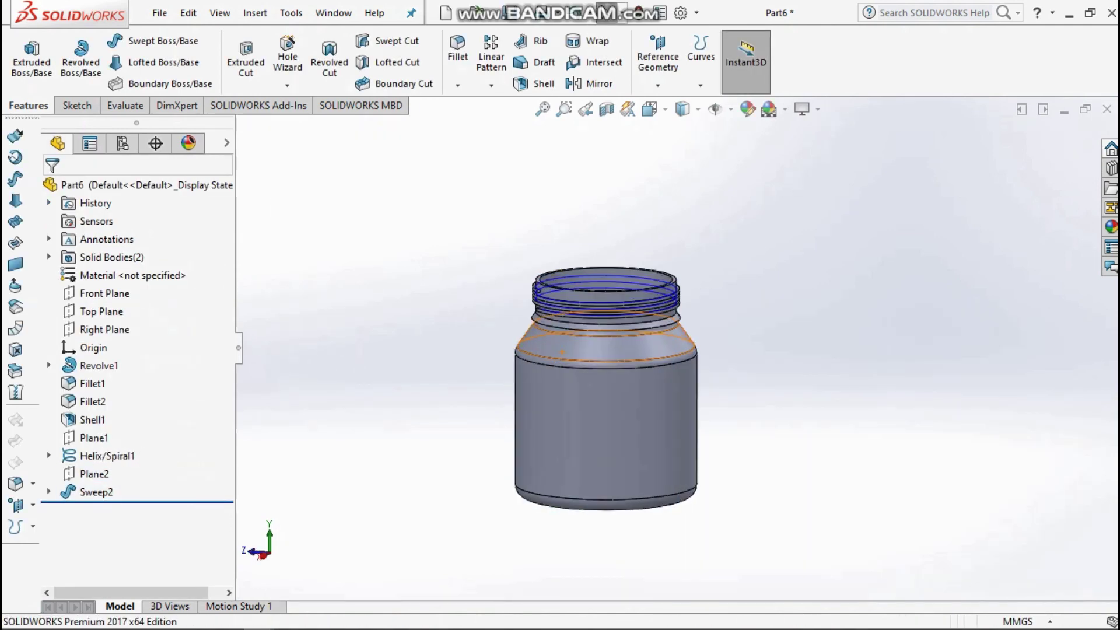
click(105, 456)
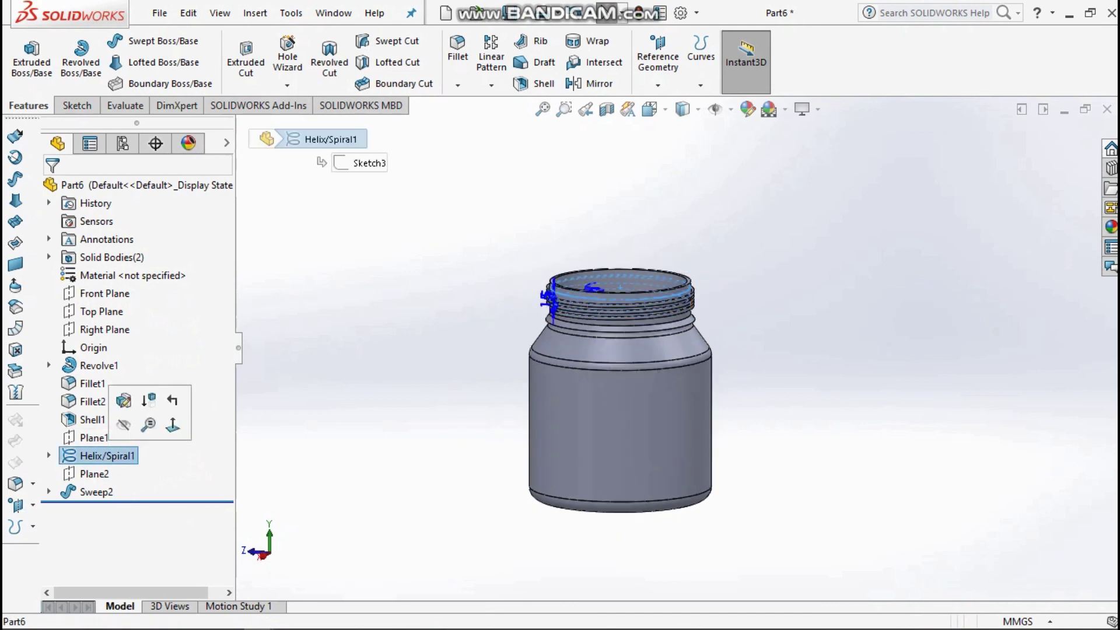
click(142, 443)
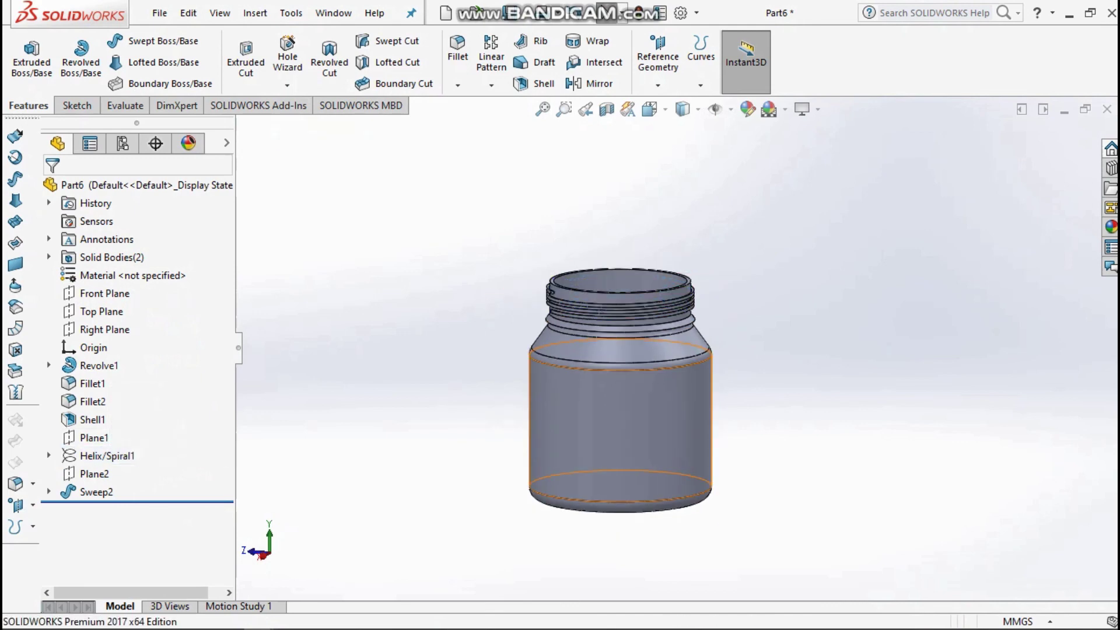
Examine the swept thread around the jar's neck up close and from another side
scroll(587, 350, down, 3)
scroll(607, 356, up, 3)
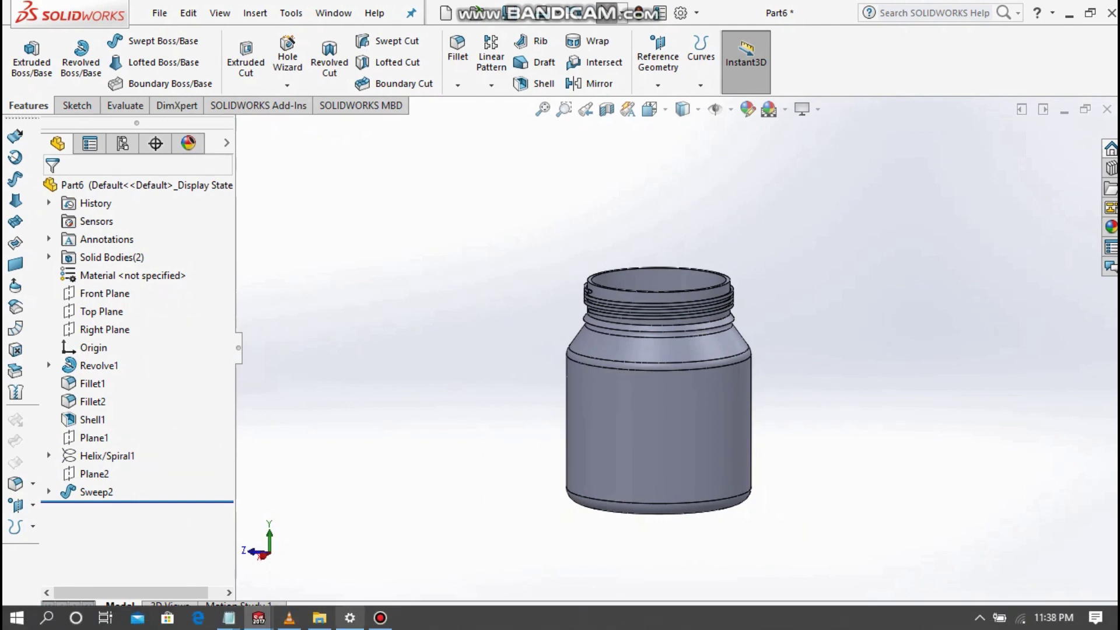
scroll(633, 326, down, 4)
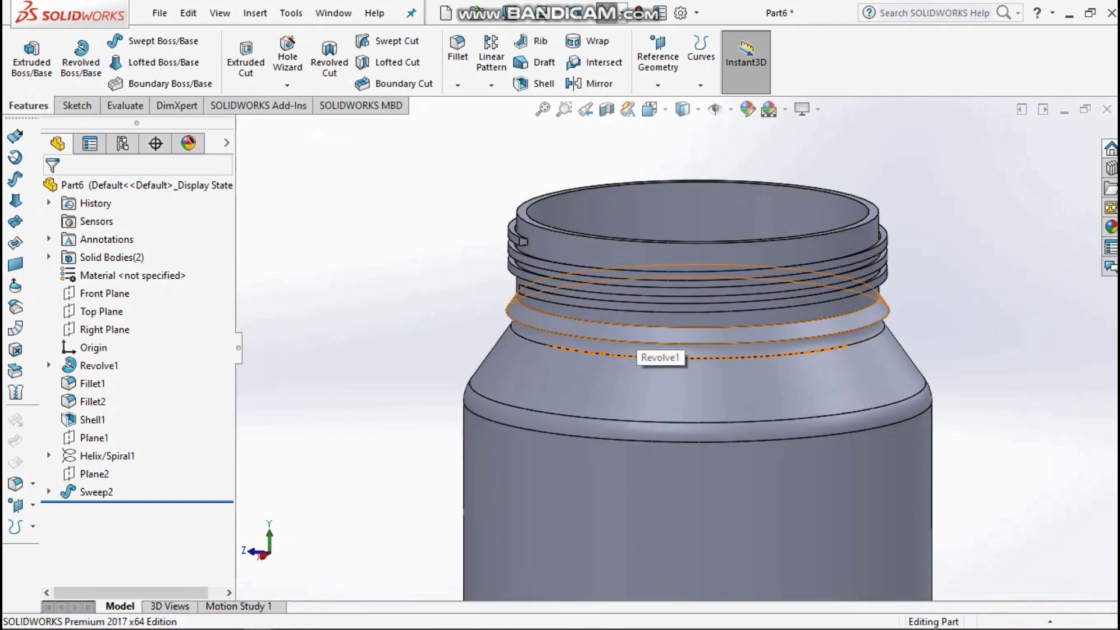
middle_drag(633, 342, 829, 323)
middle_drag(709, 414, 678, 342)
scroll(682, 343, up, 3)
scroll(677, 344, up, 2)
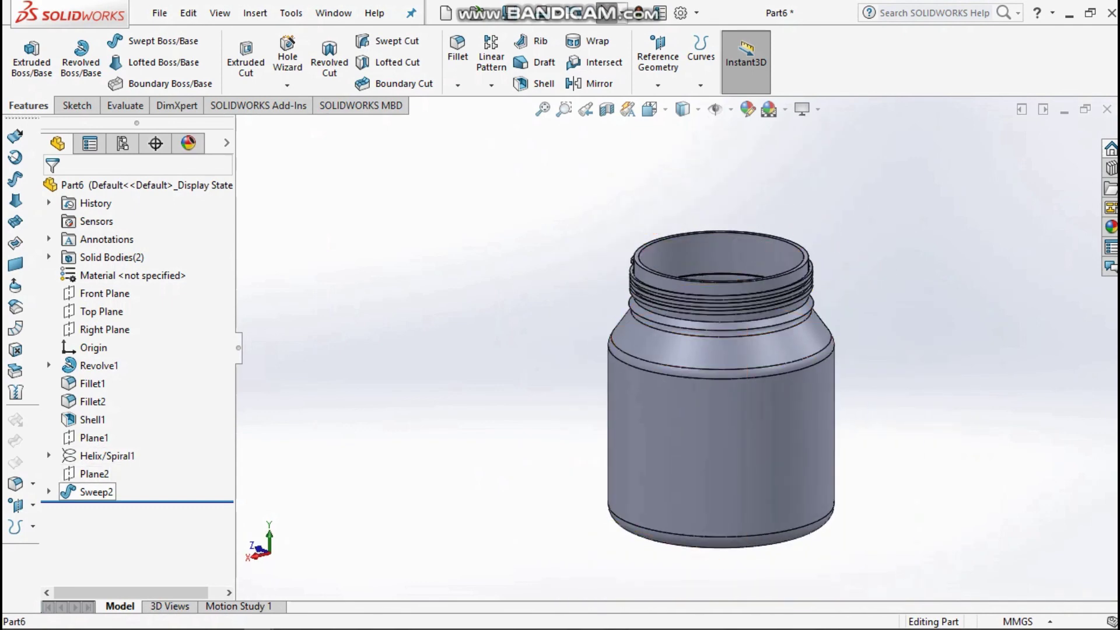
Assign the material Glass from the Other Non-metals category to the jar part
right_click(97, 276)
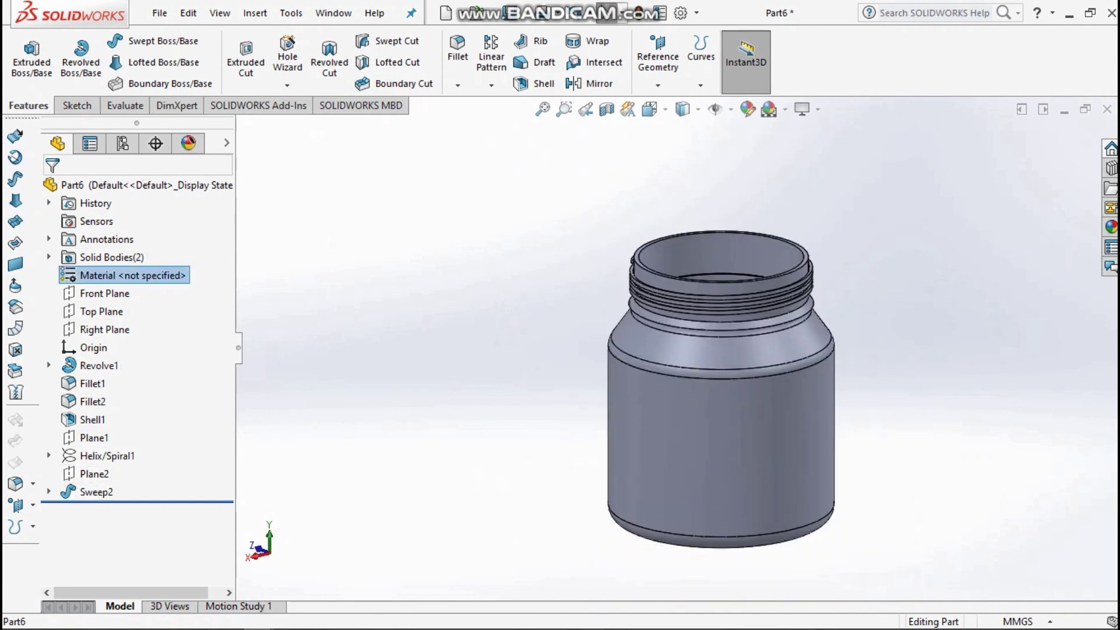
click(140, 288)
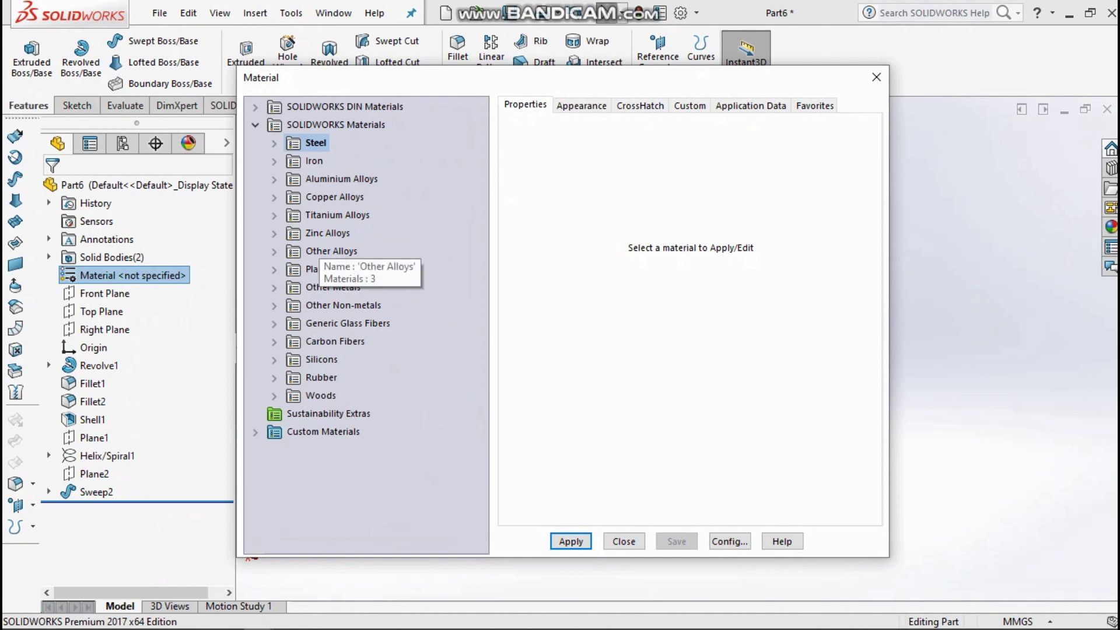
click(274, 305)
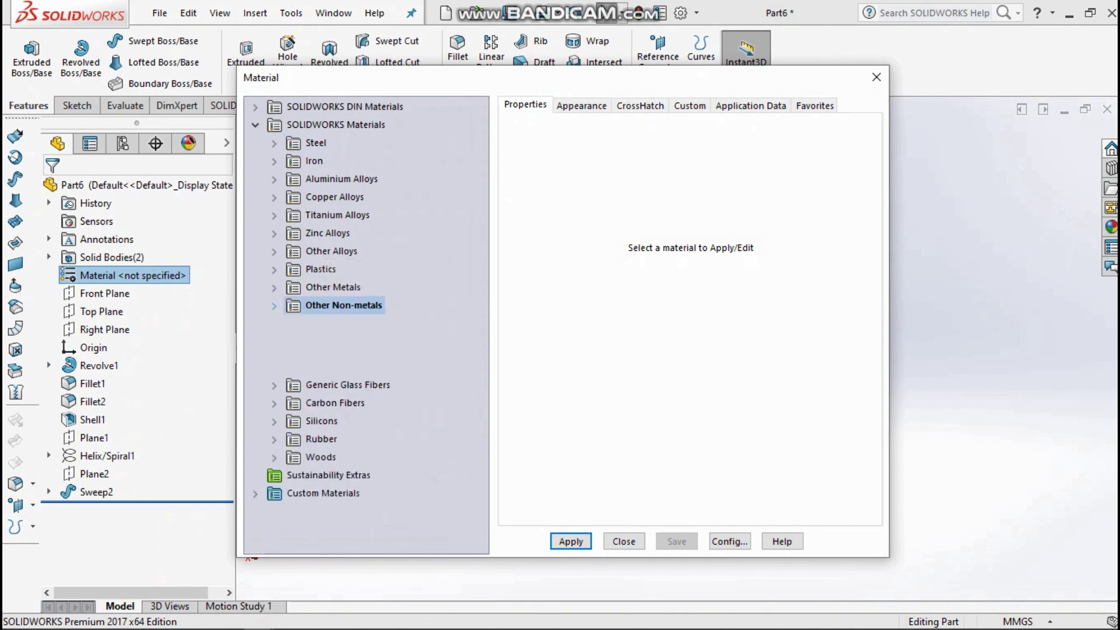
click(336, 377)
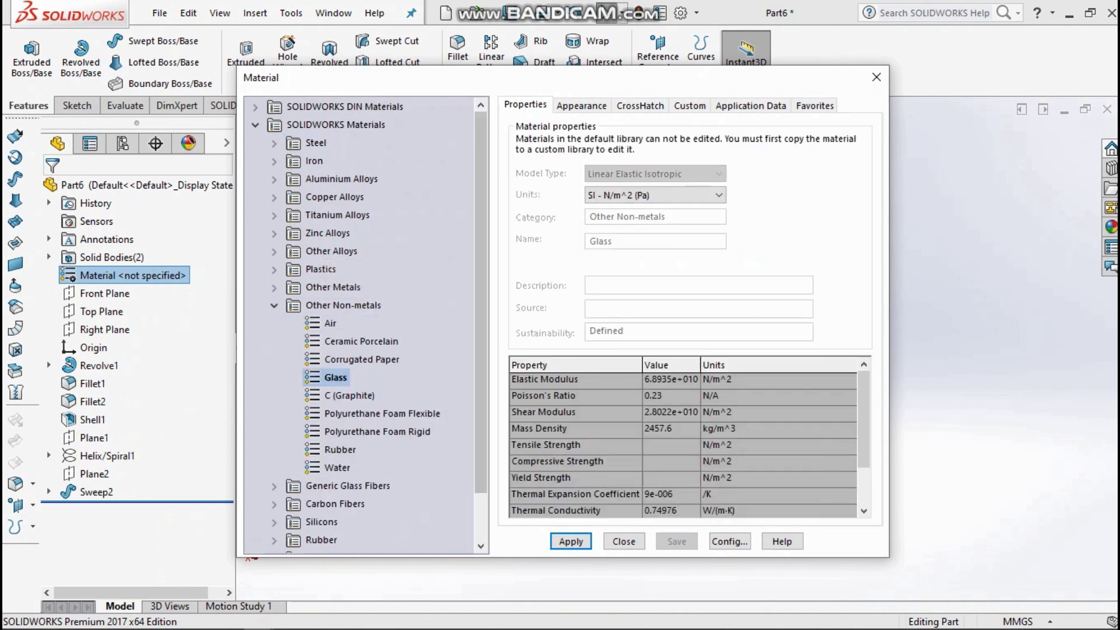
click(572, 541)
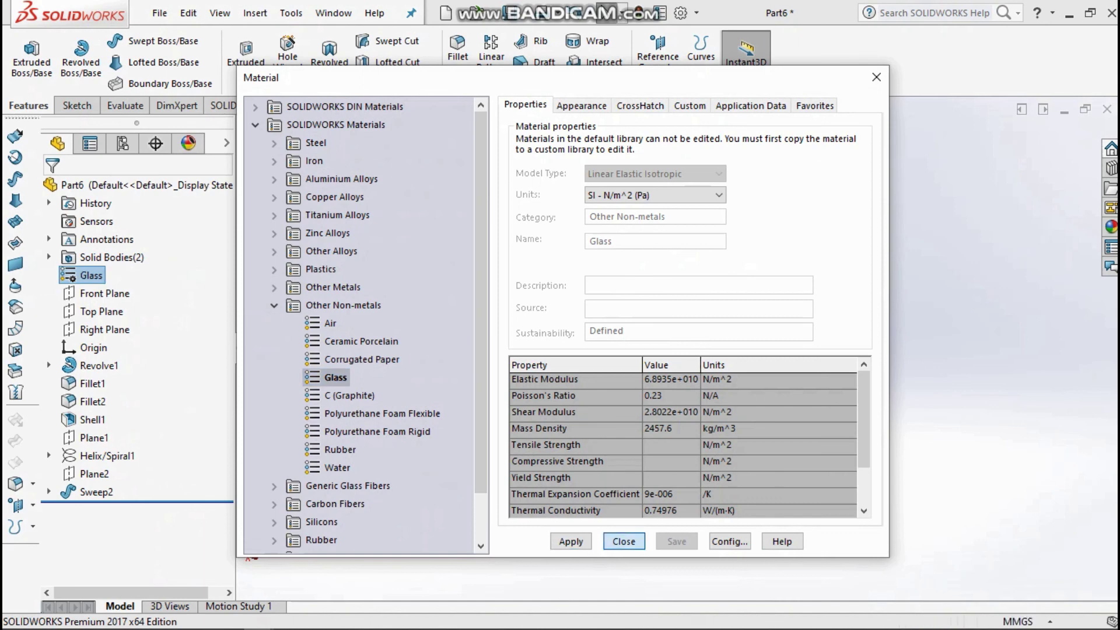
click(877, 77)
scroll(876, 513, up, 2)
scroll(876, 513, down, 1)
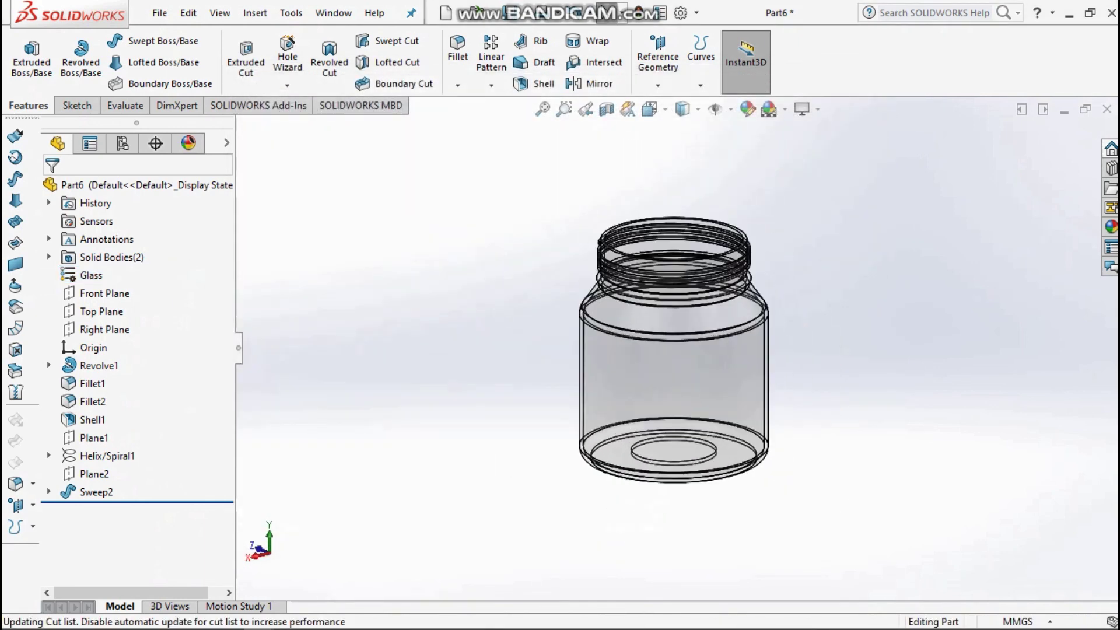